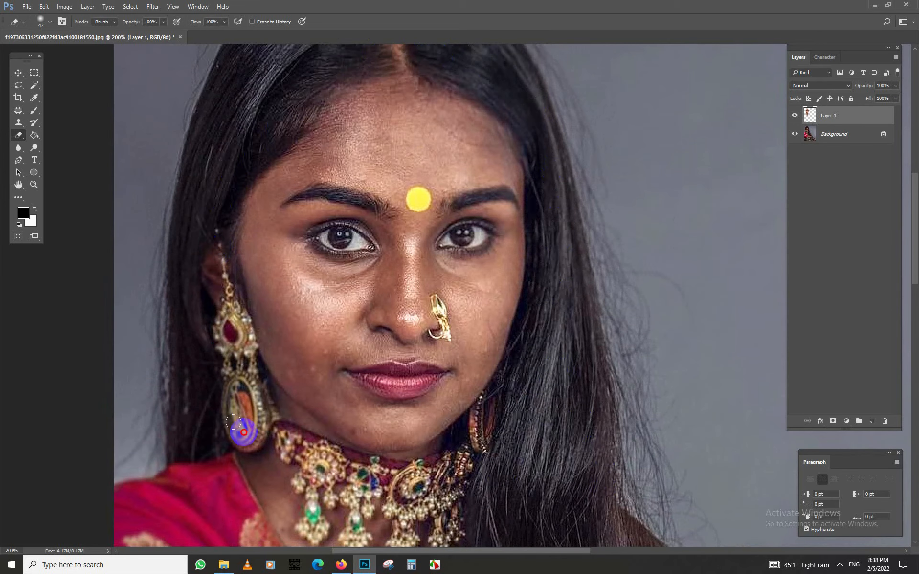
# - Apply a Curves adjustment to Layer 1
pyautogui.hotkey('ctrl', '-')
pyautogui.hotkey('ctrl', '-')
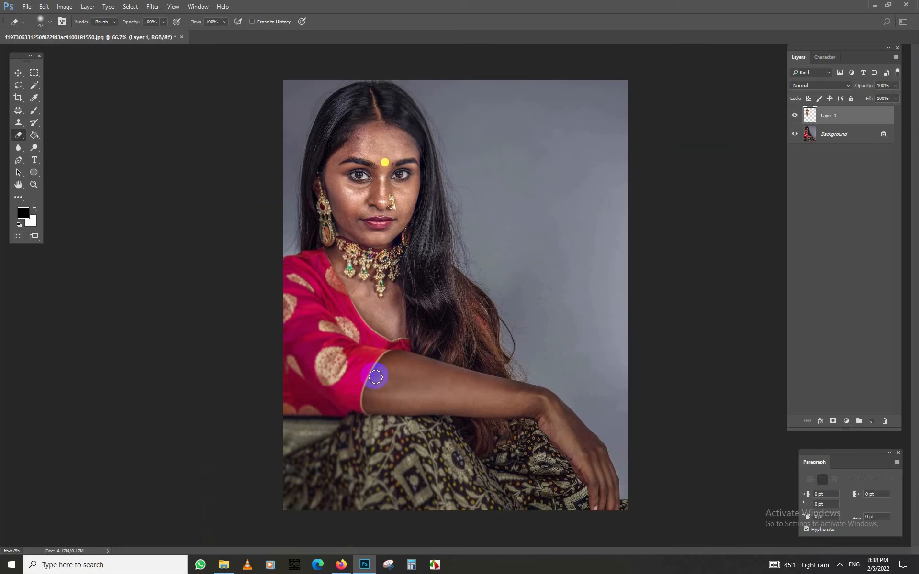
pyautogui.hotkey('ctrl', 'm')
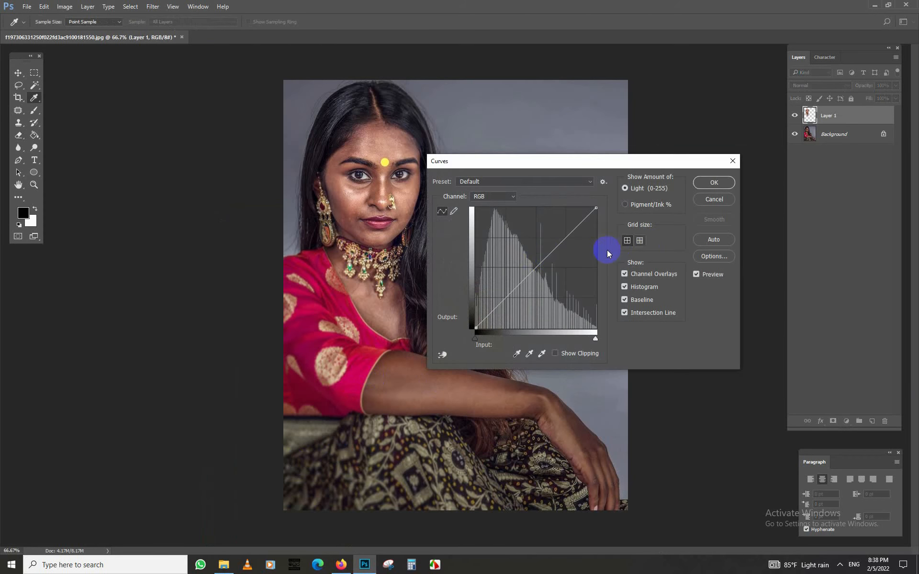
pyautogui.click(548, 255)
pyautogui.press('Return')
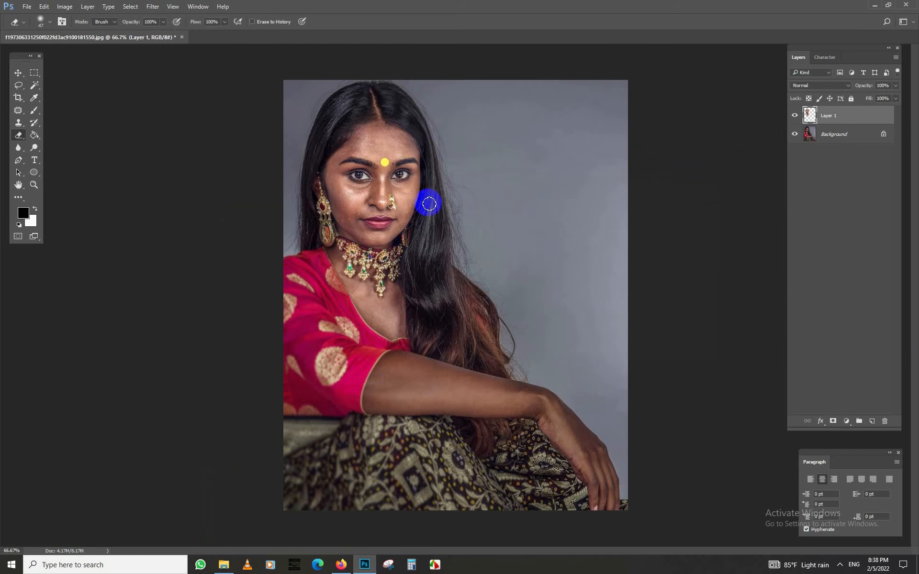
# - Set the Clone Stamp brush to 28 px and merge Layer 1 into the Background layer
pyautogui.keyDown('ctrl'); pyautogui.click(389, 159); pyautogui.keyUp('ctrl')
pyautogui.keyDown('ctrl'); pyautogui.click(389, 159); pyautogui.keyUp('ctrl')
pyautogui.moveTo(400, 249); pyautogui.dragTo(446, 441)
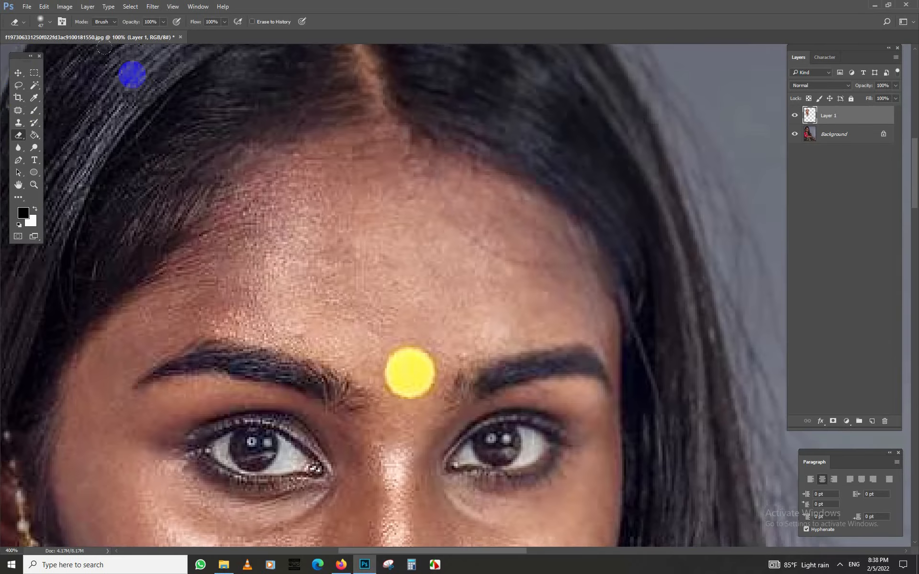
pyautogui.click(17, 122)
pyautogui.scroll(-10, 384, 144)
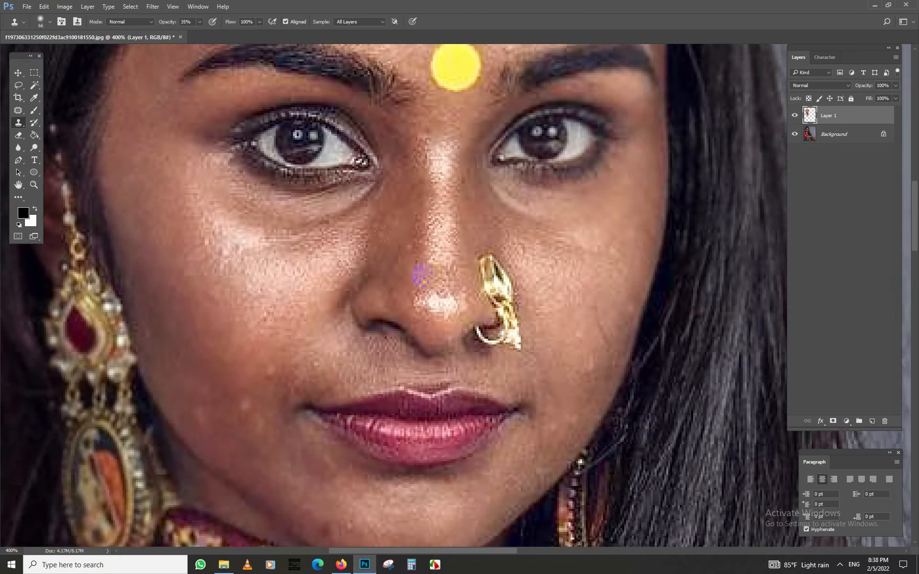
pyautogui.rightClick(430, 276)
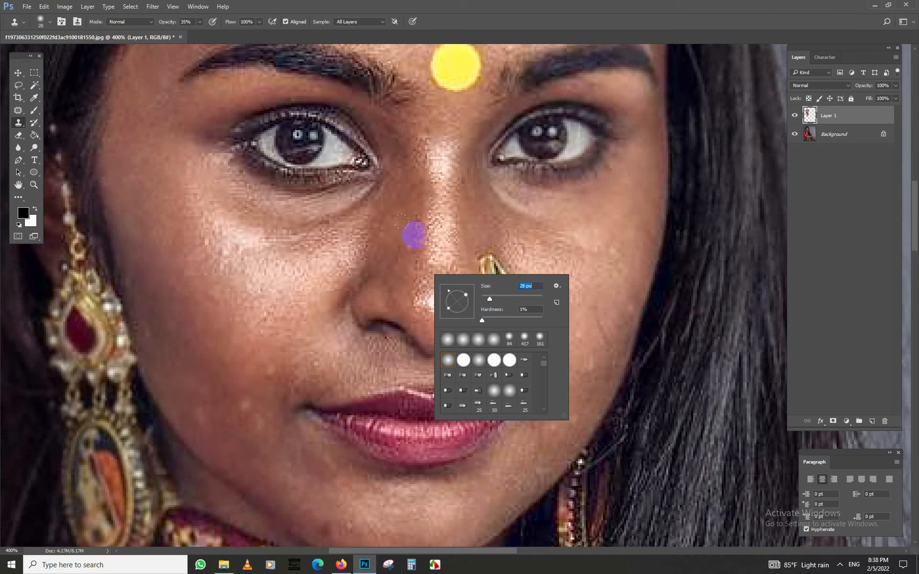
pyautogui.click(851, 110)
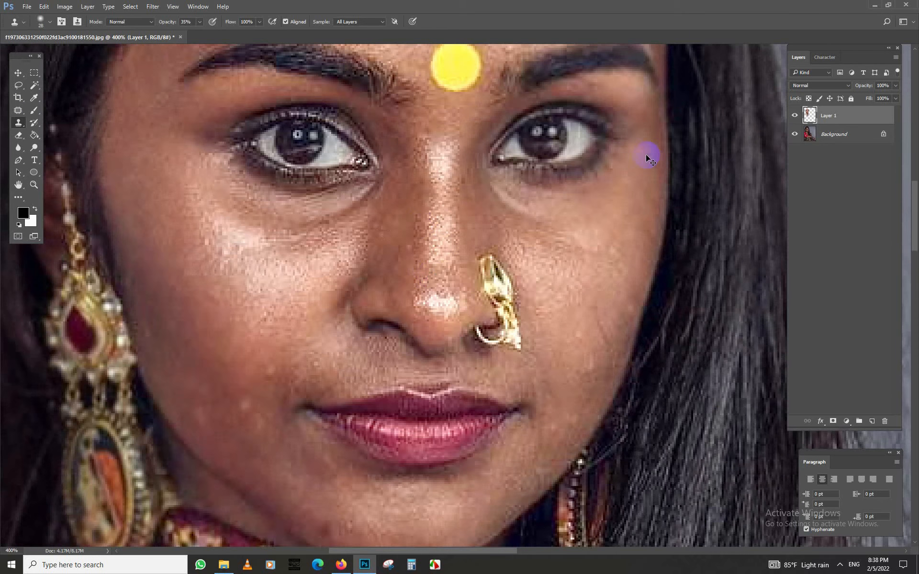
pyautogui.press('Delete')
# - Paint a quick mask over both cheeks with a soft 91 px brush at 28% opacity
pyautogui.rightClick(450, 247)
pyautogui.keyDown('alt'); pyautogui.click(435, 227); pyautogui.keyUp('alt')
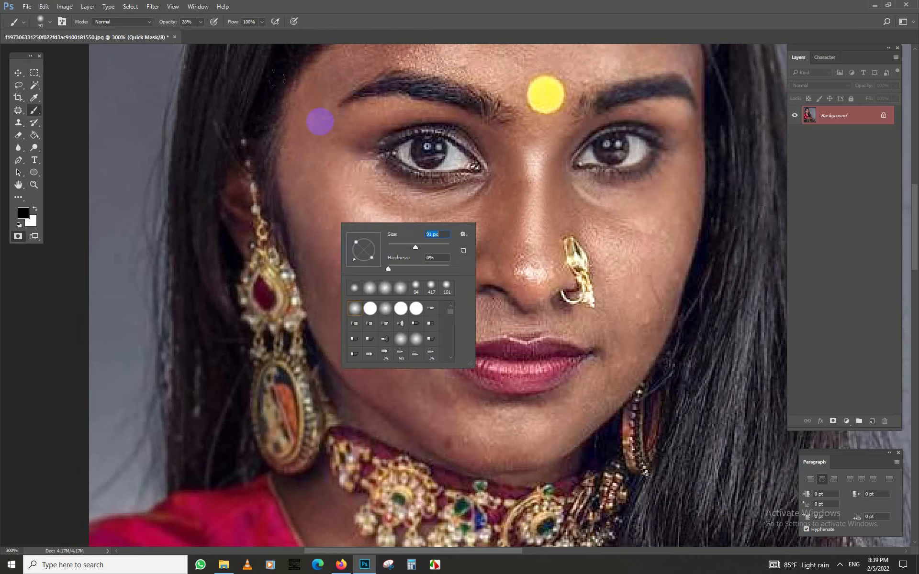
pyautogui.click(320, 119)
pyautogui.moveTo(636, 306)
pyautogui.mouseDown()
pyautogui.moveTo(560, 419)
pyautogui.moveTo(542, 463)
pyautogui.mouseUp()
# - Reduce the brush size and extend the quick mask around the eye on the nose-ring side and across the forehead
pyautogui.rightClick(566, 381)
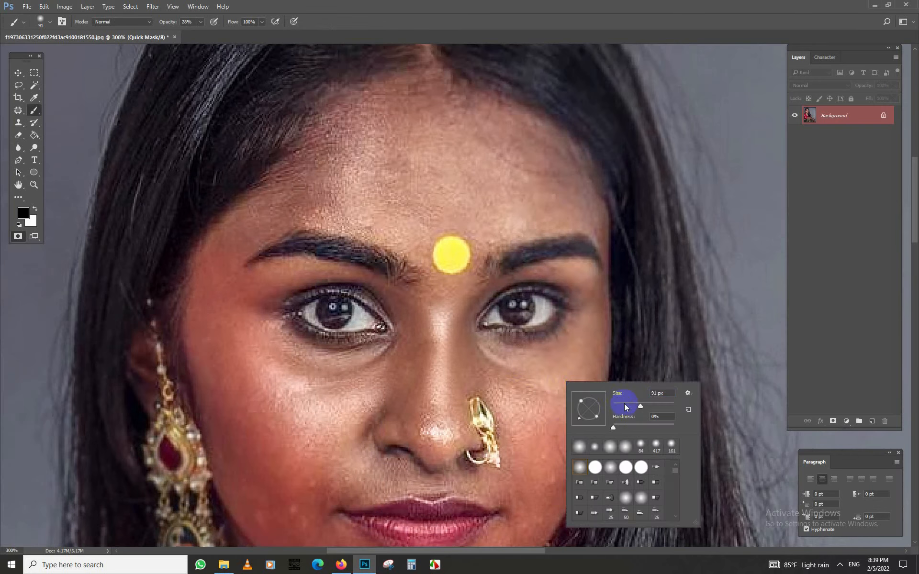
pyautogui.click(625, 405)
pyautogui.moveTo(588, 325)
pyautogui.mouseDown()
pyautogui.moveTo(579, 388)
pyautogui.moveTo(531, 378)
pyautogui.mouseUp()
pyautogui.moveTo(552, 331); pyautogui.dragTo(611, 373)
pyautogui.moveTo(529, 344); pyautogui.dragTo(545, 320)
pyautogui.moveTo(602, 249)
pyautogui.mouseDown()
pyautogui.moveTo(501, 168)
pyautogui.moveTo(388, 225)
pyautogui.mouseUp()
# - Set the brush to 23 px and fill in the quick mask around the nose, mouth and lower face
pyautogui.scroll(-3, 392, 291)
pyautogui.hotkey('ctrl', '-')
pyautogui.rightClick(458, 252)
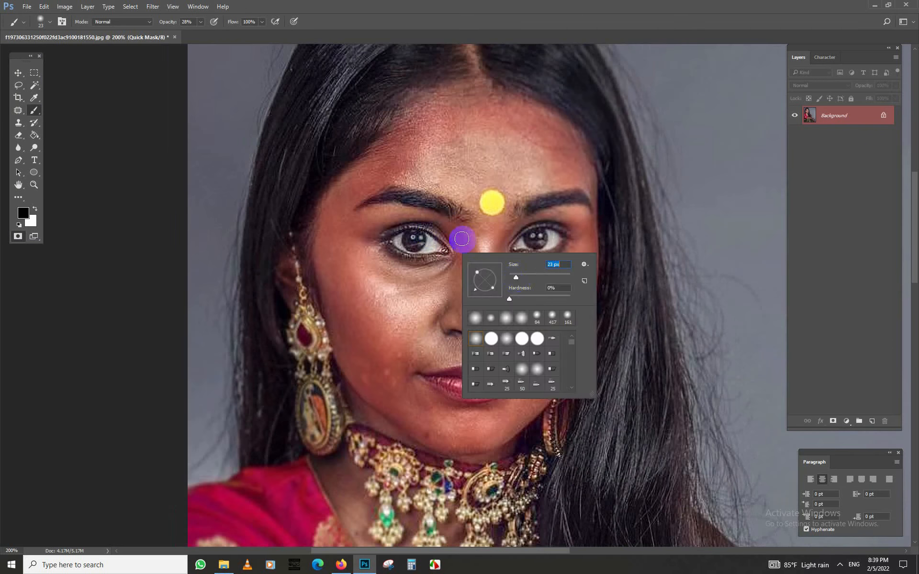
pyautogui.write('23')
pyautogui.press('Return')
pyautogui.moveTo(450, 322)
pyautogui.mouseDown()
pyautogui.moveTo(473, 238)
pyautogui.moveTo(502, 309)
pyautogui.moveTo(478, 345)
pyautogui.moveTo(451, 343)
pyautogui.moveTo(441, 301)
pyautogui.mouseUp()
pyautogui.moveTo(371, 334)
pyautogui.mouseDown()
pyautogui.moveTo(451, 382)
pyautogui.moveTo(387, 351)
pyautogui.mouseUp()
pyautogui.moveTo(434, 368); pyautogui.dragTo(446, 284)
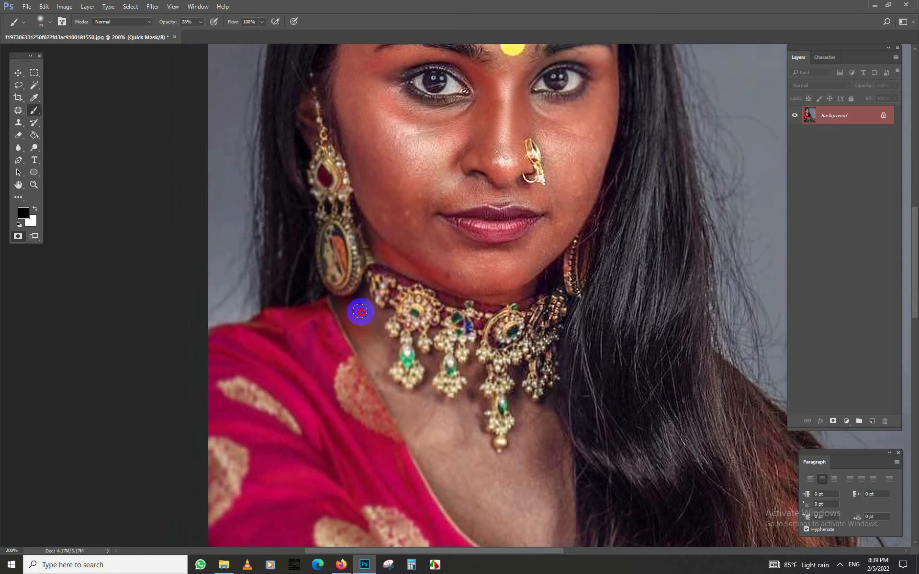
# - Paint the quick mask over the skin of the neck and chest around the necklace
pyautogui.moveTo(428, 362)
pyautogui.mouseDown()
pyautogui.moveTo(461, 370)
pyautogui.moveTo(472, 344)
pyautogui.moveTo(476, 378)
pyautogui.moveTo(414, 403)
pyautogui.moveTo(423, 446)
pyautogui.mouseUp()
pyautogui.moveTo(517, 371); pyautogui.dragTo(486, 267)
pyautogui.moveTo(495, 320)
pyautogui.mouseDown()
pyautogui.moveTo(527, 444)
pyautogui.moveTo(487, 448)
pyautogui.moveTo(385, 325)
pyautogui.moveTo(410, 367)
pyautogui.moveTo(397, 302)
pyautogui.moveTo(424, 301)
pyautogui.moveTo(422, 340)
pyautogui.moveTo(437, 360)
pyautogui.moveTo(408, 292)
pyautogui.moveTo(437, 384)
pyautogui.moveTo(460, 383)
pyautogui.moveTo(483, 328)
pyautogui.moveTo(490, 333)
pyautogui.moveTo(496, 348)
pyautogui.moveTo(441, 377)
pyautogui.moveTo(499, 395)
pyautogui.moveTo(459, 407)
pyautogui.mouseUp()
# - Convert the quick mask into a selection and invert it so the painted skin is selected
pyautogui.hotkey('ctrl', '-')
pyautogui.hotkey('ctrl', '-')
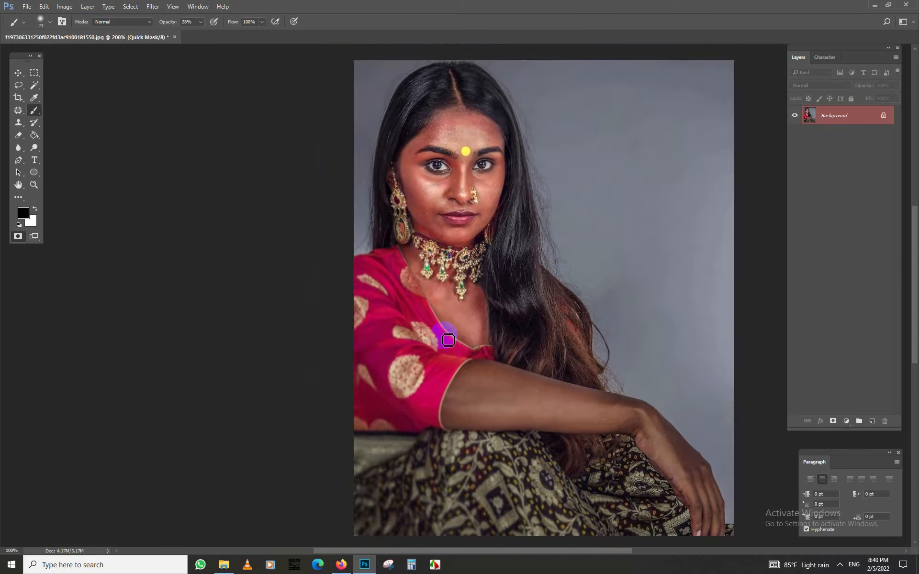
pyautogui.press('q')
pyautogui.press('m')
pyautogui.rightClick(356, 156)
pyautogui.click(386, 171)
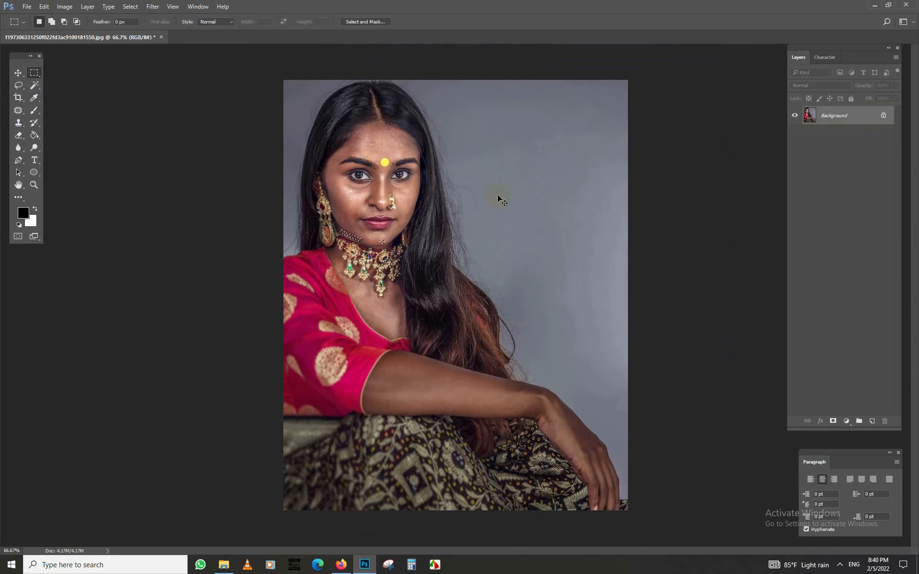
# - Brighten the selected skin with Curves and set its Color Balance midtones to +13, 0, -12
pyautogui.hotkey('ctrl', 'm')
pyautogui.moveTo(543, 262); pyautogui.dragTo(541, 254)
pyautogui.press('Return')
pyautogui.hotkey('ctrl', 'b')
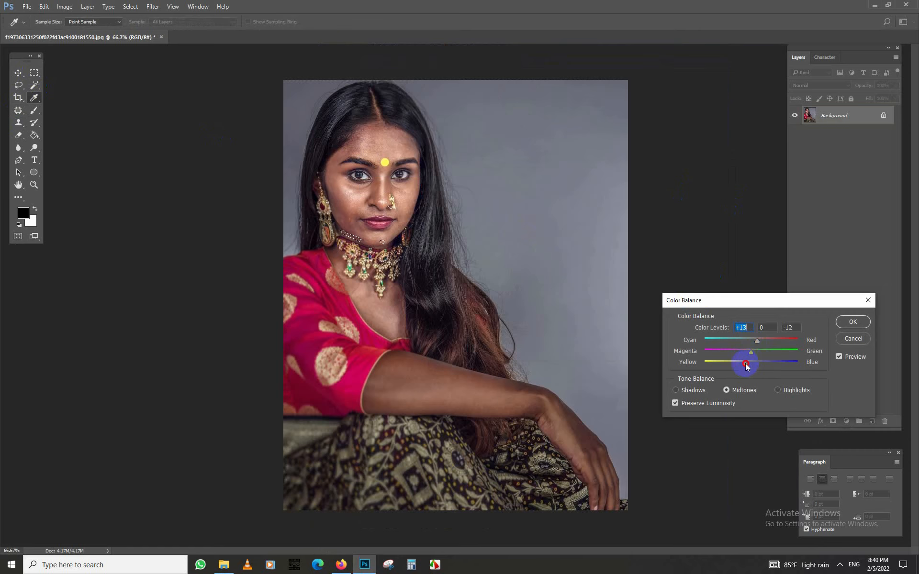
pyautogui.click(843, 325)
# - Adjust the Levels with the white input at 215 and the midtones at 1.21
pyautogui.hotkey('ctrl', 'l')
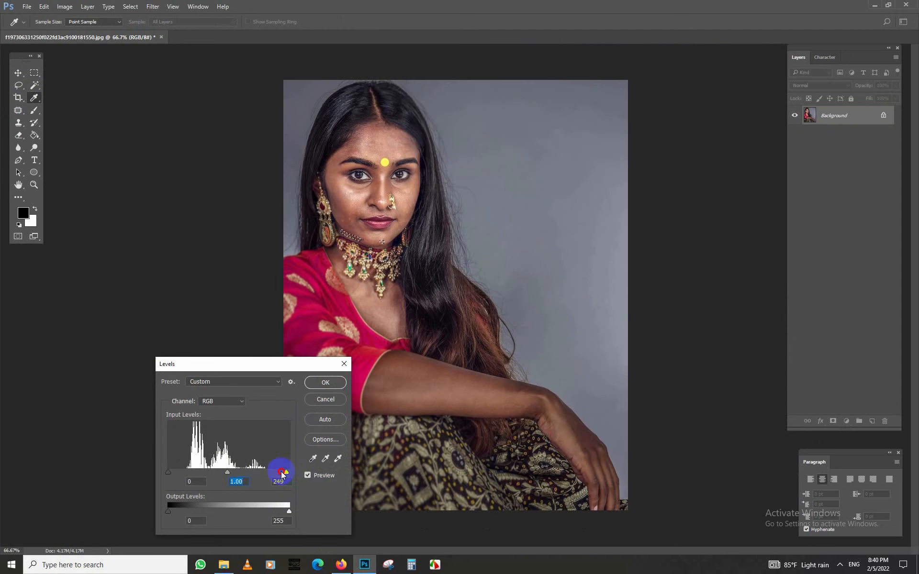
pyautogui.moveTo(289, 472); pyautogui.dragTo(270, 472)
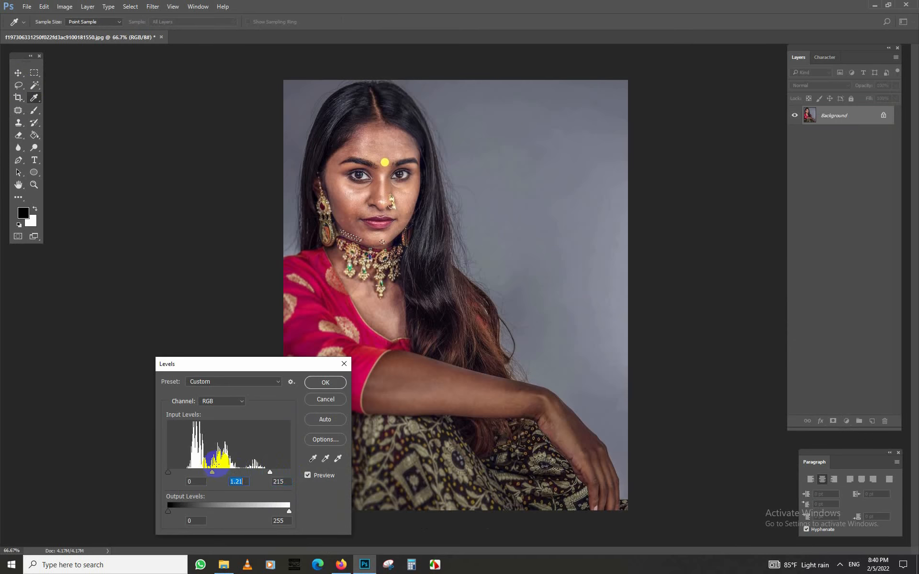
pyautogui.press('Return')
pyautogui.press('m')
# - Smooth the upper eyelid and outer eye area on the large-earring side with the Clone Stamp at 35% opacity
pyautogui.scroll(6, 386, 156)
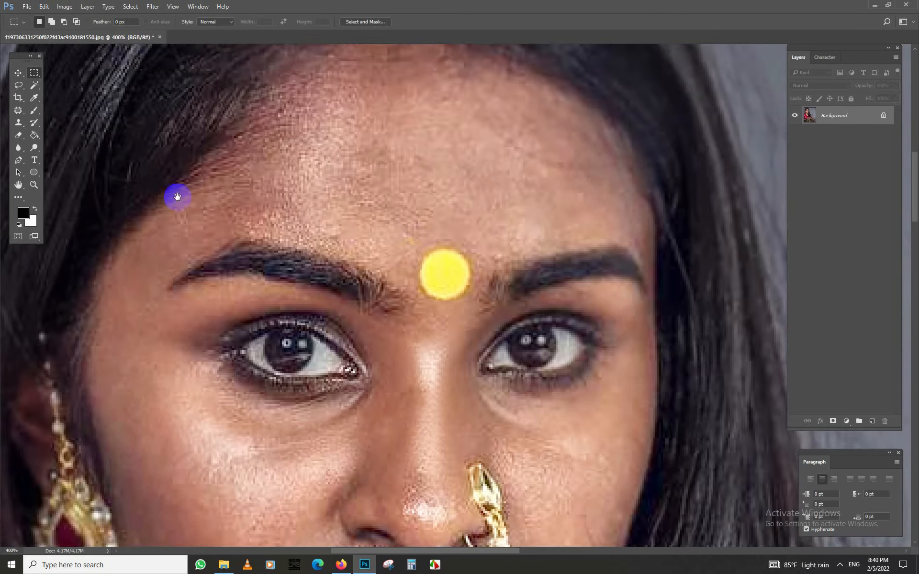
pyautogui.moveTo(177, 196); pyautogui.dragTo(253, 113)
pyautogui.click(18, 122)
pyautogui.keyDown('alt'); pyautogui.click(198, 196); pyautogui.keyUp('alt')
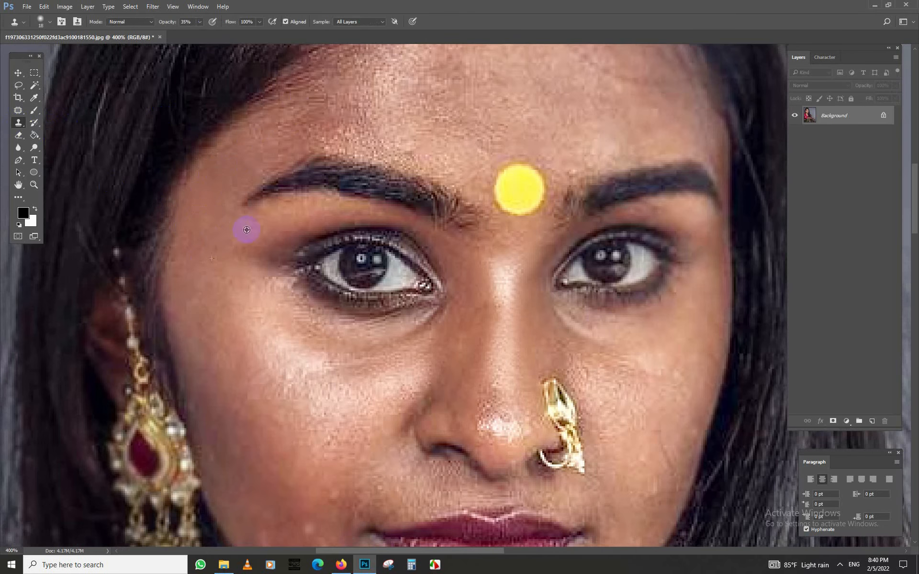
pyautogui.moveTo(328, 215); pyautogui.dragTo(379, 213)
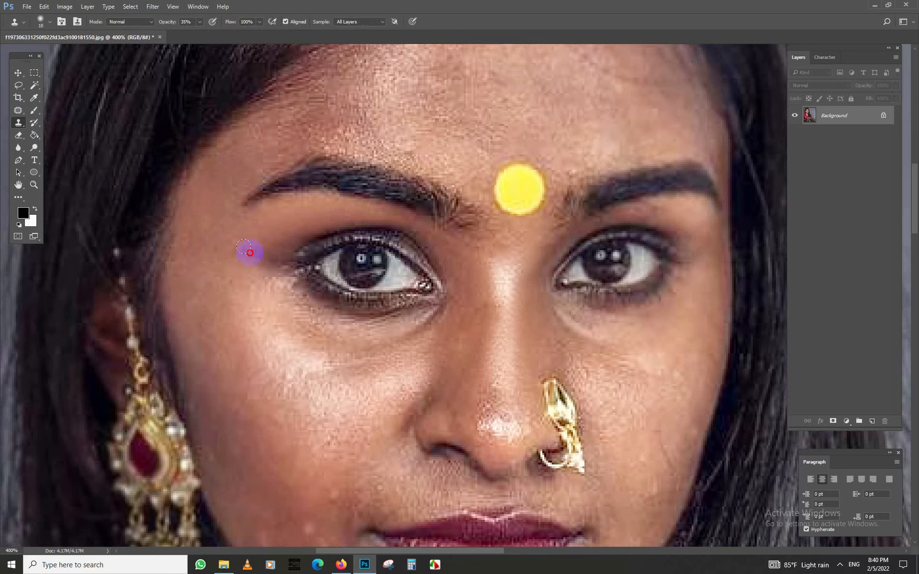
pyautogui.click(188, 238)
# - Smooth the under-eye area and cheek beside the large earring with a 47 px Clone Stamp
pyautogui.moveTo(312, 298); pyautogui.dragTo(258, 215)
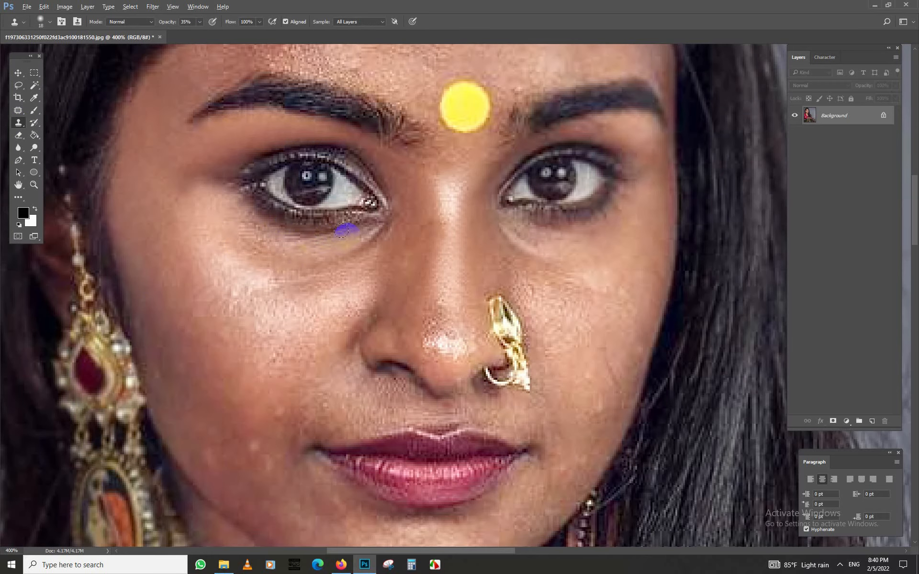
pyautogui.moveTo(349, 282)
pyautogui.mouseDown()
pyautogui.moveTo(338, 263)
pyautogui.moveTo(290, 302)
pyautogui.moveTo(249, 314)
pyautogui.moveTo(174, 277)
pyautogui.moveTo(320, 304)
pyautogui.moveTo(238, 283)
pyautogui.moveTo(354, 268)
pyautogui.moveTo(381, 167)
pyautogui.mouseUp()
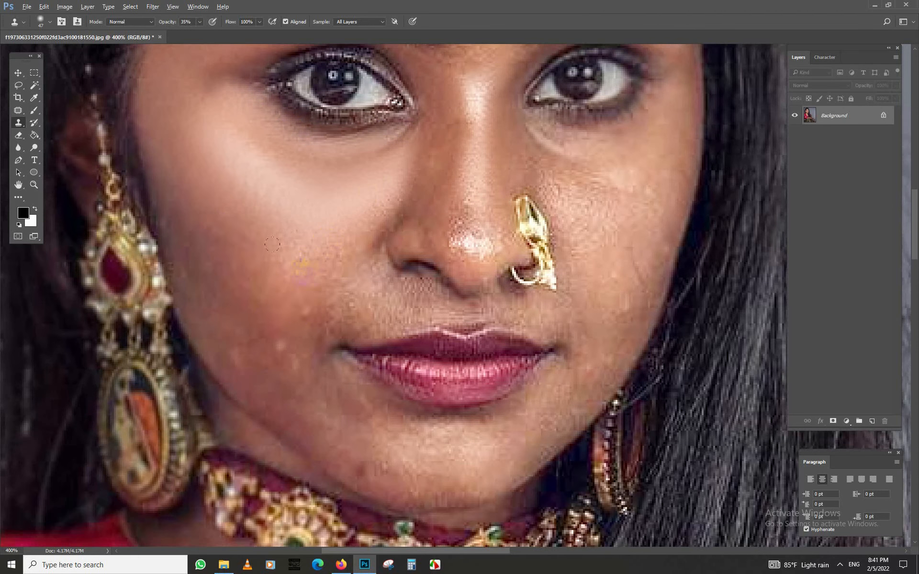
pyautogui.keyDown('alt'); pyautogui.click(228, 177); pyautogui.keyUp('alt')
pyautogui.moveTo(220, 249)
pyautogui.mouseDown()
pyautogui.moveTo(200, 254)
pyautogui.moveTo(209, 289)
pyautogui.mouseUp()
# - Set the Clone Stamp brush to 29 px and remove the blemishes on the lower cheek beside the mouth
pyautogui.moveTo(327, 364); pyautogui.dragTo(304, 273)
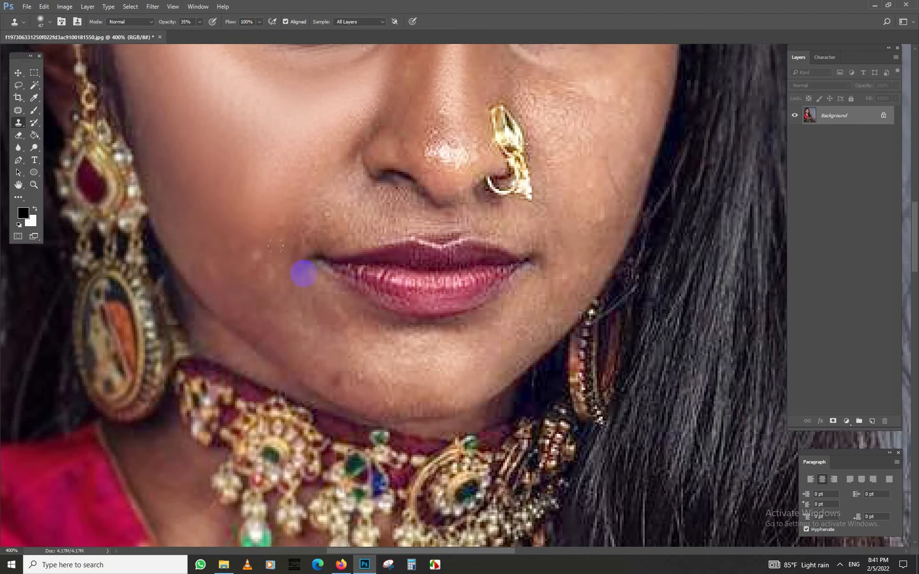
pyautogui.rightClick(314, 293)
pyautogui.keyDown('alt'); pyautogui.click(242, 234); pyautogui.keyUp('alt')
pyautogui.rightClick(307, 323)
pyautogui.moveTo(291, 321)
pyautogui.mouseDown()
pyautogui.moveTo(281, 321)
pyautogui.moveTo(276, 342)
pyautogui.mouseUp()
# - Clone clean skin over the blemishes on the chin, along the jaw and below the lower lip
pyautogui.keyDown('alt'); pyautogui.click(354, 357); pyautogui.keyUp('alt')
pyautogui.click(350, 386)
pyautogui.click(418, 398)
pyautogui.keyDown('alt'); pyautogui.click(398, 398); pyautogui.keyUp('alt')
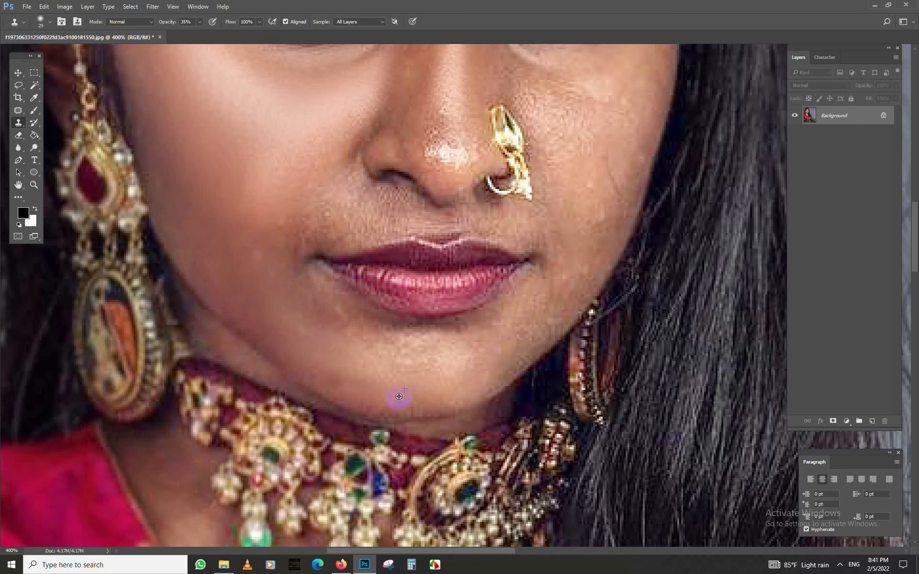
pyautogui.click(329, 371)
pyautogui.keyDown('alt'); pyautogui.click(353, 358); pyautogui.keyUp('alt')
pyautogui.click(337, 324)
pyautogui.click(387, 330)
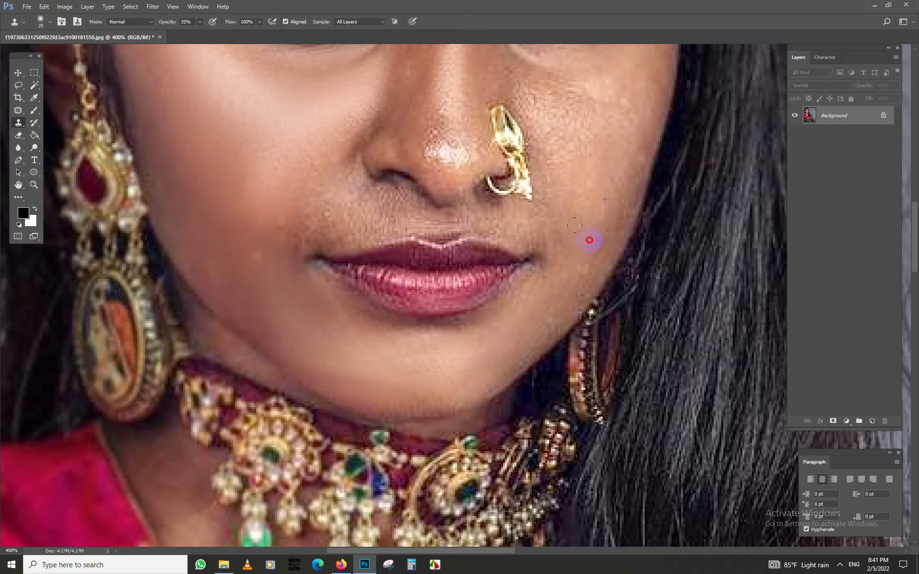
# - Smooth the cheek and jaw on the nose-ring side with the Clone Stamp, adjusting the brush size as needed
pyautogui.moveTo(620, 175); pyautogui.dragTo(546, 259)
pyautogui.rightClick(577, 206)
pyautogui.click(624, 230)
pyautogui.moveTo(595, 77)
pyautogui.mouseDown()
pyautogui.moveTo(594, 184)
pyautogui.moveTo(497, 271)
pyautogui.mouseUp()
pyautogui.click(452, 439)
# - Set the Clone Stamp brush to 17 px and smooth the skin beneath the eyebrows and between the eyes
pyautogui.rightClick(491, 272)
pyautogui.click(548, 292)
pyautogui.click(485, 213)
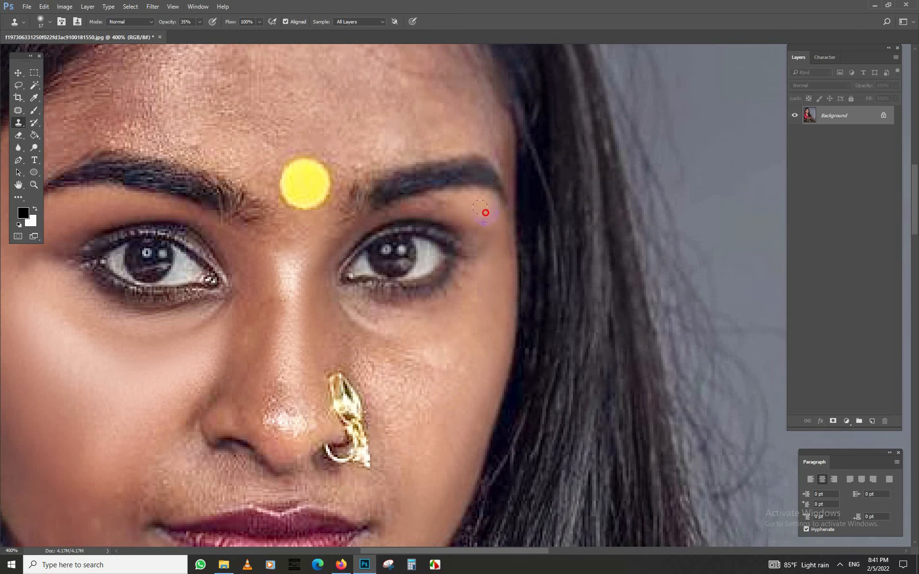
pyautogui.moveTo(451, 203)
pyautogui.mouseDown()
pyautogui.moveTo(379, 191)
pyautogui.moveTo(335, 224)
pyautogui.mouseUp()
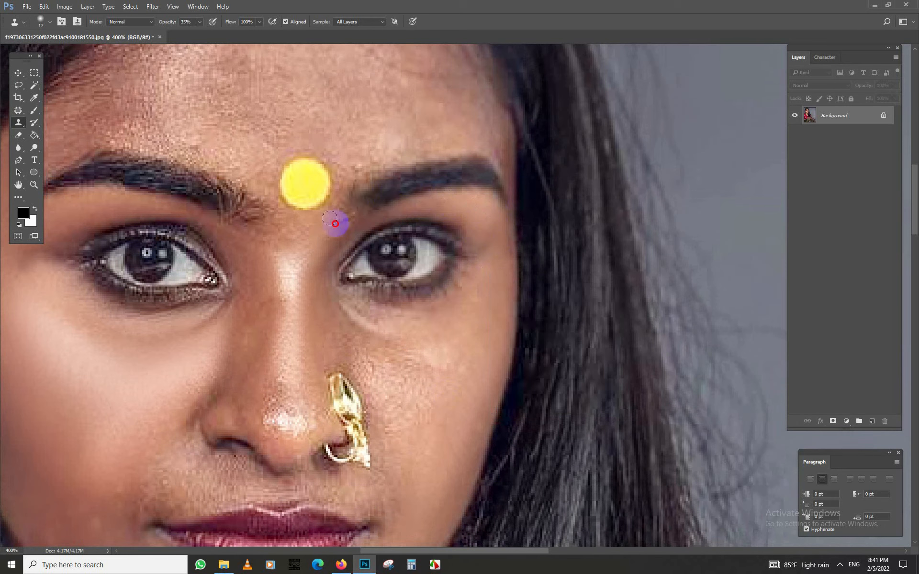
pyautogui.click(275, 316)
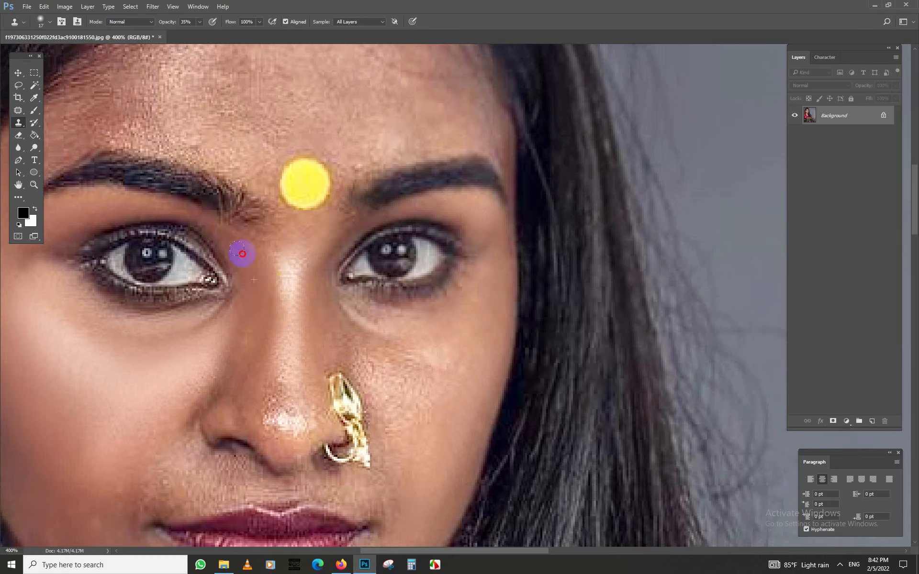
pyautogui.moveTo(242, 253); pyautogui.dragTo(177, 217)
# - Set the Clone Stamp brush to 23 px and smooth the skin under the eye on the large-earring side
pyautogui.moveTo(189, 340); pyautogui.dragTo(322, 290)
pyautogui.rightClick(324, 288)
pyautogui.click(377, 312)
pyautogui.keyDown('alt'); pyautogui.click(218, 253); pyautogui.keyUp('alt')
pyautogui.rightClick(244, 276)
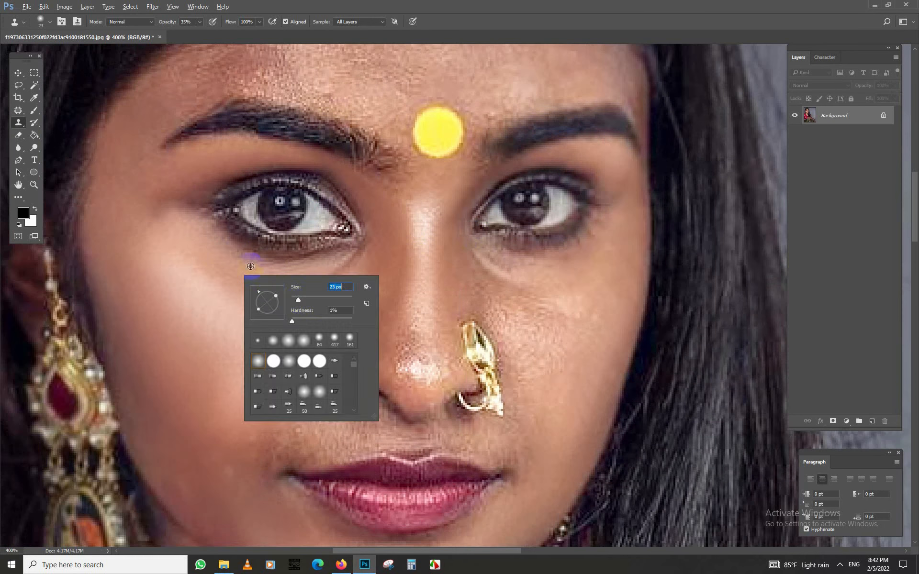
pyautogui.click(204, 273)
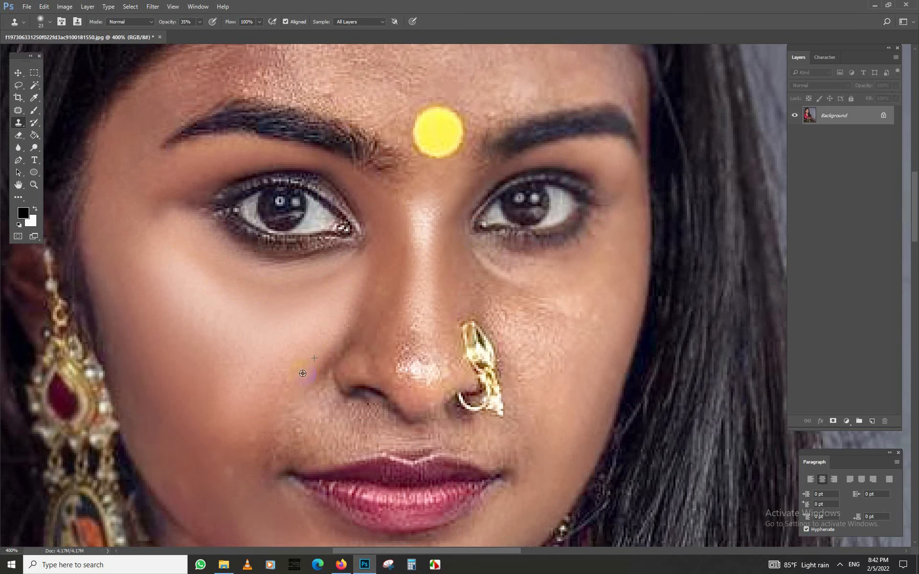
# - Paint a quick mask down the side of the nose and over the upper eyelid on the large-earring side
pyautogui.moveTo(405, 366)
pyautogui.mouseDown()
pyautogui.moveTo(400, 346)
pyautogui.moveTo(358, 367)
pyautogui.moveTo(380, 218)
pyautogui.moveTo(374, 273)
pyautogui.moveTo(252, 160)
pyautogui.moveTo(148, 156)
pyautogui.mouseUp()
pyautogui.press('b')
pyautogui.press('q')
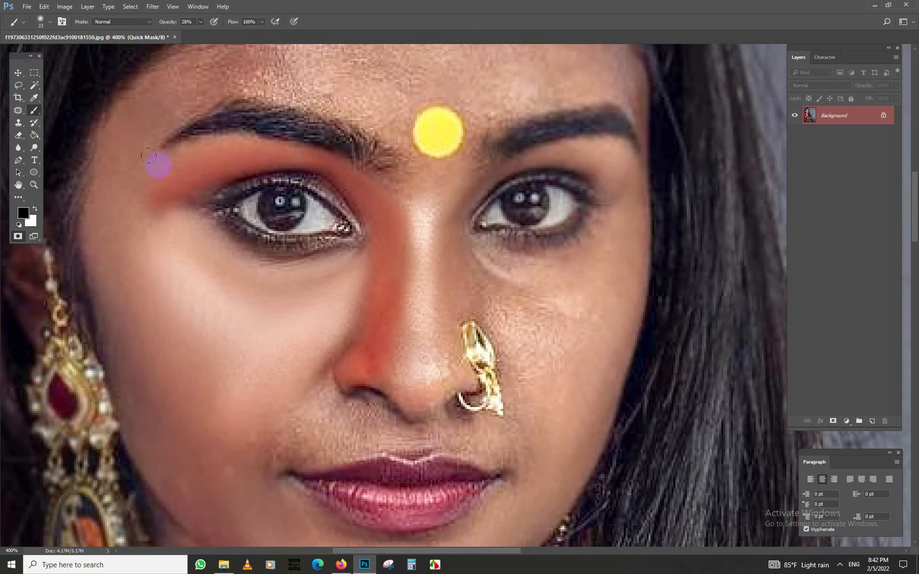
# - Convert the quick mask into an inverted selection and brighten the eyelid and nose side with Curves
pyautogui.press('q')
pyautogui.click(32, 73)
pyautogui.rightClick(199, 143)
pyautogui.click(237, 160)
pyautogui.hotkey('ctrl', 'm')
pyautogui.moveTo(536, 266); pyautogui.dragTo(540, 247)
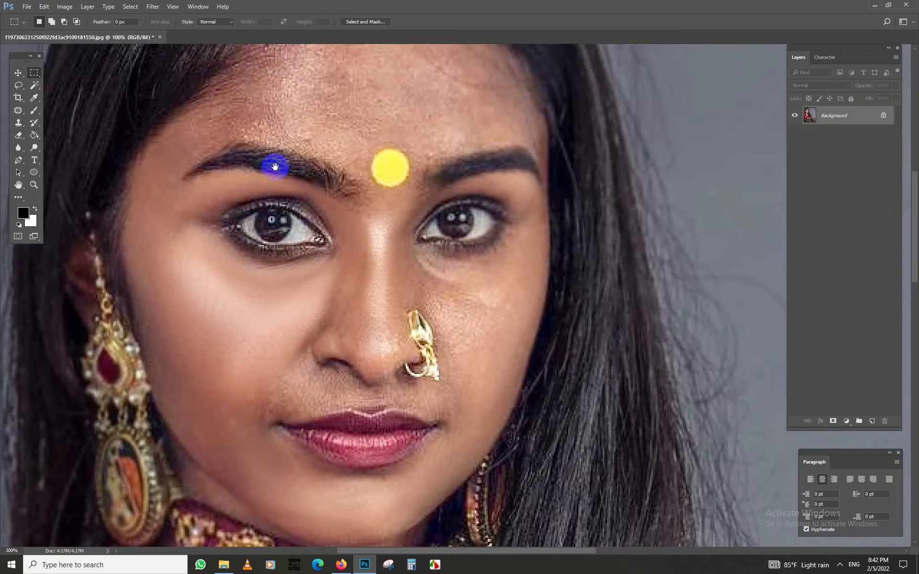
# - Smooth the nose bridge, nose tip and cheek edge with the 23 px Clone Stamp
pyautogui.click(402, 268)
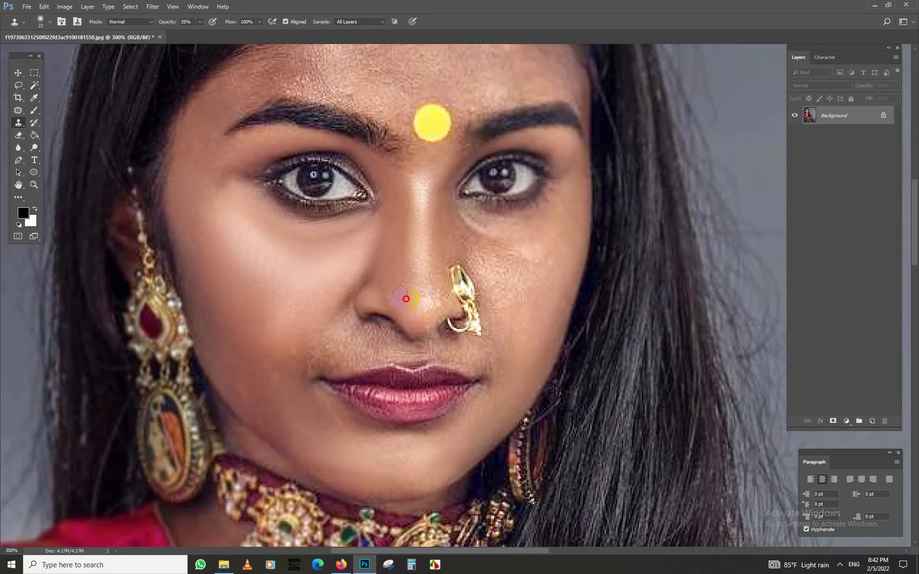
pyautogui.moveTo(434, 197); pyautogui.dragTo(429, 291)
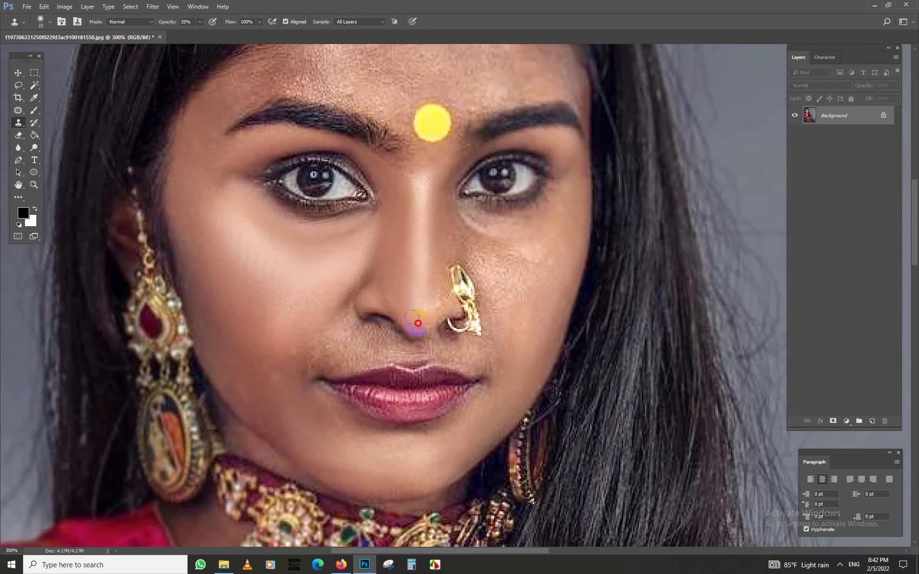
pyautogui.click(294, 360)
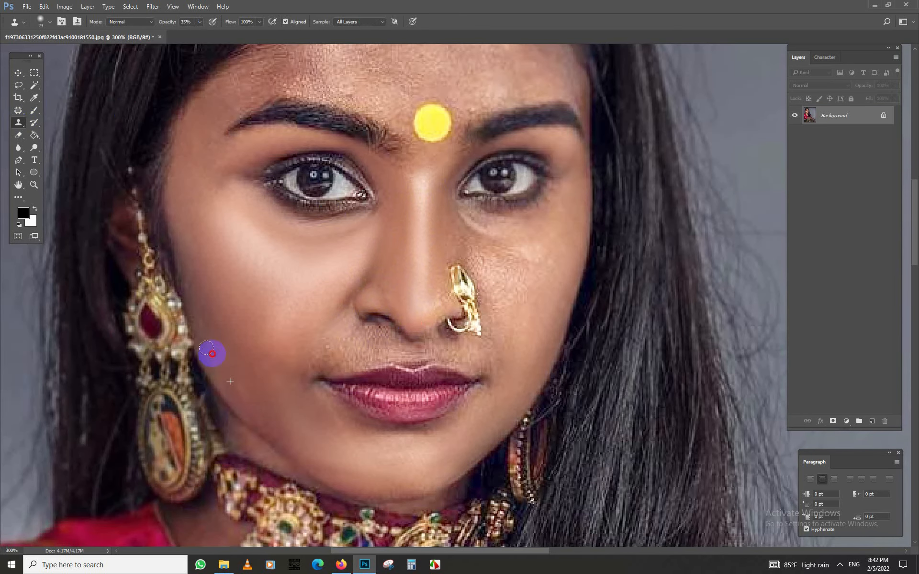
# - Smooth the skin beside the nose and under the lower lip using a small Clone Stamp brush
pyautogui.scroll(2, 364, 335)
pyautogui.rightClick(430, 287)
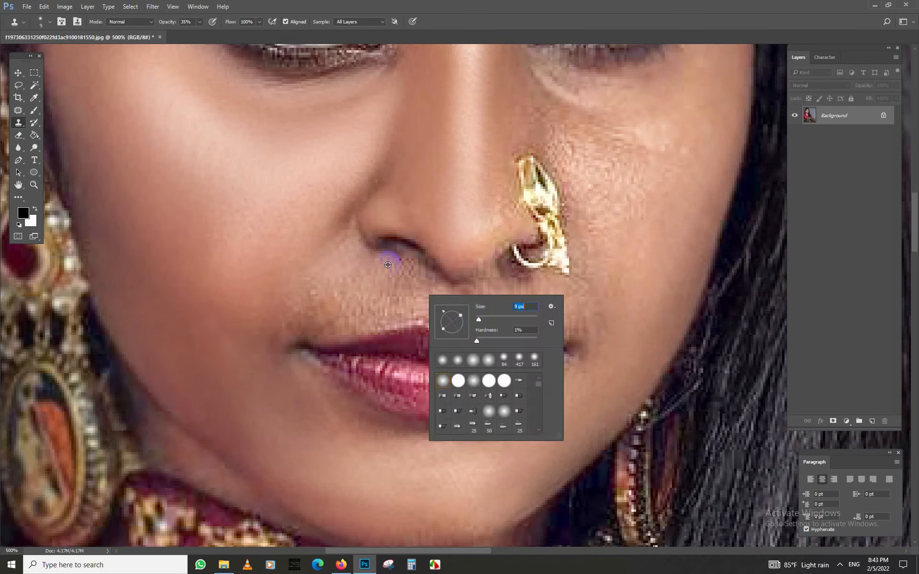
pyautogui.click(408, 256)
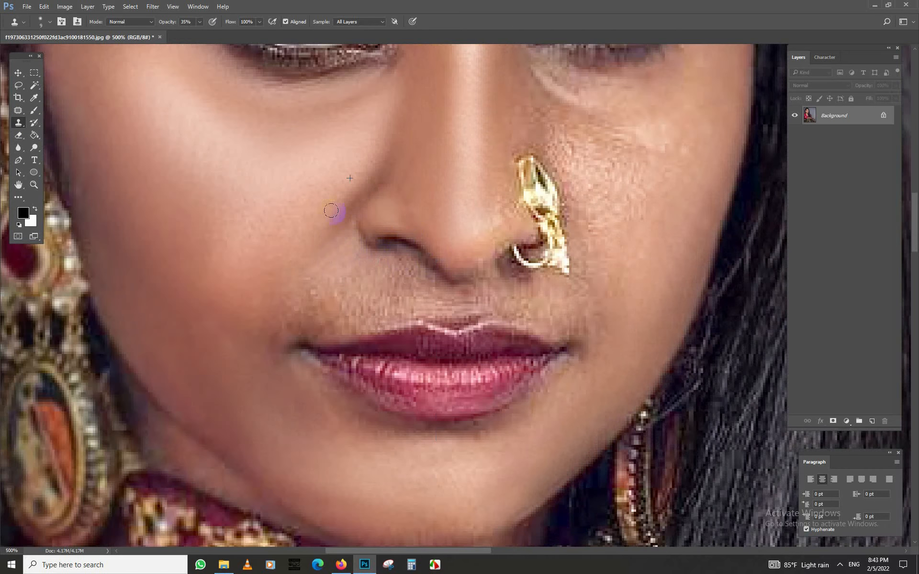
pyautogui.moveTo(331, 211)
pyautogui.mouseDown()
pyautogui.moveTo(309, 289)
pyautogui.moveTo(409, 367)
pyautogui.moveTo(379, 369)
pyautogui.moveTo(385, 403)
pyautogui.mouseUp()
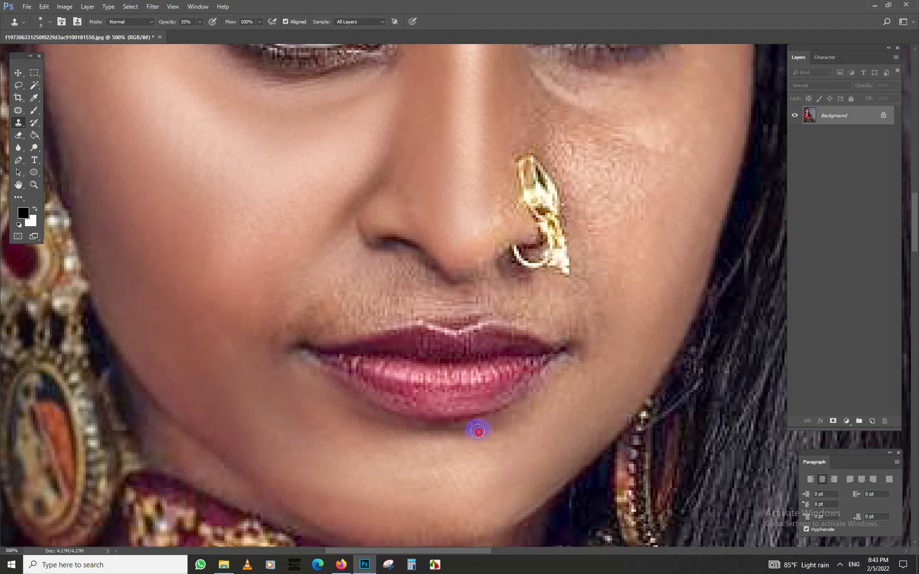
pyautogui.moveTo(478, 431); pyautogui.dragTo(458, 426)
# - Set the Clone Stamp brush to 14 px and smooth the cracked texture of the lower lip
pyautogui.rightClick(542, 405)
pyautogui.click(549, 388)
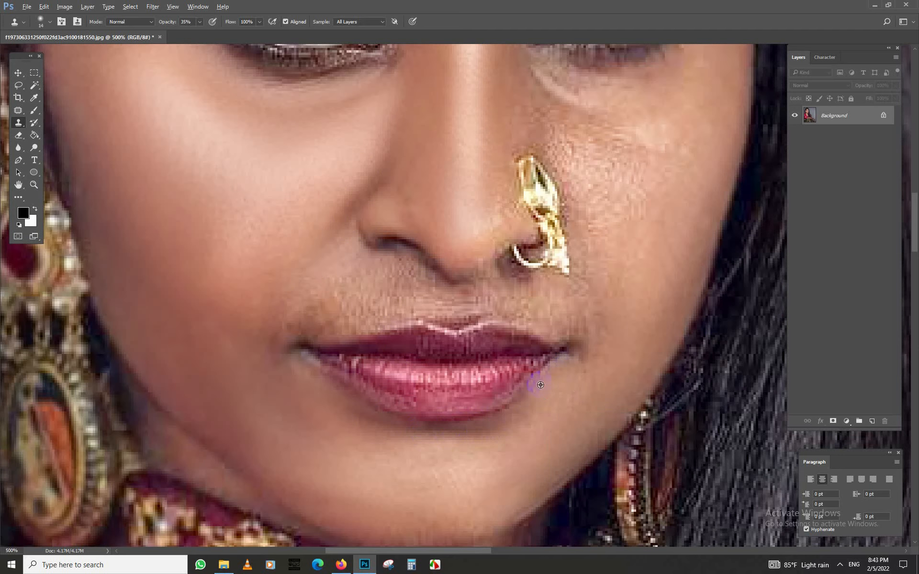
pyautogui.click(471, 380)
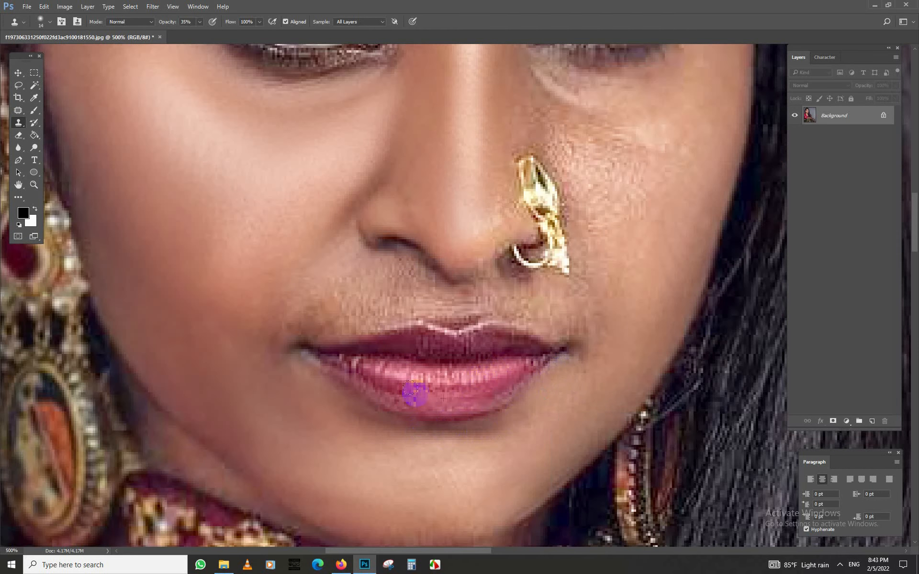
pyautogui.moveTo(410, 391)
pyautogui.mouseDown()
pyautogui.moveTo(408, 378)
pyautogui.moveTo(352, 364)
pyautogui.mouseUp()
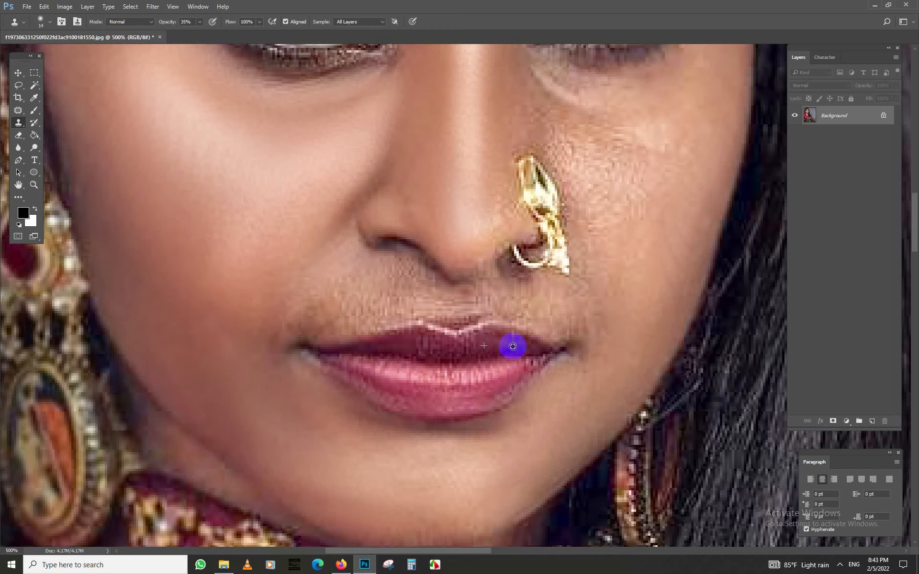
pyautogui.scroll(-4, 501, 382)
pyautogui.scroll(2, 525, 391)
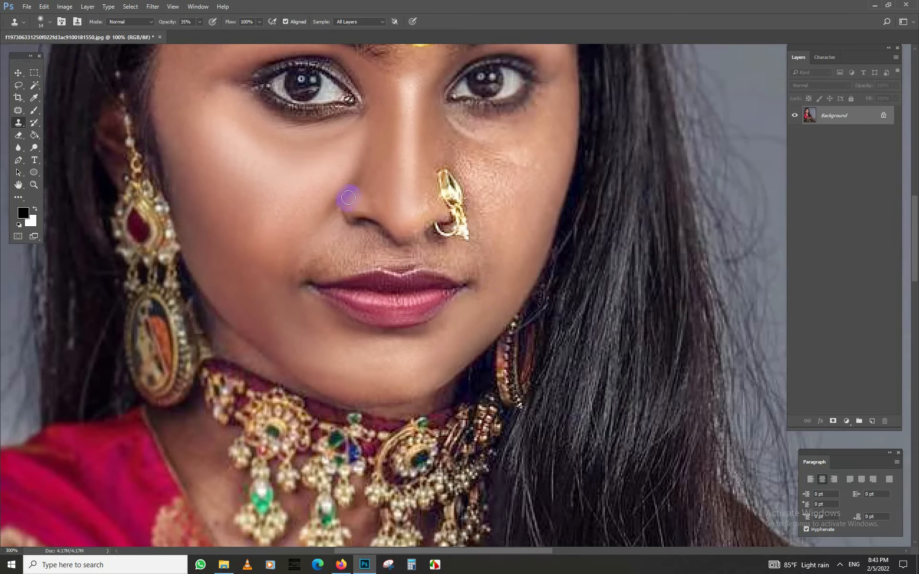
# - Select a rectangle around the mouth and copy it to a new layer
pyautogui.press('m')
pyautogui.moveTo(305, 257); pyautogui.dragTo(489, 343)
pyautogui.rightClick(402, 327)
pyautogui.click(456, 407)
# - Warm the lip layer with Color Balance midtone levels +20, 0, -21 and brighten it with Curves
pyautogui.hotkey('ctrl', 'b')
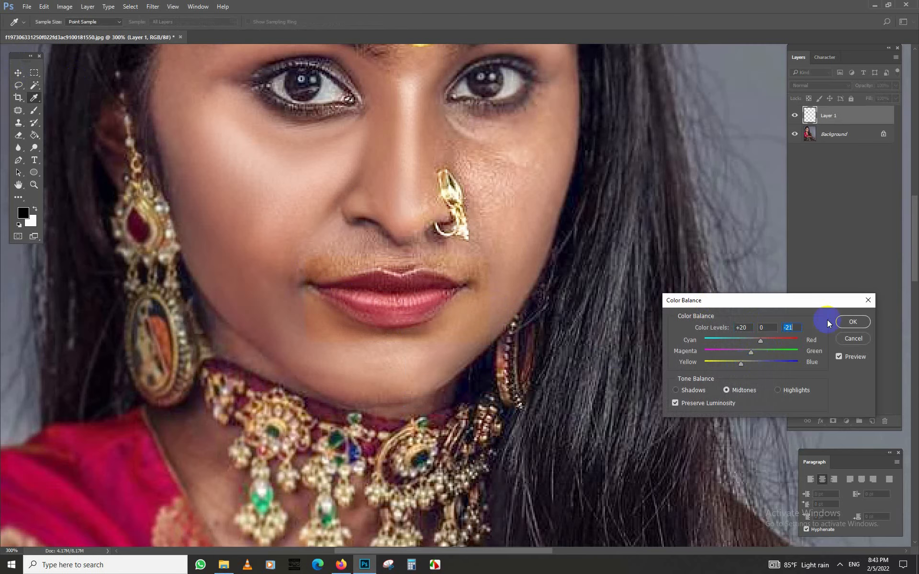
pyautogui.click(850, 322)
pyautogui.hotkey('ctrl', 'm')
pyautogui.moveTo(550, 260); pyautogui.dragTo(543, 251)
pyautogui.click(703, 184)
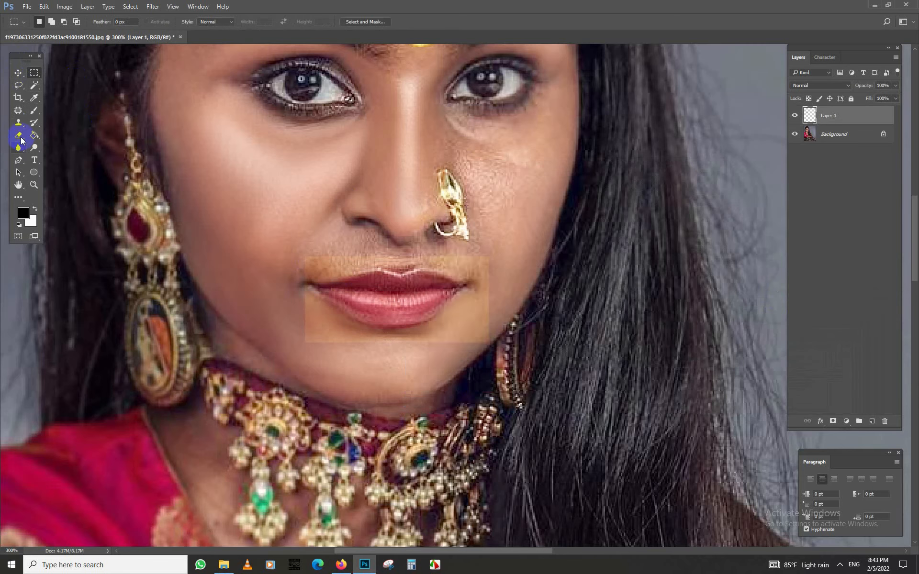
# - Erase the tinted skin around the lips with a 32 px Eraser and merge the lip layer into the background
pyautogui.click(21, 138)
pyautogui.rightClick(345, 265)
pyautogui.click(406, 293)
pyautogui.moveTo(313, 263)
pyautogui.mouseDown()
pyautogui.moveTo(301, 268)
pyautogui.moveTo(410, 251)
pyautogui.moveTo(504, 322)
pyautogui.moveTo(502, 307)
pyautogui.moveTo(448, 330)
pyautogui.moveTo(299, 307)
pyautogui.mouseUp()
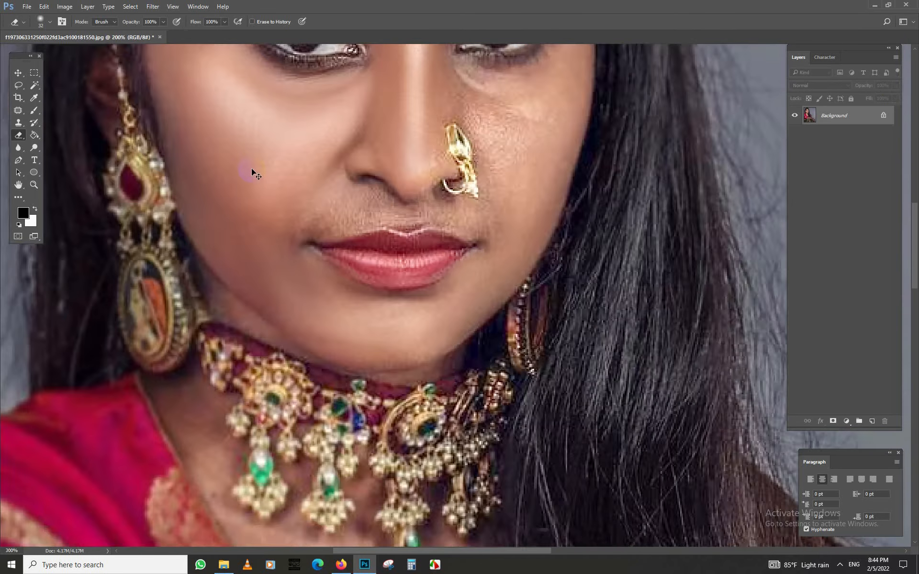
# - Set the Clone Stamp brush to 7 px and clean the lower lip edge and the chin line above the necklace
pyautogui.hotkey('ctrl', '+')
pyautogui.press('s')
pyautogui.hotkey('ctrl', '+')
pyautogui.rightClick(463, 272)
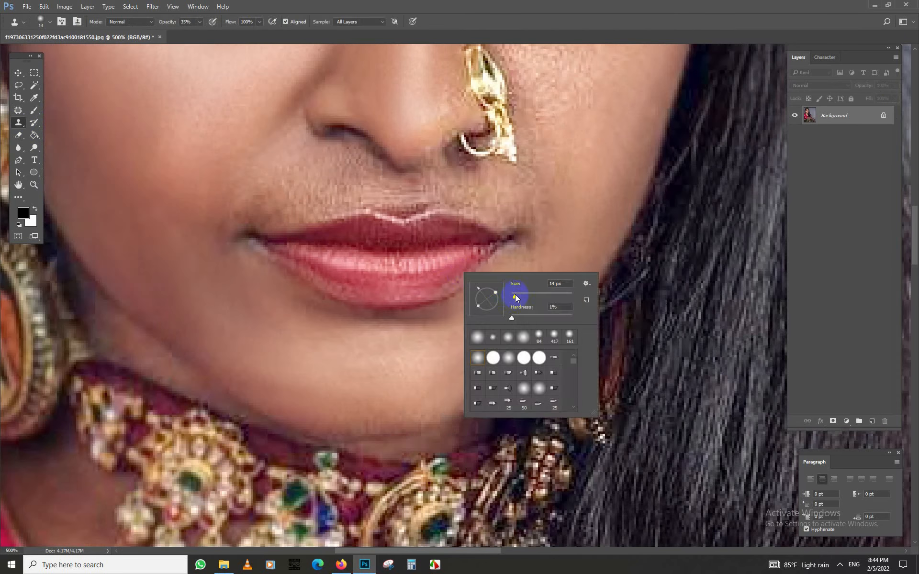
pyautogui.click(516, 297)
pyautogui.click(447, 285)
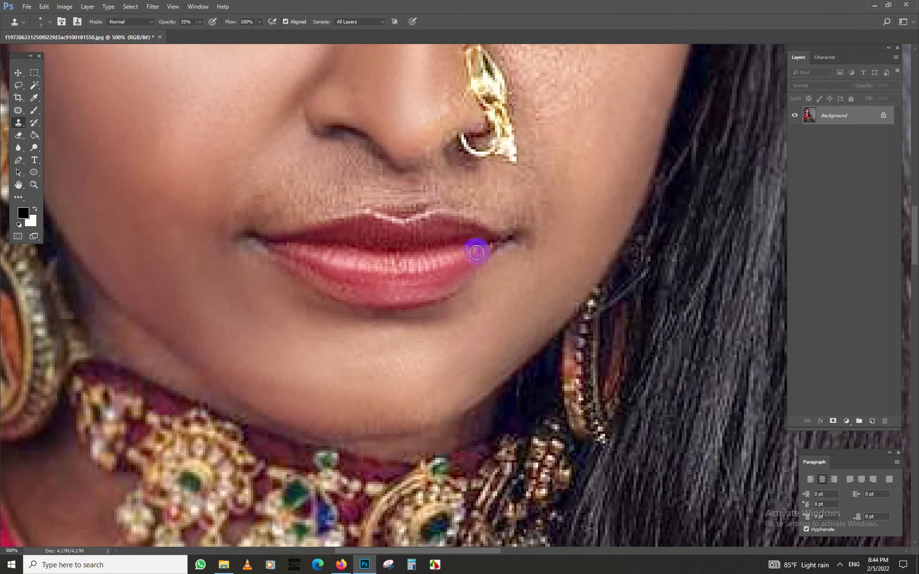
pyautogui.keyDown('alt'); pyautogui.click(484, 253); pyautogui.keyUp('alt')
pyautogui.click(418, 313)
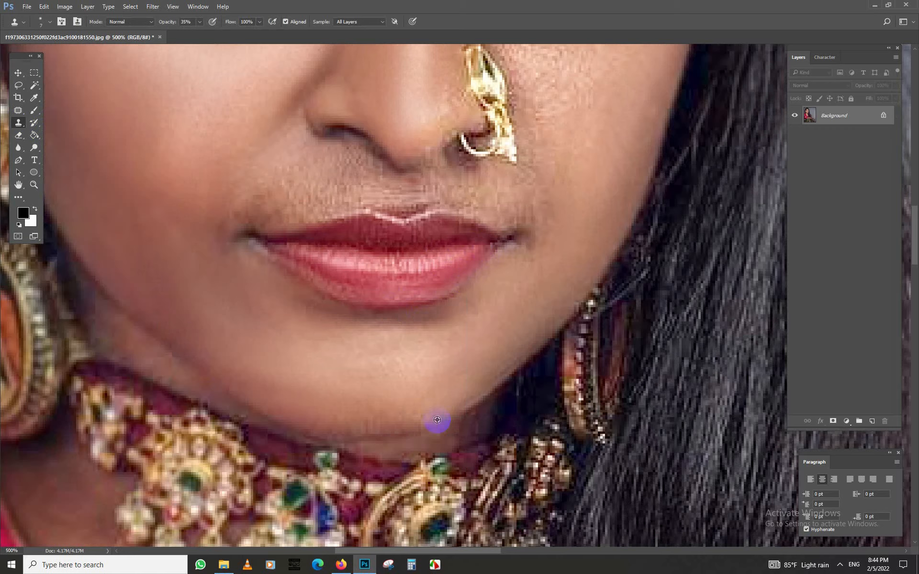
pyautogui.click(368, 425)
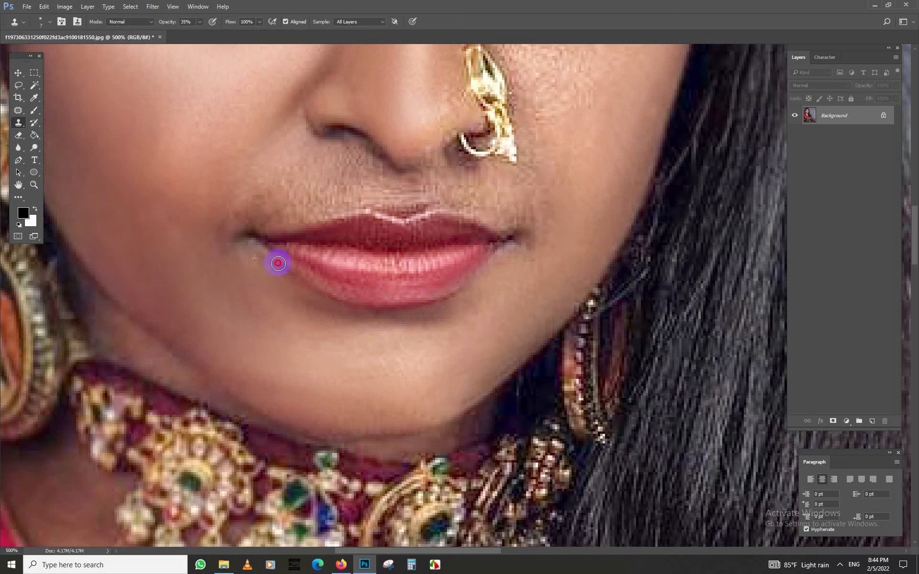
# - Clean the mouth corners and the upper lip outline with the 7 px Clone Stamp
pyautogui.keyDown('alt'); pyautogui.click(277, 262); pyautogui.keyUp('alt')
pyautogui.moveTo(281, 225)
pyautogui.mouseDown()
pyautogui.moveTo(252, 221)
pyautogui.moveTo(236, 237)
pyautogui.mouseUp()
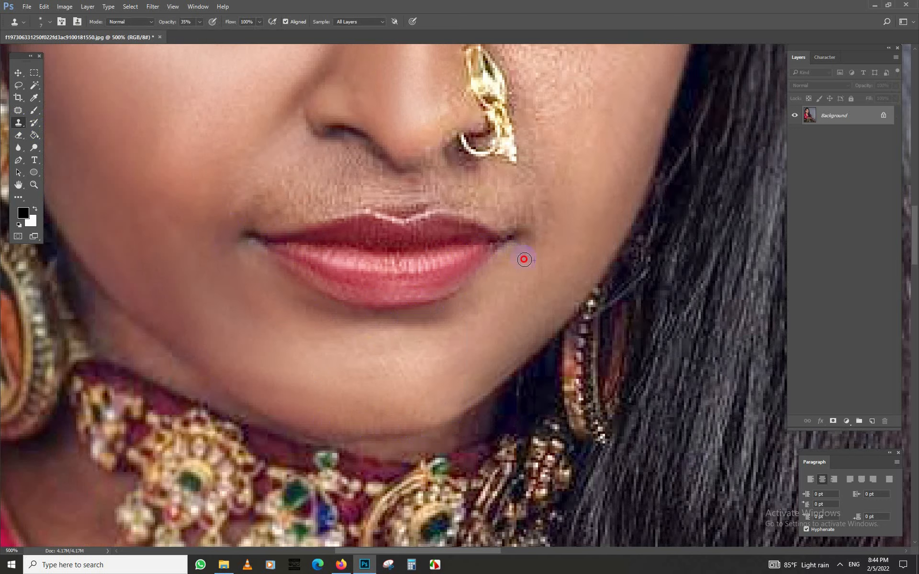
pyautogui.moveTo(486, 220)
pyautogui.mouseDown()
pyautogui.moveTo(453, 207)
pyautogui.moveTo(410, 230)
pyautogui.moveTo(412, 251)
pyautogui.moveTo(437, 246)
pyautogui.moveTo(287, 240)
pyautogui.moveTo(373, 232)
pyautogui.moveTo(345, 225)
pyautogui.mouseUp()
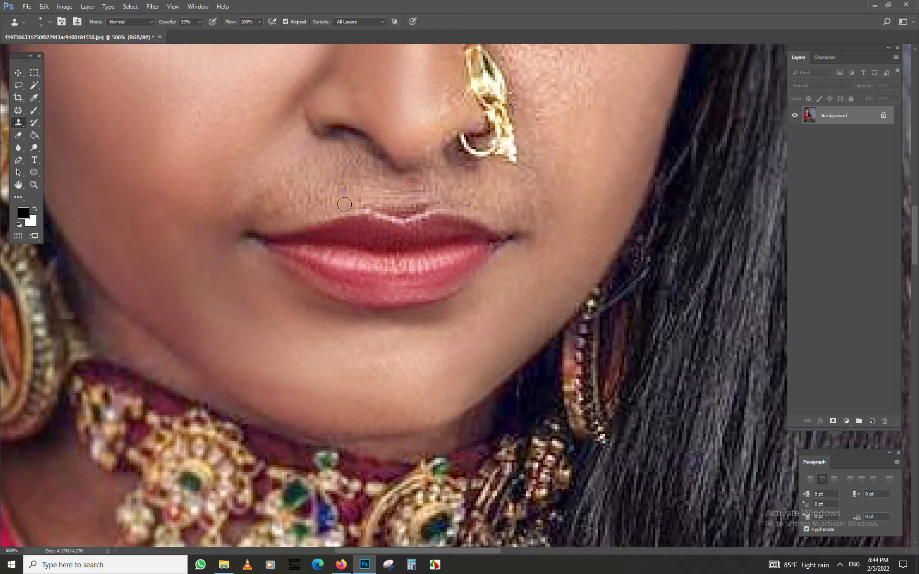
# - Smooth the skin above the mouth corner on the large-earring side with 21 px and 18 px Clone Stamp brushes
pyautogui.rightClick(345, 204)
pyautogui.click(260, 207)
pyautogui.moveTo(253, 190); pyautogui.dragTo(229, 218)
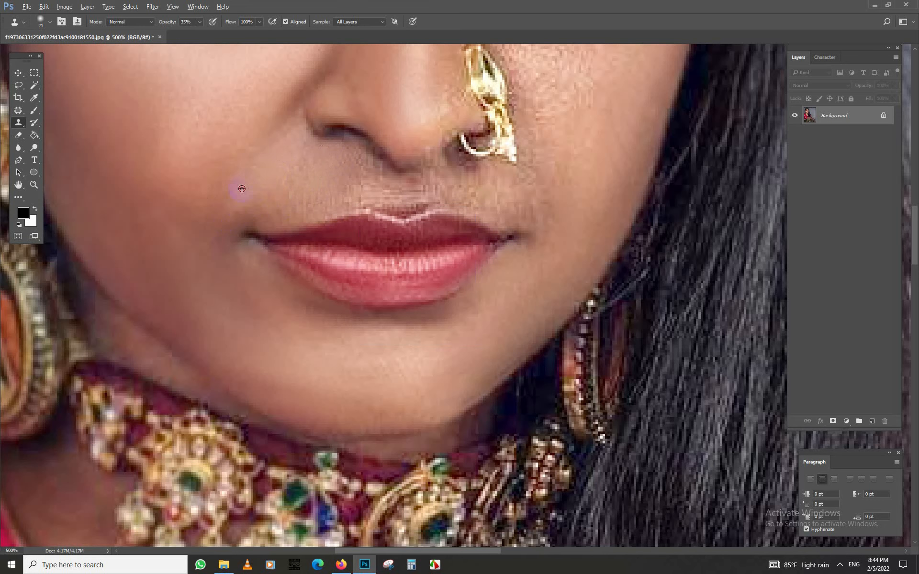
pyautogui.rightClick(334, 194)
pyautogui.click(329, 201)
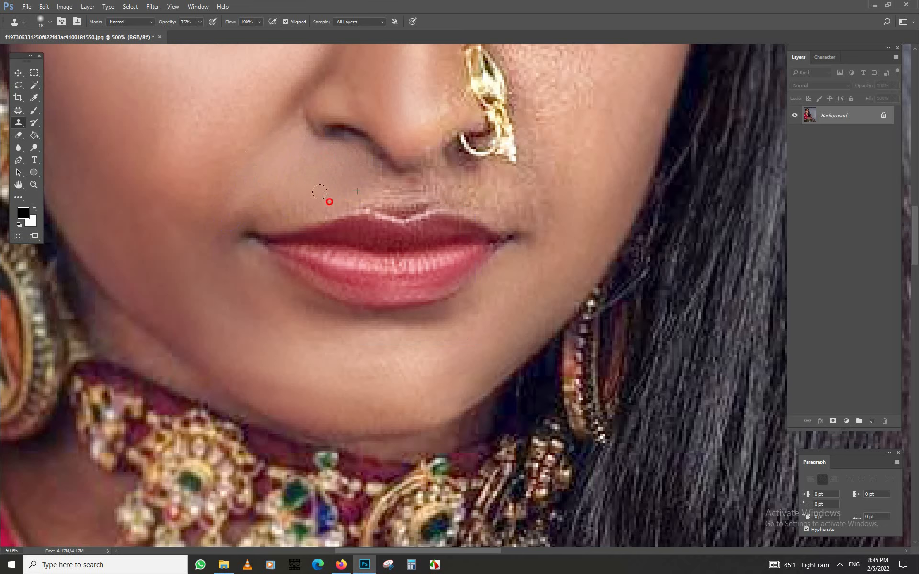
# - Set the Clone Stamp brush to 10 px and smooth the skin between the nose and the upper lip
pyautogui.rightClick(378, 174)
pyautogui.click(398, 209)
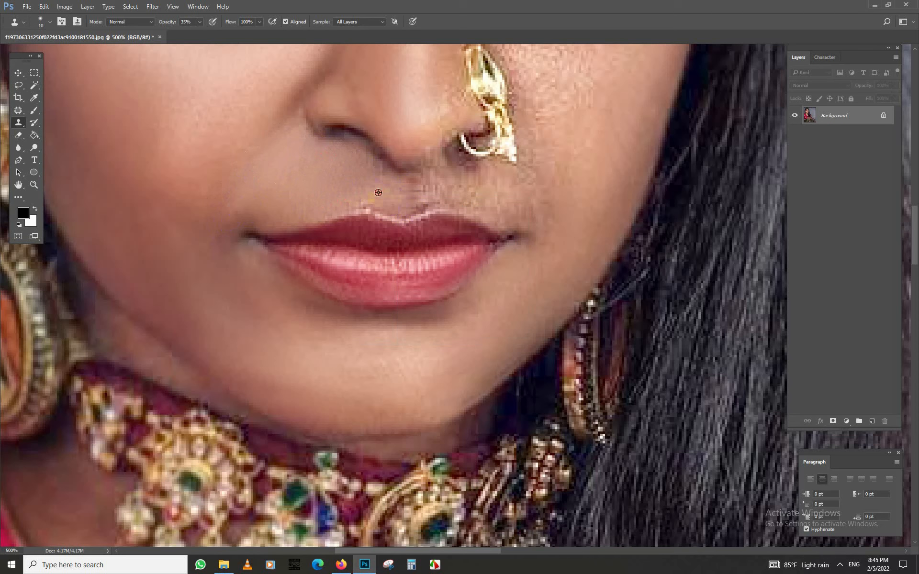
pyautogui.keyDown('alt'); pyautogui.click(378, 193); pyautogui.keyUp('alt')
pyautogui.moveTo(374, 203)
pyautogui.mouseDown()
pyautogui.moveTo(374, 159)
pyautogui.moveTo(360, 199)
pyautogui.mouseUp()
pyautogui.click(435, 169)
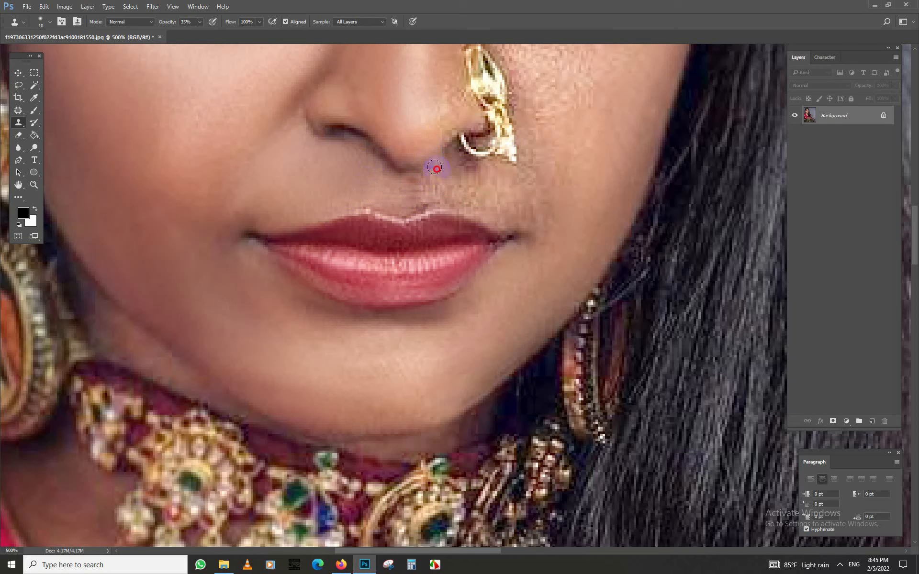
# - Set the Clone Stamp brush to 64 px and even out the lower cheek beside the large earring, then reduce the brush size
pyautogui.scroll(-4, 444, 223)
pyautogui.moveTo(460, 218); pyautogui.dragTo(420, 268)
pyautogui.scroll(1, 420, 268)
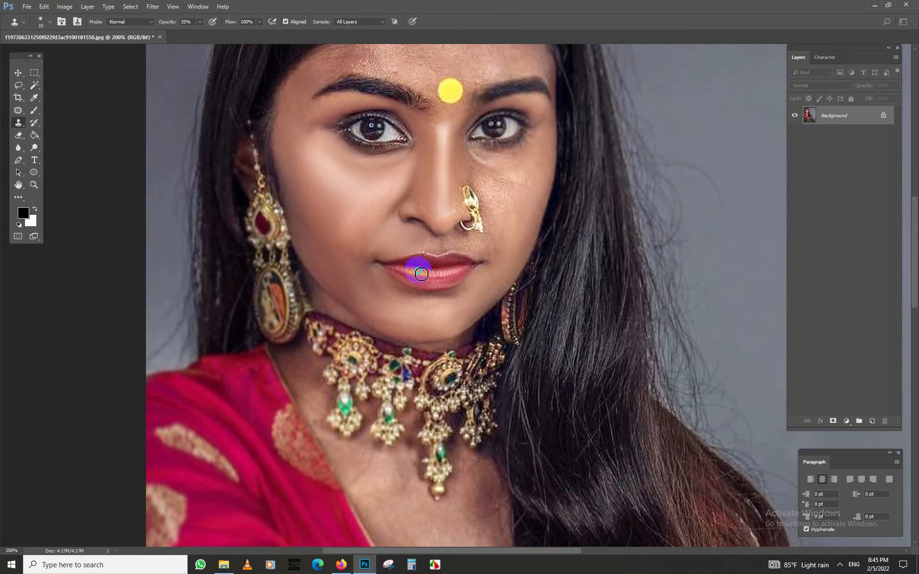
pyautogui.rightClick(419, 268)
pyautogui.click(452, 304)
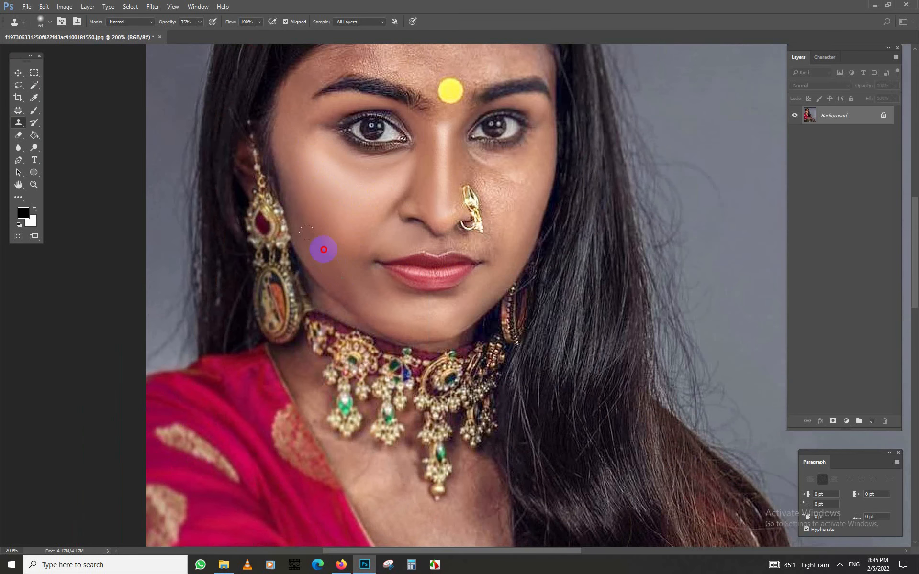
pyautogui.moveTo(454, 209); pyautogui.dragTo(551, 350)
pyautogui.rightClick(479, 326)
pyautogui.click(541, 351)
pyautogui.keyDown('alt'); pyautogui.click(475, 184); pyautogui.keyUp('alt')
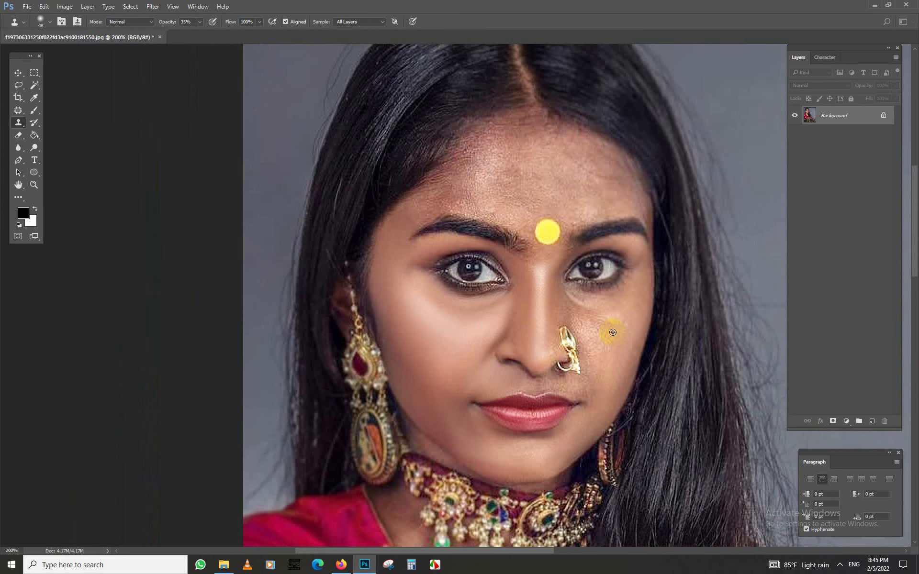
# - Set the Clone Stamp brush to 7 px and clean the eyelid edge and eye white on the large-earring side
pyautogui.scroll(4, 493, 280)
pyautogui.rightClick(499, 306)
pyautogui.click(550, 328)
pyautogui.keyDown('alt'); pyautogui.click(484, 276); pyautogui.keyUp('alt')
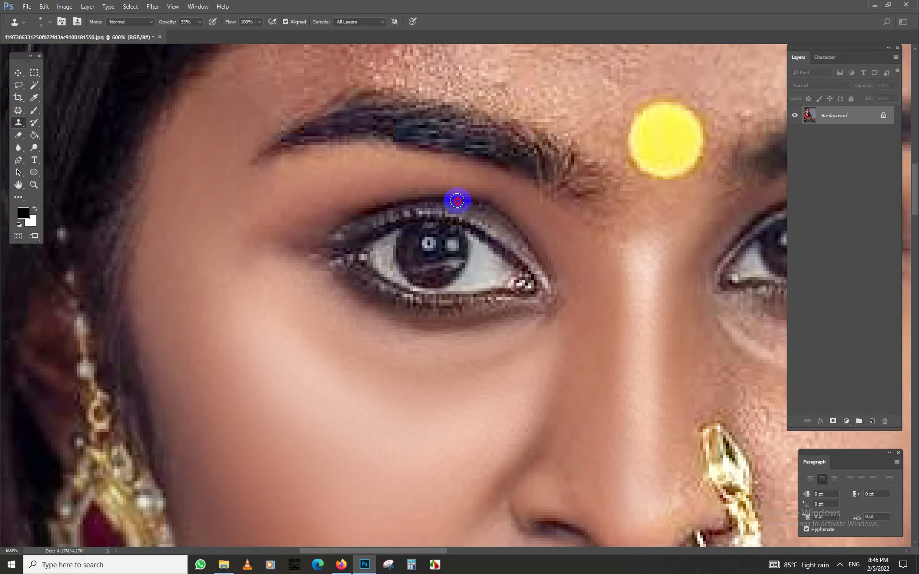
pyautogui.click(486, 273)
pyautogui.click(497, 280)
pyautogui.keyDown('alt'); pyautogui.click(432, 263); pyautogui.keyUp('alt')
pyautogui.click(380, 254)
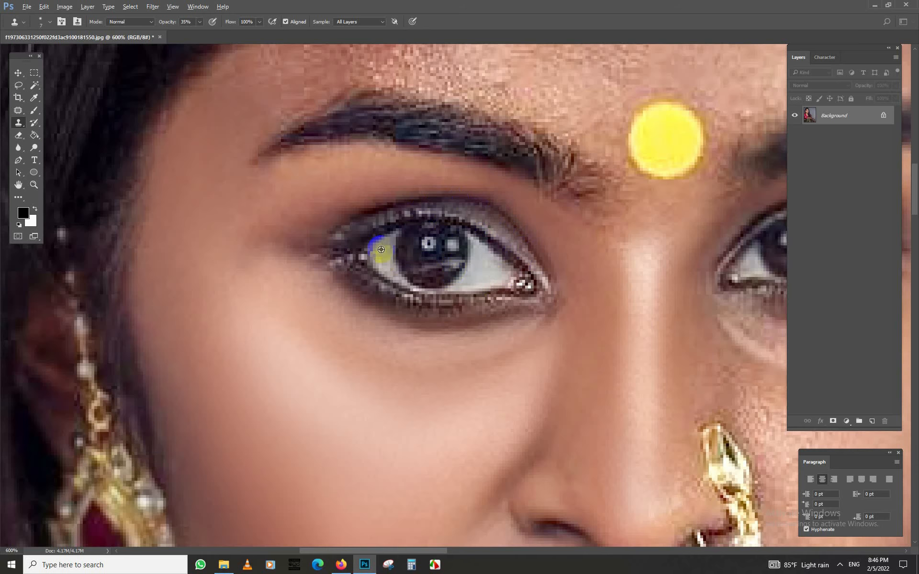
pyautogui.click(371, 258)
pyautogui.keyDown('alt'); pyautogui.click(315, 248); pyautogui.keyUp('alt')
# - Smooth the under-eye line and upper cheek on the nose-ring side, enlarging the Clone Stamp brush to 29 px
pyautogui.scroll(-5, 315, 248)
pyautogui.scroll(3, 412, 241)
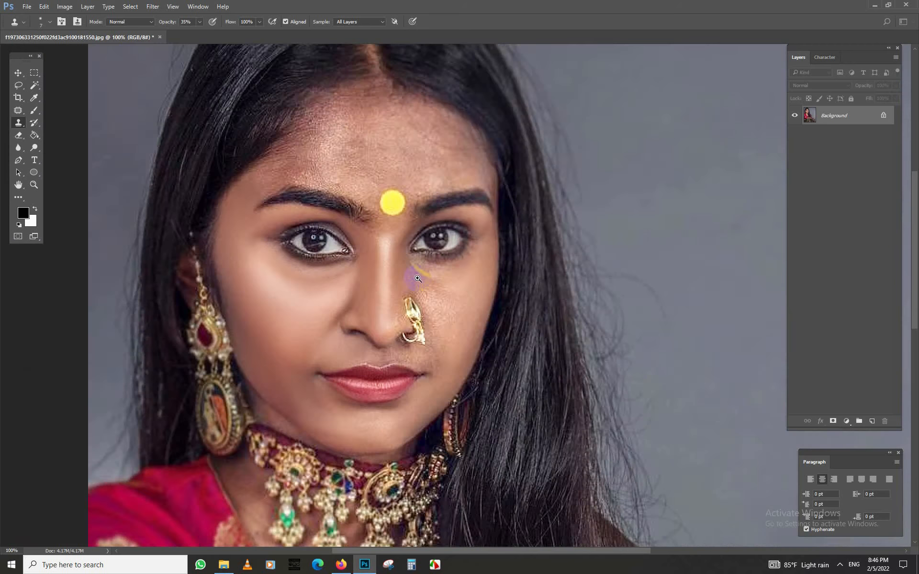
pyautogui.rightClick(381, 294)
pyautogui.click(364, 281)
pyautogui.rightClick(453, 294)
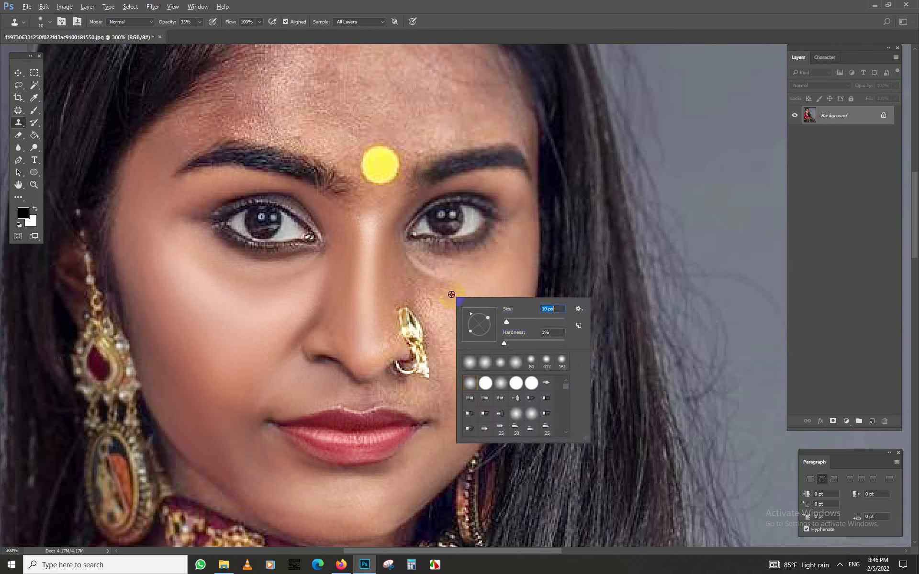
pyautogui.rightClick(446, 289)
pyautogui.click(465, 282)
pyautogui.rightClick(403, 270)
pyautogui.scroll(2, 439, 305)
# - Reduce the Clone Stamp brush and smooth the side of the nose around the nose ring
pyautogui.rightClick(488, 351)
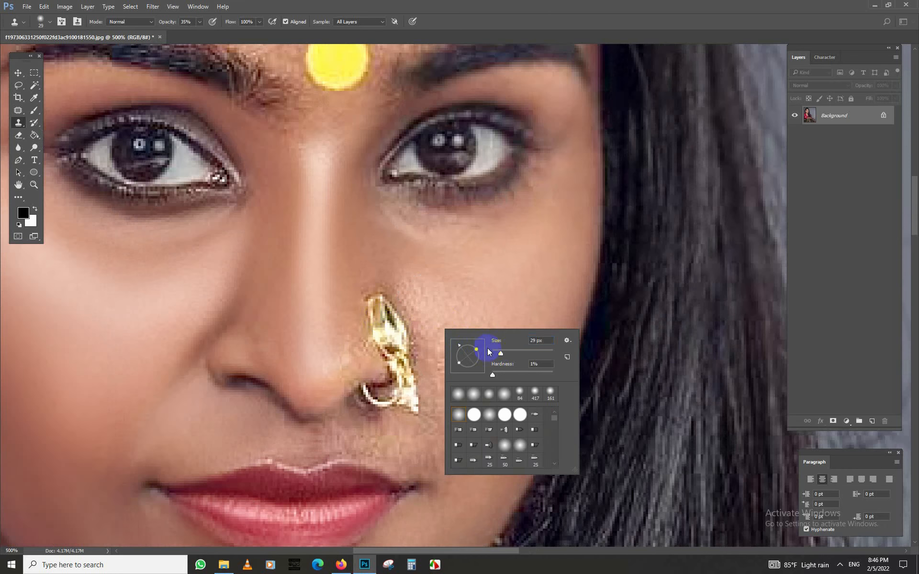
pyautogui.moveTo(499, 357); pyautogui.dragTo(495, 357)
pyautogui.click(380, 333)
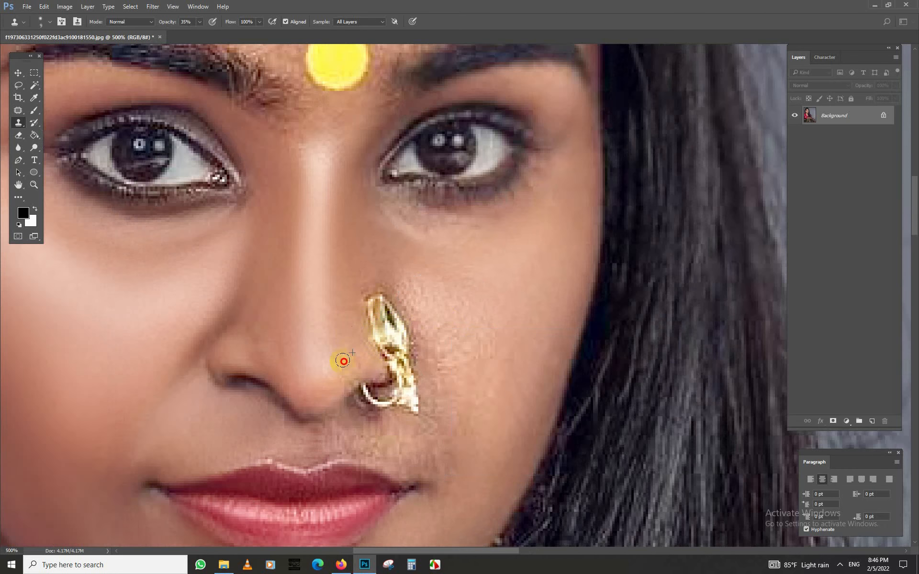
pyautogui.click(382, 286)
# - Set the Clone Stamp brush to 32 px and smooth the rough cheek skin on the nose-ring side
pyautogui.rightClick(419, 286)
pyautogui.moveTo(494, 323); pyautogui.dragTo(503, 323)
pyautogui.press('Return')
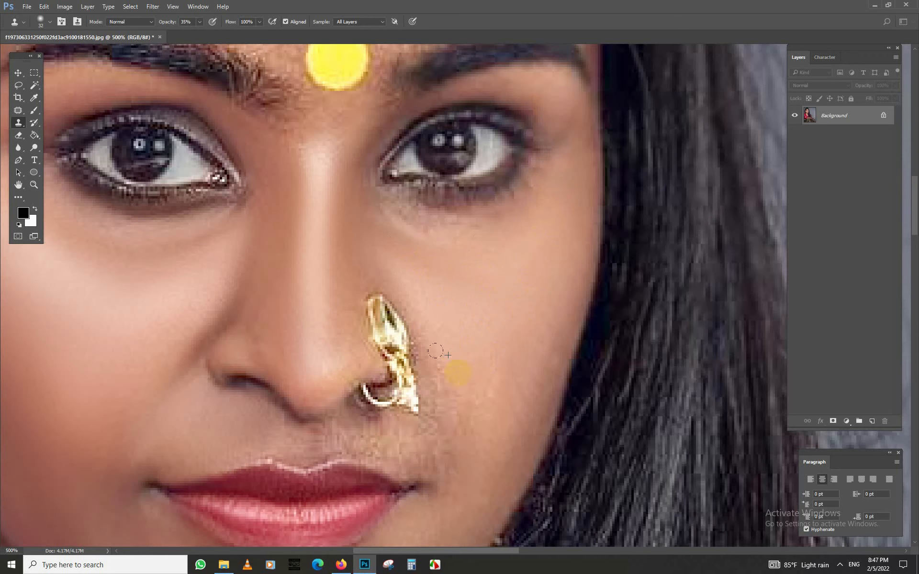
# - Set the Clone Stamp brush to 20 px and smooth the skin beside and below the nose ring
pyautogui.rightClick(460, 364)
pyautogui.moveTo(519, 386); pyautogui.dragTo(513, 387)
pyautogui.press('Return')
pyautogui.keyDown('alt'); pyautogui.click(424, 316); pyautogui.keyUp('alt')
pyautogui.moveTo(429, 344); pyautogui.dragTo(427, 373)
pyautogui.keyDown('alt'); pyautogui.click(450, 424); pyautogui.keyUp('alt')
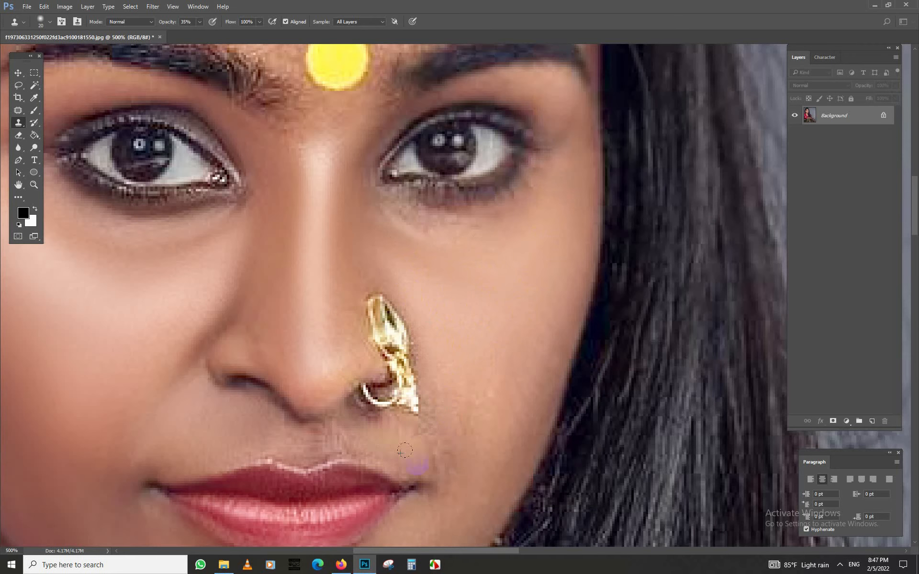
# - Set the Clone Stamp brush to 10 px and smooth the groove under the nose above the upper lip
pyautogui.rightClick(357, 410)
pyautogui.moveTo(410, 434); pyautogui.dragTo(405, 435)
pyautogui.click(317, 408)
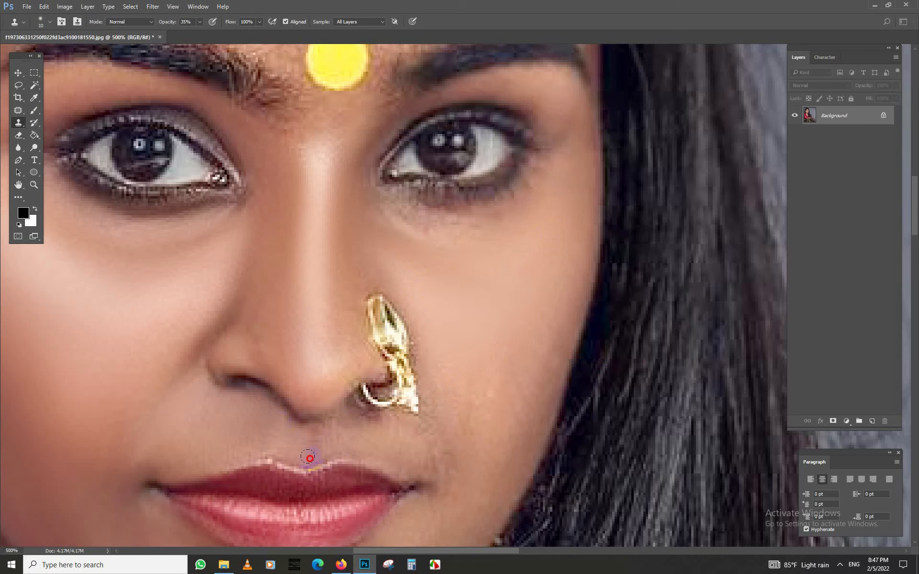
# - Select a rectangle around the yellow forehead dot and copy it to a new layer
pyautogui.scroll(-5, 342, 459)
pyautogui.scroll(3, 391, 148)
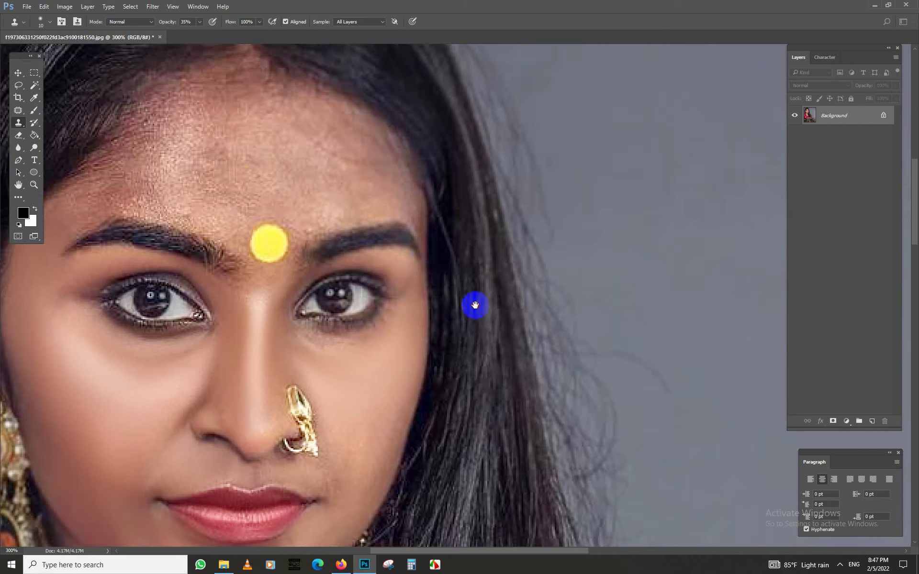
pyautogui.moveTo(475, 305); pyautogui.dragTo(553, 349)
pyautogui.moveTo(369, 166); pyautogui.dragTo(390, 187)
pyautogui.click(34, 73)
pyautogui.moveTo(313, 255); pyautogui.dragTo(376, 313)
pyautogui.rightClick(345, 282)
pyautogui.click(378, 356)
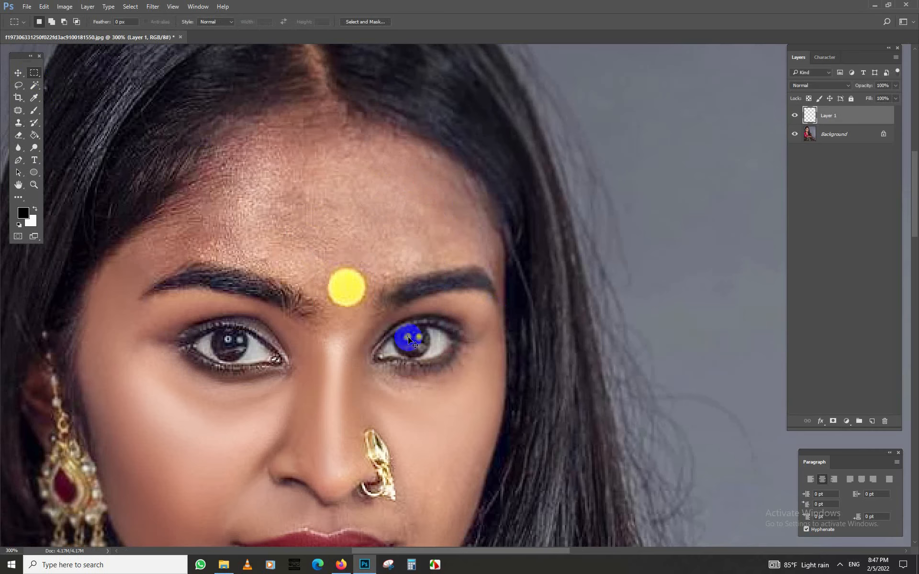
pyautogui.hotkey('ctrl', 'b')
pyautogui.moveTo(751, 353); pyautogui.dragTo(709, 352)
pyautogui.moveTo(751, 341); pyautogui.dragTo(808, 343)
# - Strip the color from the copied forehead dot patch with Hue/Saturation by dropping its saturation to the minimum
pyautogui.hotkey('ctrl', 'u')
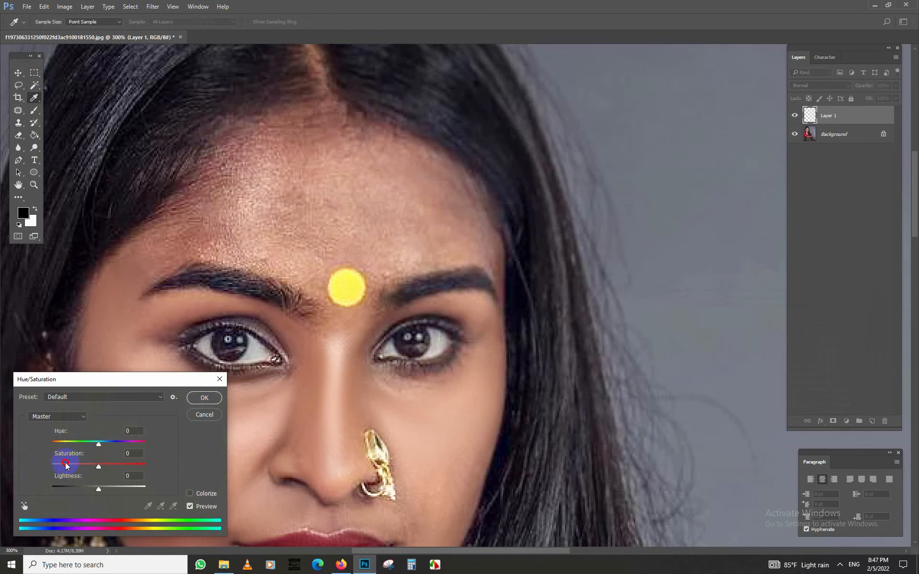
pyautogui.moveTo(99, 466); pyautogui.dragTo(50, 467)
pyautogui.click(201, 398)
# - Tint the gray dot patch with Color Balance, setting magenta to -97 and pushing the midtones fully towards red
pyautogui.hotkey('ctrl', 'b')
pyautogui.click(706, 351)
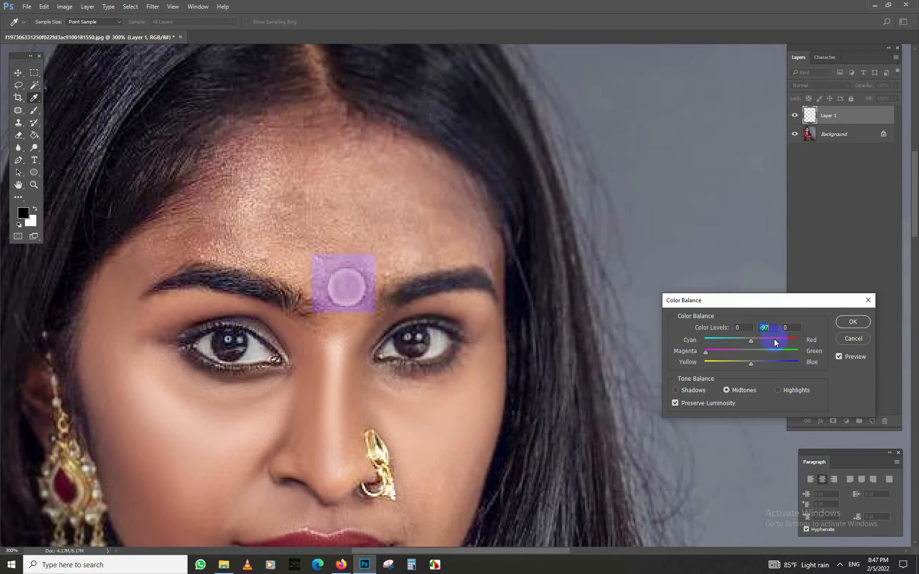
pyautogui.click(798, 340)
pyautogui.click(859, 321)
# - Darken the dot patch with Levels and deepen its red with Color Balance at +89 red and -71 magenta
pyautogui.hotkey('ctrl', 'l')
pyautogui.moveTo(289, 511); pyautogui.dragTo(208, 513)
pyautogui.click(326, 382)
pyautogui.hotkey('ctrl', 'b')
pyautogui.click(721, 353)
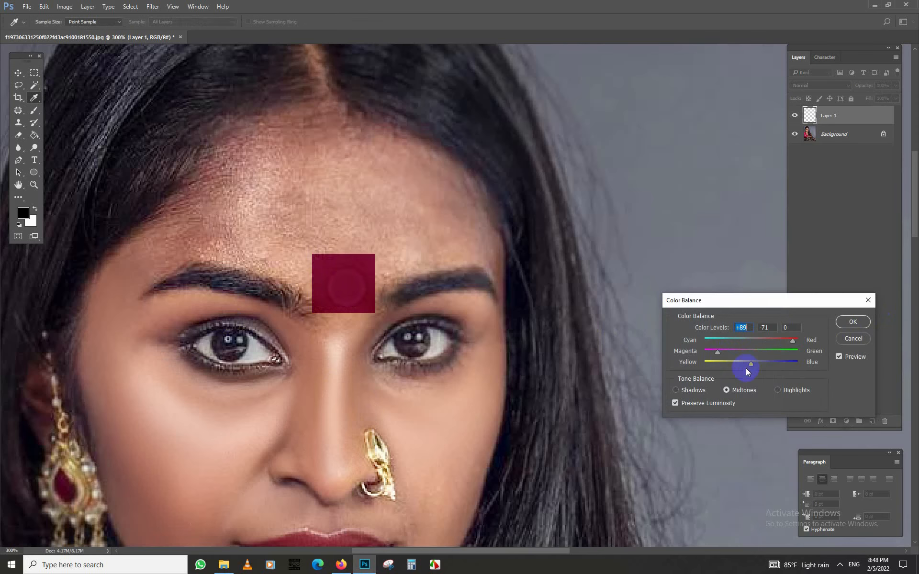
pyautogui.click(857, 320)
# - Erase the red patch around the forehead dot with a small Eraser brush, leaving only the round dot
pyautogui.scroll(2, 353, 267)
pyautogui.press('e')
pyautogui.rightClick(300, 278)
pyautogui.moveTo(307, 244)
pyautogui.mouseDown()
pyautogui.moveTo(300, 345)
pyautogui.moveTo(394, 338)
pyautogui.mouseUp()
pyautogui.rightClick(409, 334)
pyautogui.moveTo(386, 288)
pyautogui.mouseDown()
pyautogui.moveTo(368, 348)
pyautogui.moveTo(382, 311)
pyautogui.moveTo(364, 337)
pyautogui.moveTo(389, 299)
pyautogui.moveTo(369, 267)
pyautogui.moveTo(308, 281)
pyautogui.moveTo(302, 311)
pyautogui.moveTo(347, 248)
pyautogui.moveTo(362, 245)
pyautogui.moveTo(298, 278)
pyautogui.moveTo(362, 261)
pyautogui.moveTo(382, 298)
pyautogui.mouseUp()
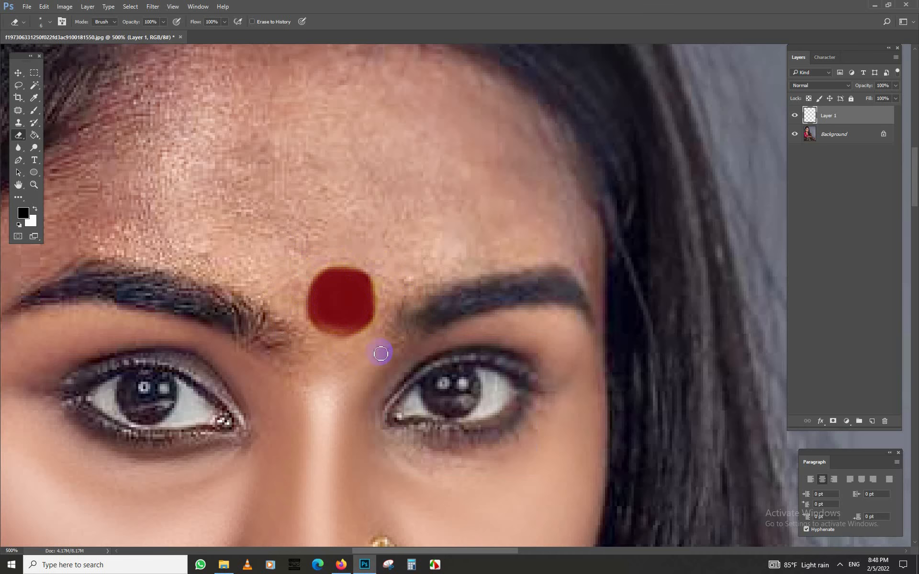
pyautogui.moveTo(380, 353); pyautogui.dragTo(373, 345)
pyautogui.scroll(-5, 374, 345)
pyautogui.scroll(6, 397, 172)
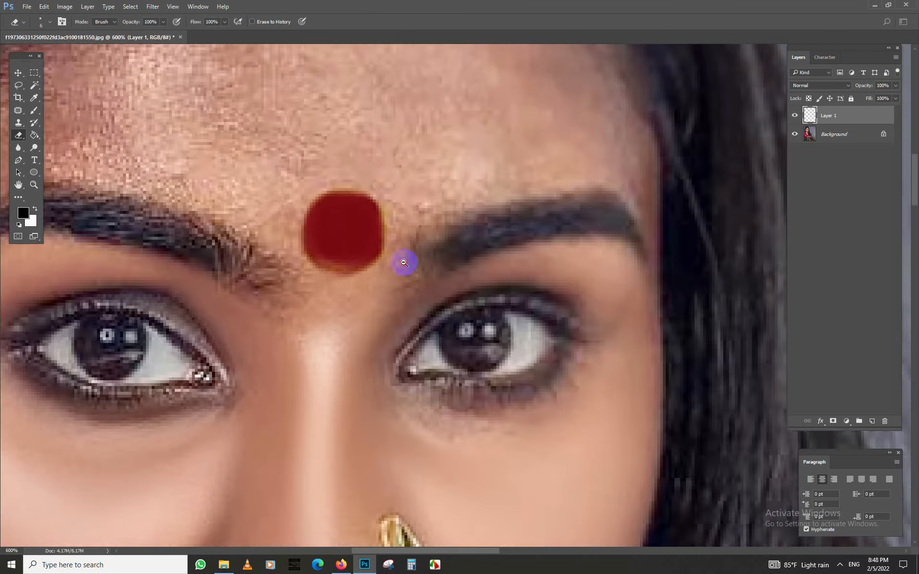
# - Darken the red forehead dot with Levels and merge its layer down into the background
pyautogui.scroll(-4, 404, 262)
pyautogui.hotkey('ctrl', 'l')
pyautogui.moveTo(289, 509); pyautogui.dragTo(248, 512)
pyautogui.click(326, 382)
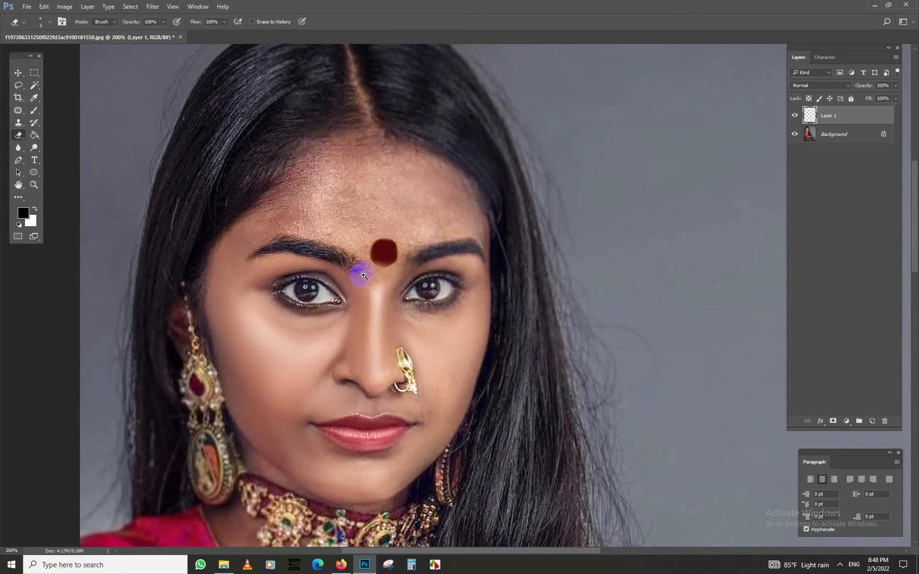
pyautogui.keyDown('ctrl'); pyautogui.click(364, 275); pyautogui.keyUp('ctrl')
pyautogui.click(18, 72)
pyautogui.hotkey('ctrl', 'e')
# - Set the Clone Stamp brush to 28 px and smooth the rough skin across the middle and nose-ring side of the forehead
pyautogui.press('s')
pyautogui.keyDown('ctrl'); pyautogui.click(335, 196); pyautogui.keyUp('ctrl')
pyautogui.moveTo(335, 196); pyautogui.dragTo(354, 320)
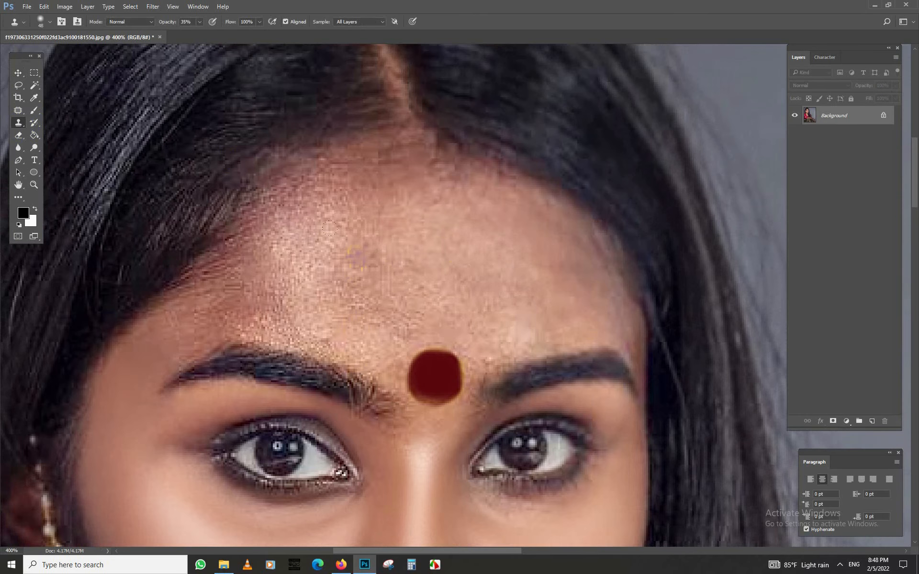
pyautogui.rightClick(493, 248)
pyautogui.write('28')
pyautogui.press('Return')
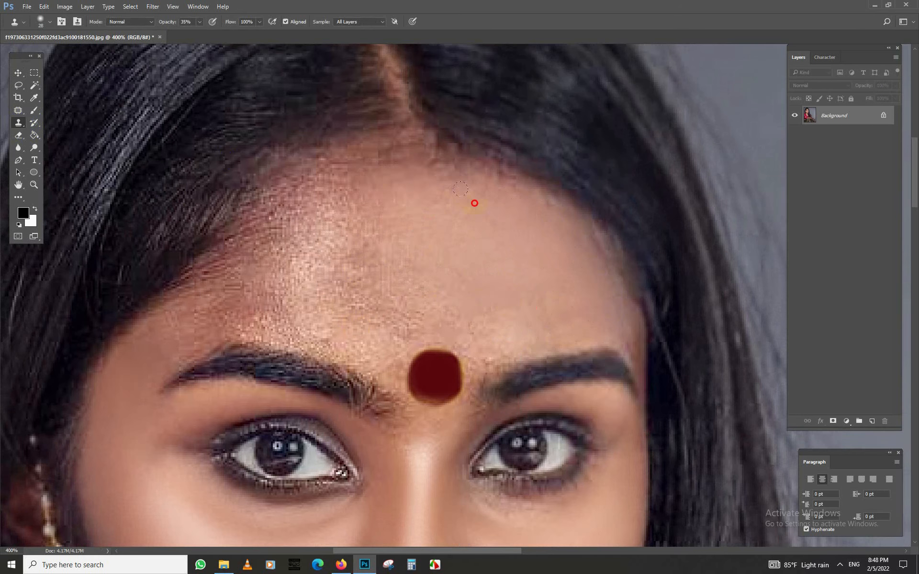
pyautogui.keyDown('alt'); pyautogui.click(144, 337); pyautogui.keyUp('alt')
pyautogui.moveTo(345, 217)
pyautogui.mouseDown()
pyautogui.moveTo(261, 206)
pyautogui.moveTo(259, 282)
pyautogui.moveTo(288, 279)
pyautogui.mouseUp()
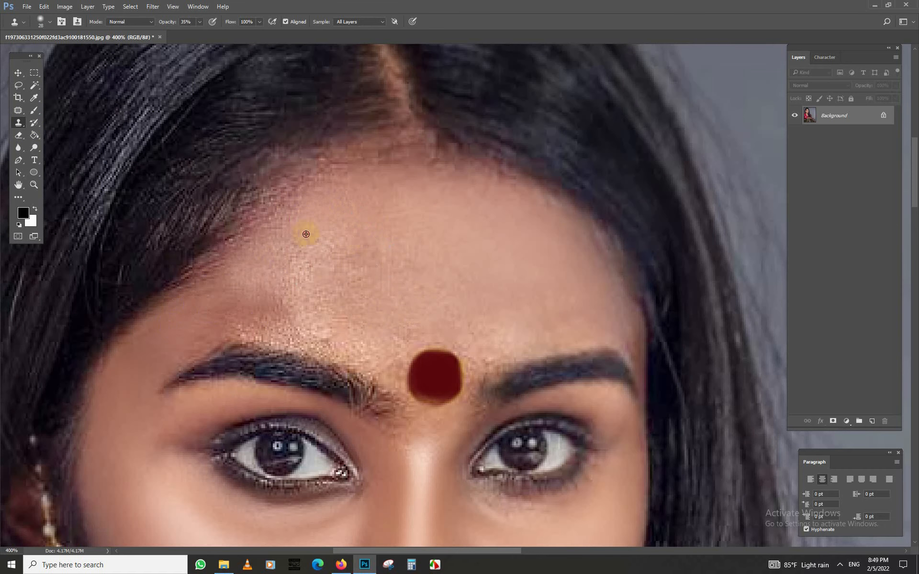
# - Smooth the temple and forehead skin above the earring-side eyebrow with the Clone Stamp, using a smaller brush near the brow
pyautogui.keyDown('alt'); pyautogui.click(222, 298); pyautogui.keyUp('alt')
pyautogui.moveTo(151, 315); pyautogui.dragTo(301, 330)
pyautogui.rightClick(336, 330)
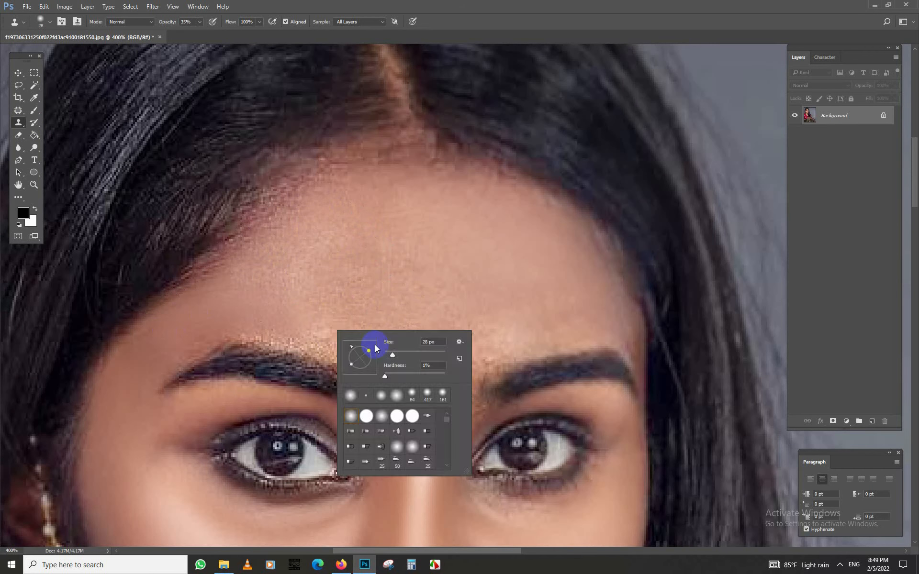
pyautogui.click(361, 353)
pyautogui.click(289, 344)
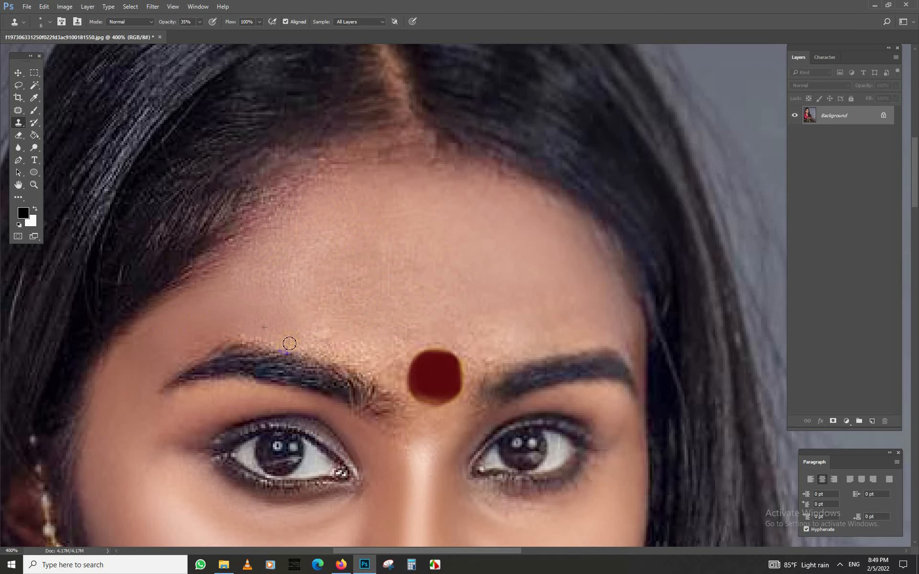
# - Enlarge the Clone Stamp brush and smooth the earring-side temple and the upper forehead below the hairline
pyautogui.rightClick(224, 331)
pyautogui.click(255, 354)
pyautogui.click(216, 310)
pyautogui.moveTo(252, 263)
pyautogui.mouseDown()
pyautogui.moveTo(298, 209)
pyautogui.moveTo(131, 330)
pyautogui.mouseUp()
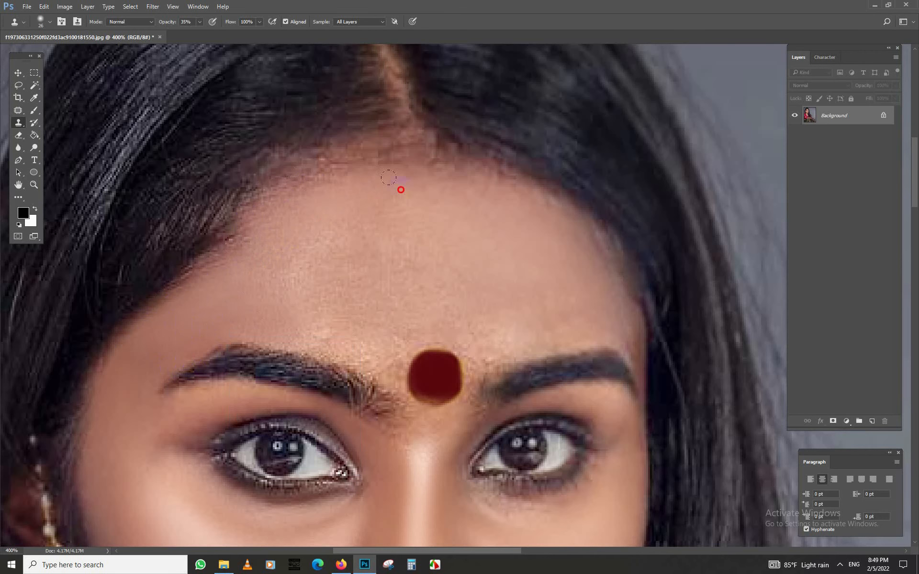
pyautogui.rightClick(340, 268)
pyautogui.click(383, 290)
pyautogui.click(322, 241)
# - Set the Clone Stamp brush to 10 px and smooth the skin along the hairline at both temples
pyautogui.rightClick(331, 258)
pyautogui.click(366, 281)
pyautogui.click(249, 252)
pyautogui.rightClick(598, 278)
pyautogui.click(653, 300)
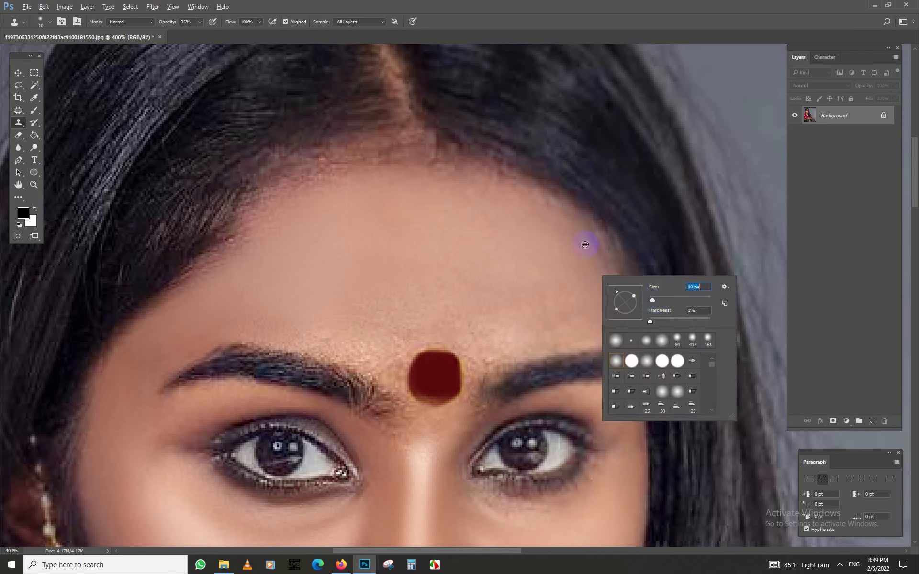
pyautogui.keyDown('alt'); pyautogui.click(586, 245); pyautogui.keyUp('alt')
pyautogui.moveTo(609, 271); pyautogui.dragTo(637, 342)
pyautogui.moveTo(599, 262); pyautogui.dragTo(610, 197)
# - Smooth the forehead above the nose-ring-side eyebrow with a 29 px Clone Stamp, and the skin beside the dot with 15 px
pyautogui.rightClick(567, 240)
pyautogui.keyDown('alt'); pyautogui.click(544, 251); pyautogui.keyUp('alt')
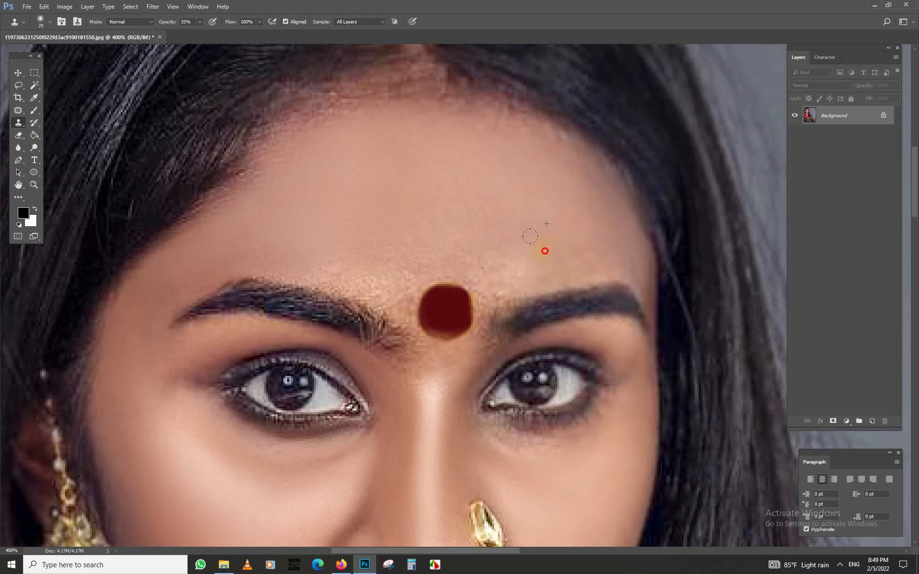
pyautogui.click(496, 278)
pyautogui.rightClick(528, 216)
pyautogui.click(581, 241)
pyautogui.keyDown('alt'); pyautogui.click(460, 236); pyautogui.keyUp('alt')
pyautogui.moveTo(489, 306); pyautogui.dragTo(468, 335)
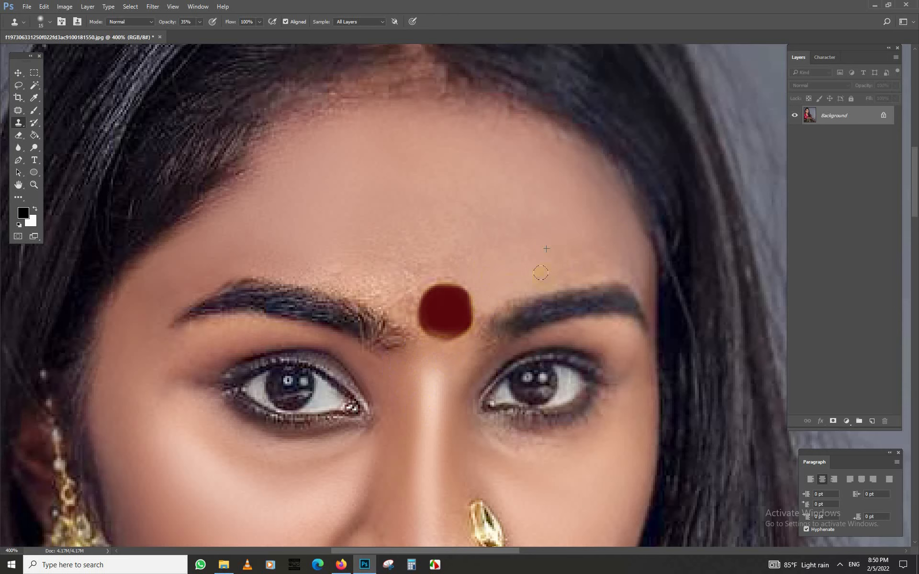
# - Smooth the skin above the forehead dot and between the dot and the earring-side eyebrow with the Clone Stamp
pyautogui.rightClick(502, 211)
pyautogui.click(434, 235)
pyautogui.rightClick(409, 266)
pyautogui.click(458, 289)
pyautogui.keyDown('alt'); pyautogui.click(393, 257); pyautogui.keyUp('alt')
pyautogui.moveTo(415, 296); pyautogui.dragTo(405, 327)
pyautogui.keyDown('alt'); pyautogui.click(418, 339); pyautogui.keyUp('alt')
# - Blend the middle of the forehead with a 34 px Clone Stamp, and the skin beside the dot with 14 px
pyautogui.rightClick(477, 250)
pyautogui.click(542, 274)
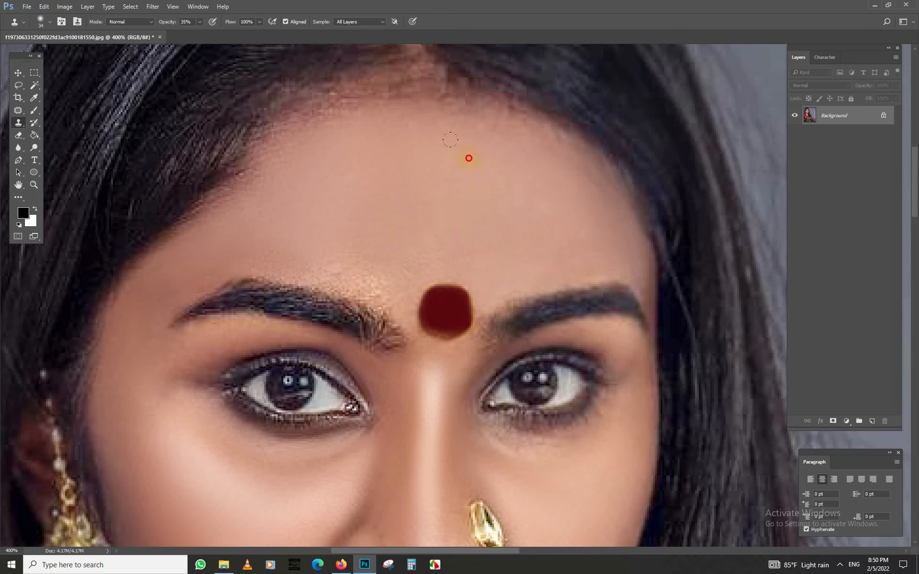
pyautogui.rightClick(458, 221)
pyautogui.click(509, 244)
pyautogui.keyDown('alt'); pyautogui.click(425, 260); pyautogui.keyUp('alt')
pyautogui.moveTo(411, 296); pyautogui.dragTo(377, 285)
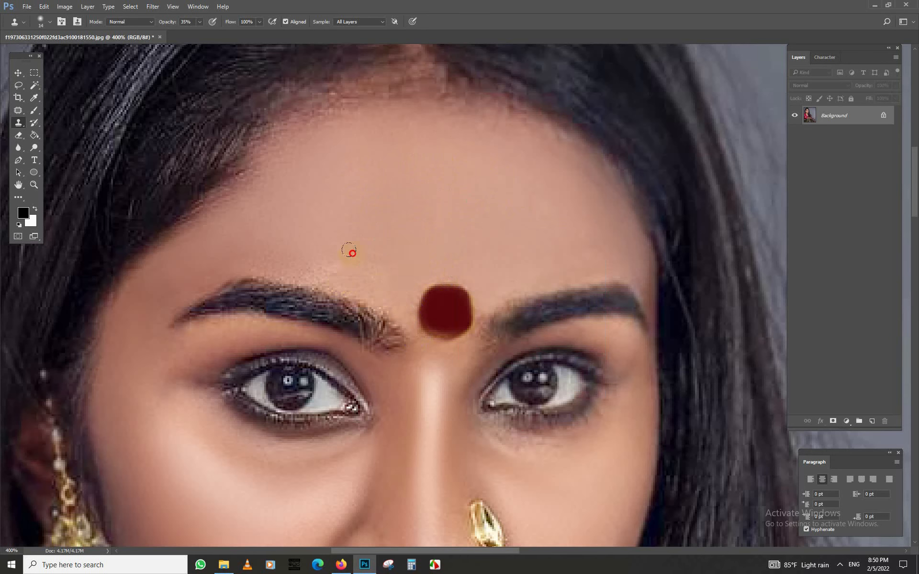
# - Resize the Clone Stamp brush and smooth the remaining rough skin just above the earring-side eyebrow
pyautogui.rightClick(357, 283)
pyautogui.click(408, 306)
pyautogui.rightClick(350, 281)
pyautogui.moveTo(400, 305); pyautogui.dragTo(402, 306)
pyautogui.click(326, 270)
pyautogui.scroll(-4, 325, 243)
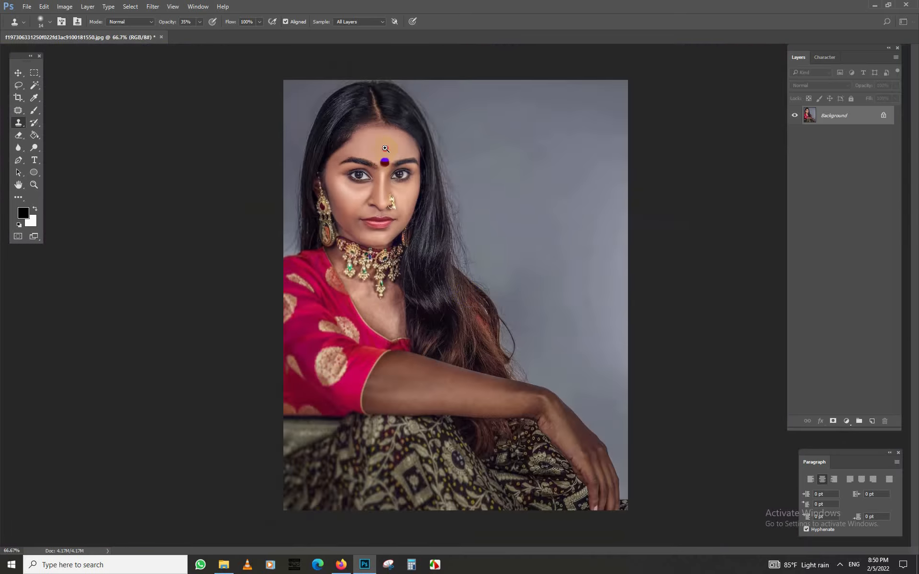
# - Switch to the Dodge tool at 11% exposure and resize its soft brush to brighten the midtones of the face
pyautogui.scroll(2, 383, 146)
pyautogui.click(34, 146)
pyautogui.rightClick(376, 201)
pyautogui.click(458, 224)
pyautogui.press('Return')
pyautogui.rightClick(493, 175)
pyautogui.click(564, 200)
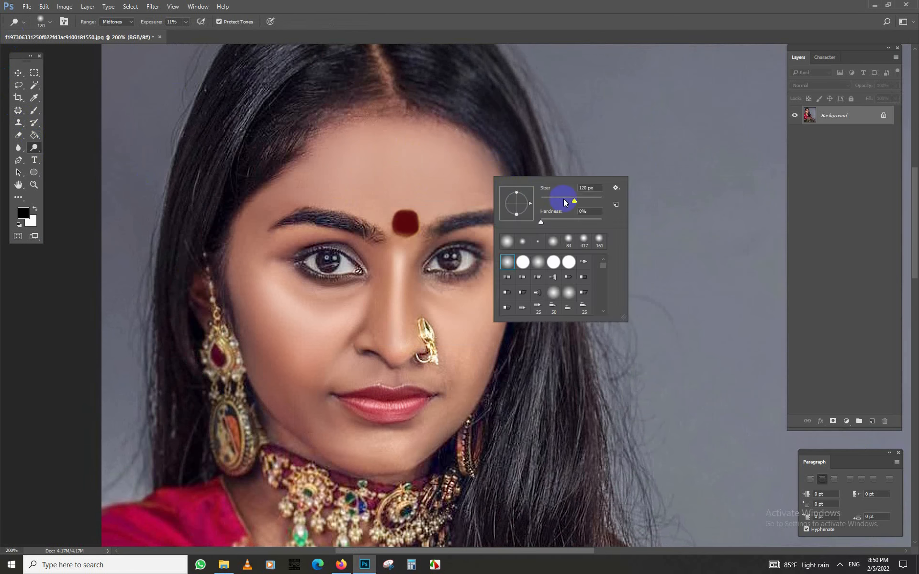
pyautogui.press('Return')
pyautogui.click(545, 203)
# - Set the Dodge brush to 40 px to brighten the nose-ring-side cheek, and reduce the brush to 34 px
pyautogui.rightClick(477, 321)
pyautogui.click(535, 344)
pyautogui.press('Return')
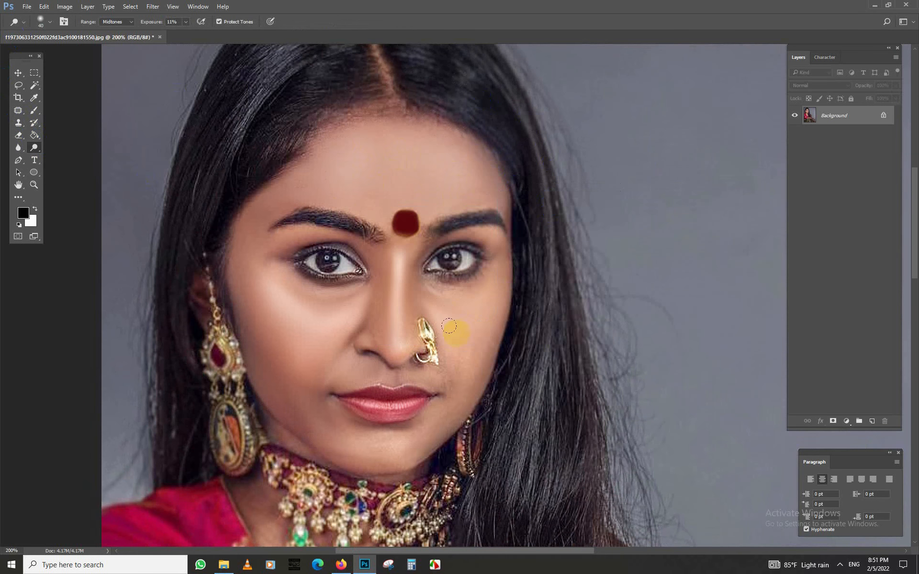
pyautogui.rightClick(477, 318)
pyautogui.press('Return')
# - Switch to the Clone Stamp with a 50 px brush and smooth the earring-side cheek
pyautogui.scroll(-3, 369, 287)
pyautogui.moveTo(369, 286); pyautogui.dragTo(425, 301)
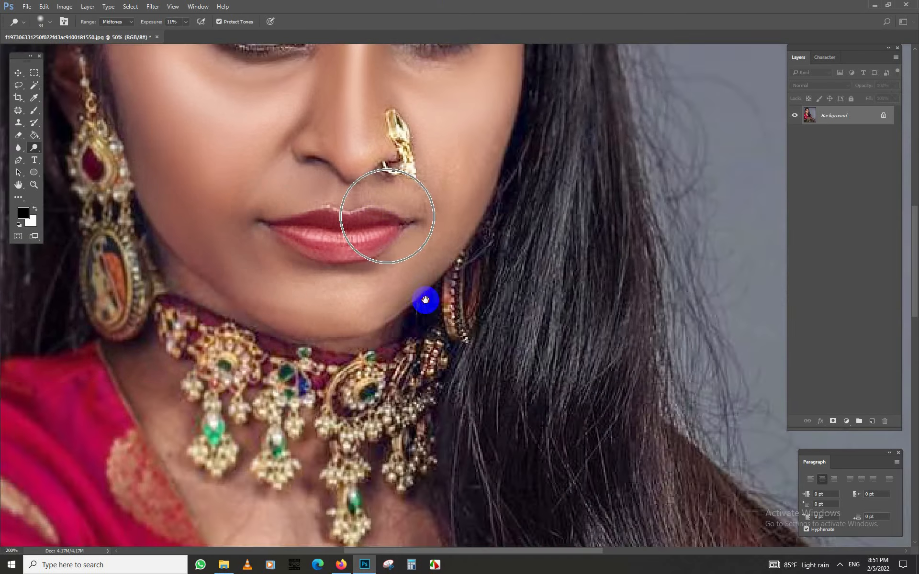
pyautogui.moveTo(386, 215); pyautogui.dragTo(480, 376)
pyautogui.press('s')
pyautogui.keyDown('alt'); pyautogui.click(273, 340); pyautogui.keyUp('alt')
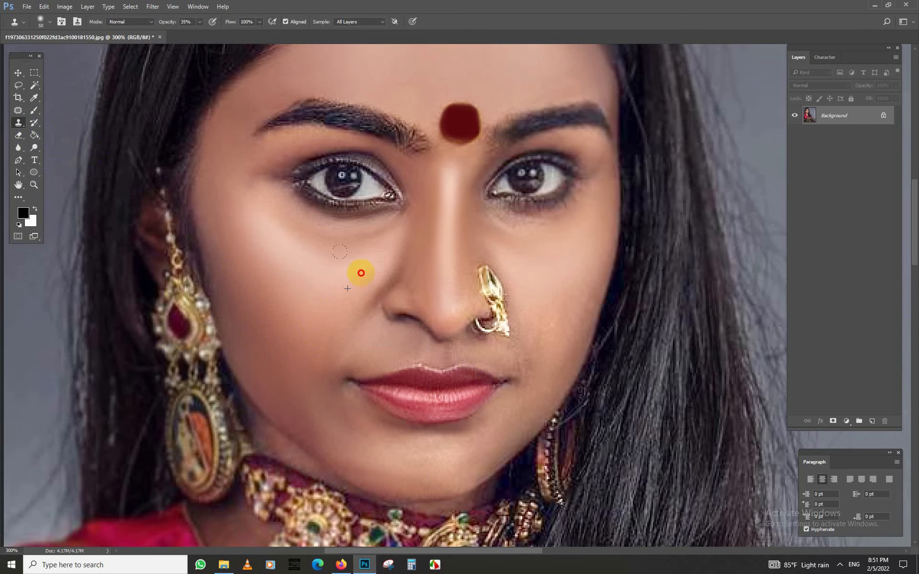
pyautogui.scroll(5, 339, 245)
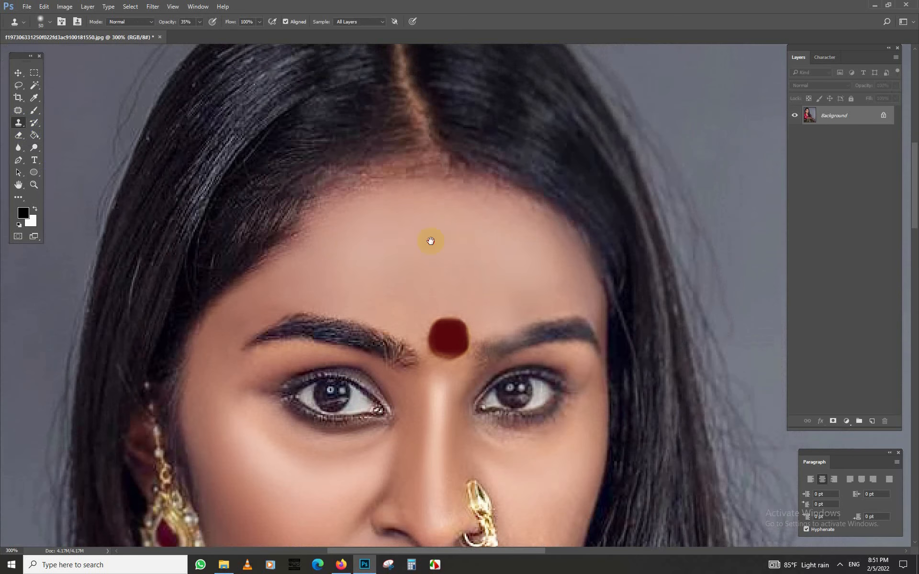
# - Set the Clone Stamp brush to 15 px and smooth the upper eyelid below the nose-ring-side eyebrow
pyautogui.scroll(-4, 433, 302)
pyautogui.hscroll(3, 432, 302)
pyautogui.rightClick(414, 301)
pyautogui.click(435, 322)
pyautogui.click(389, 254)
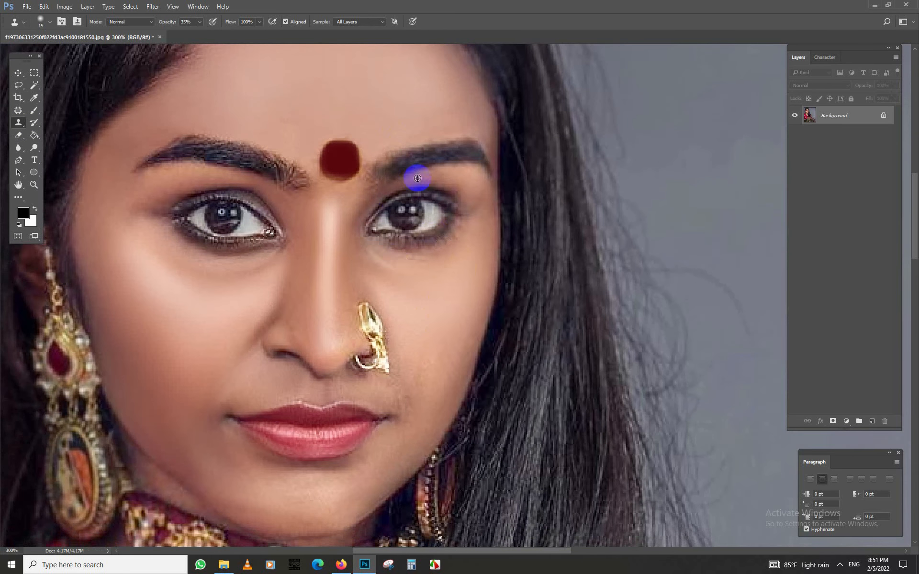
pyautogui.moveTo(398, 183); pyautogui.dragTo(453, 191)
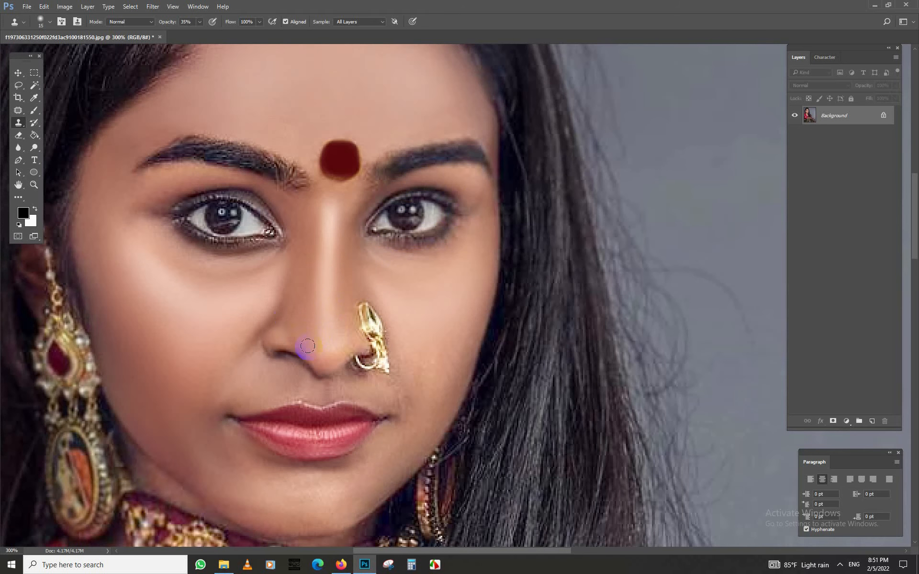
# - Smooth the skin under the nose ring with a small Clone Stamp brush, and the cheek beside it with larger brushes
pyautogui.scroll(2, 381, 362)
pyautogui.press('[')
pyautogui.press('[')
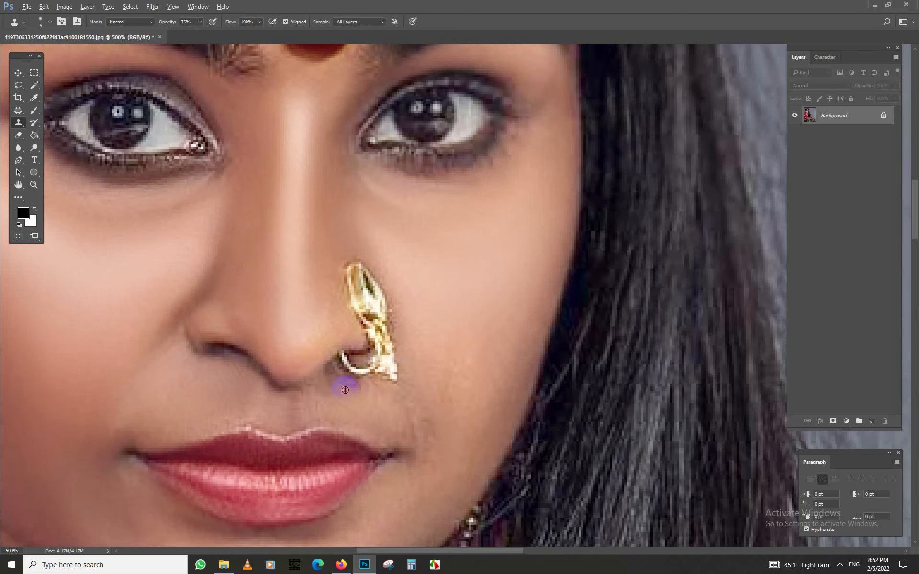
pyautogui.rightClick(426, 434)
pyautogui.doubleClick(500, 406)
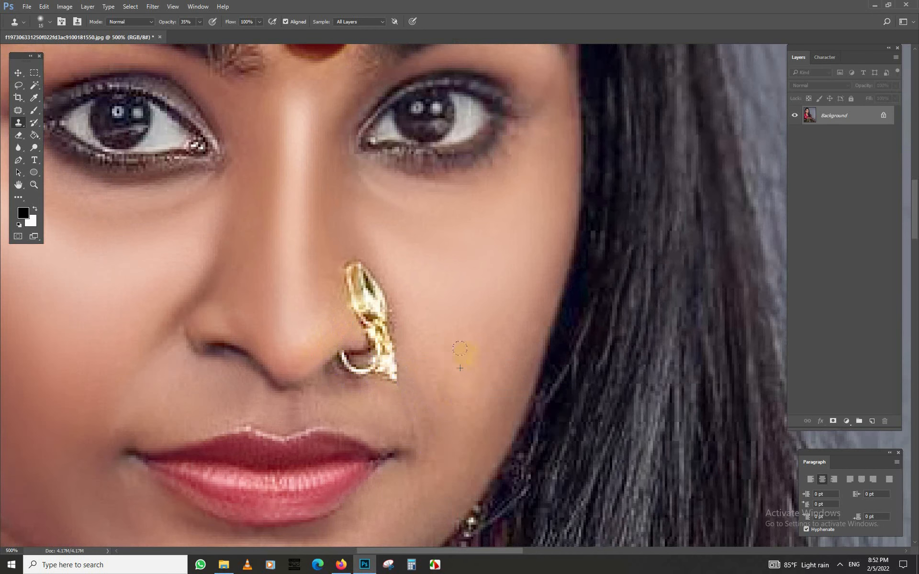
pyautogui.rightClick(429, 353)
pyautogui.click(452, 361)
pyautogui.press('Return')
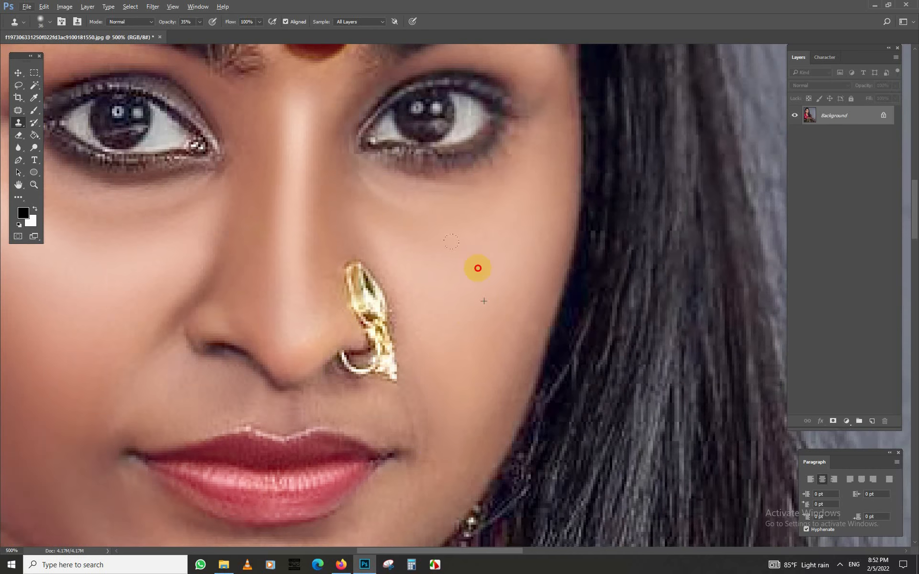
# - Smooth the chin, the skin under the lower lip and the earring-side cheek near the nose with the Clone Stamp
pyautogui.scroll(-4, 419, 334)
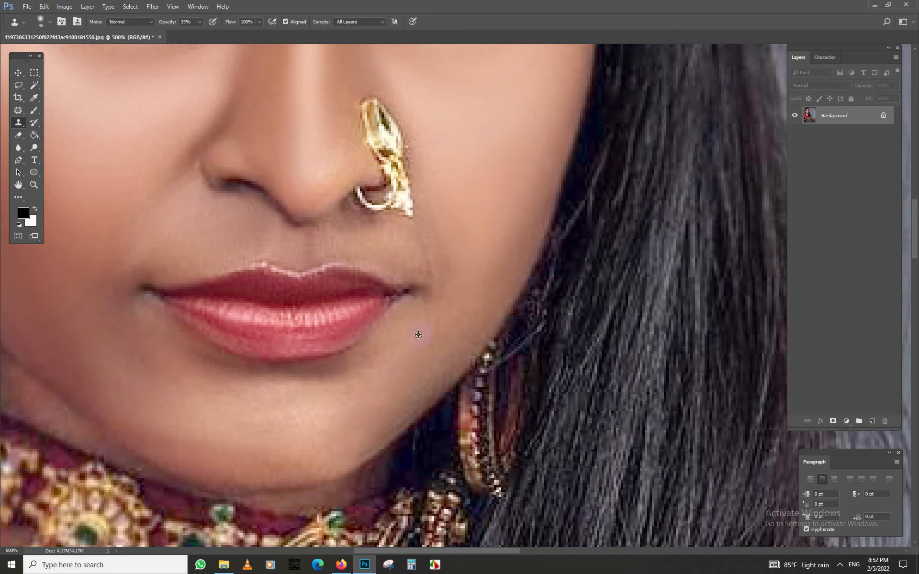
pyautogui.click(152, 375)
pyautogui.moveTo(292, 392); pyautogui.dragTo(383, 422)
pyautogui.moveTo(213, 339); pyautogui.dragTo(378, 380)
pyautogui.scroll(-2, 371, 383)
pyautogui.keyDown('alt'); pyautogui.click(364, 352); pyautogui.keyUp('alt')
pyautogui.moveTo(367, 325); pyautogui.dragTo(354, 312)
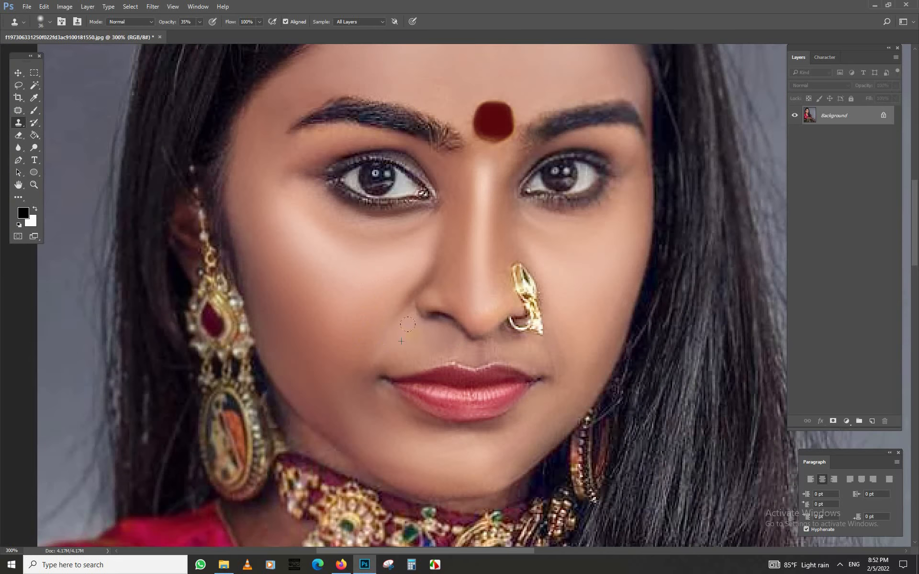
# - Smooth the nose-ring-side mouth corner with a 17 px Clone Stamp brush, and the chin with a 31 px brush
pyautogui.keyDown('alt'); pyautogui.click(542, 361); pyautogui.keyUp('alt')
pyautogui.rightClick(542, 357)
pyautogui.moveTo(529, 345); pyautogui.dragTo(556, 354)
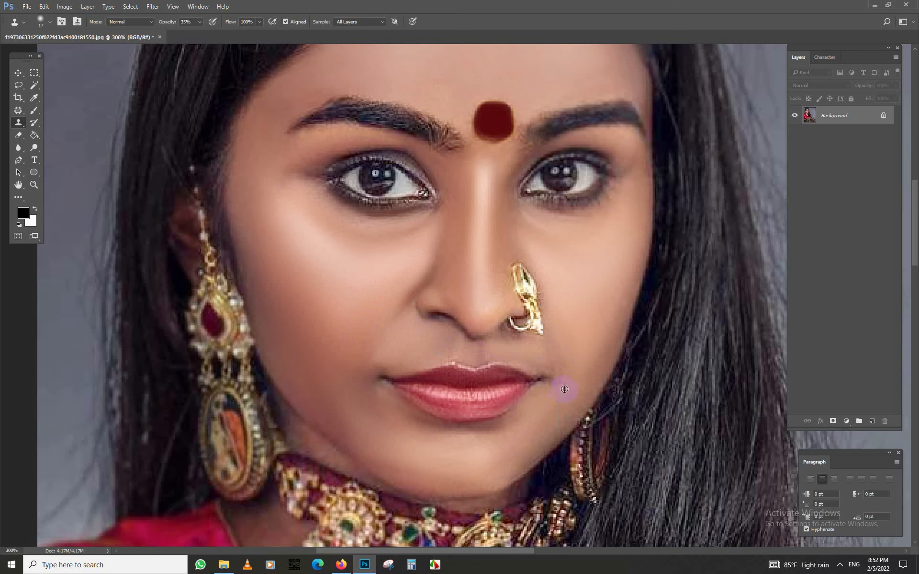
pyautogui.rightClick(494, 441)
pyautogui.click(576, 433)
pyautogui.click(500, 459)
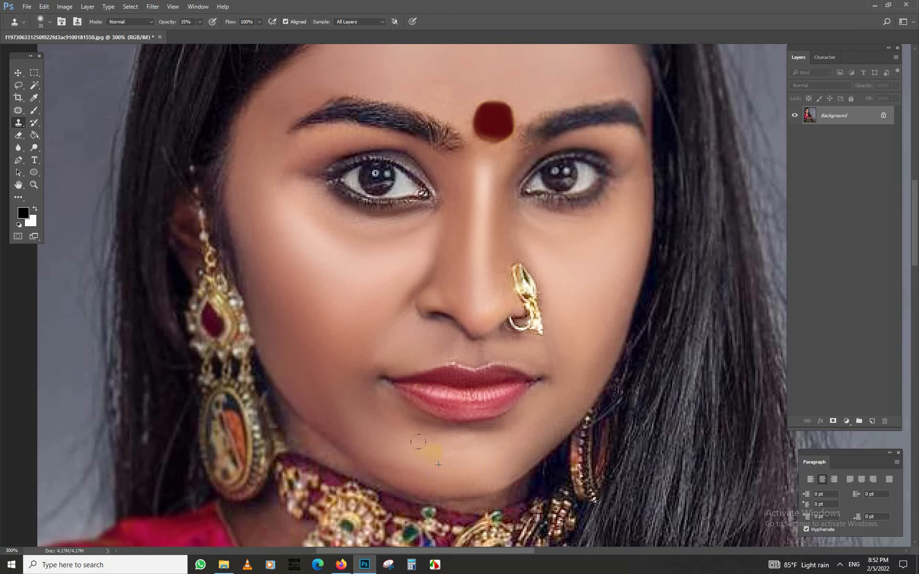
pyautogui.scroll(-3, 509, 411)
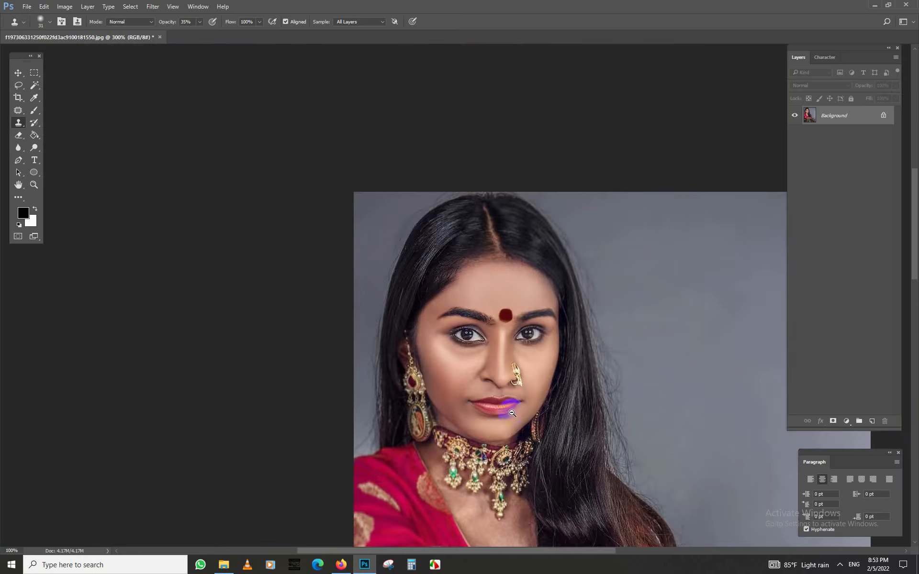
pyautogui.scroll(2, 390, 154)
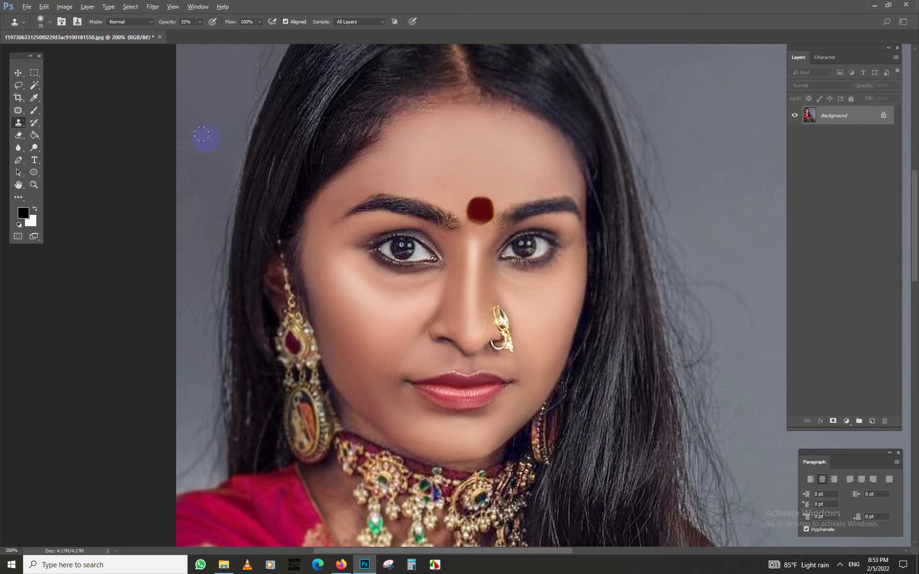
pyautogui.press('o')
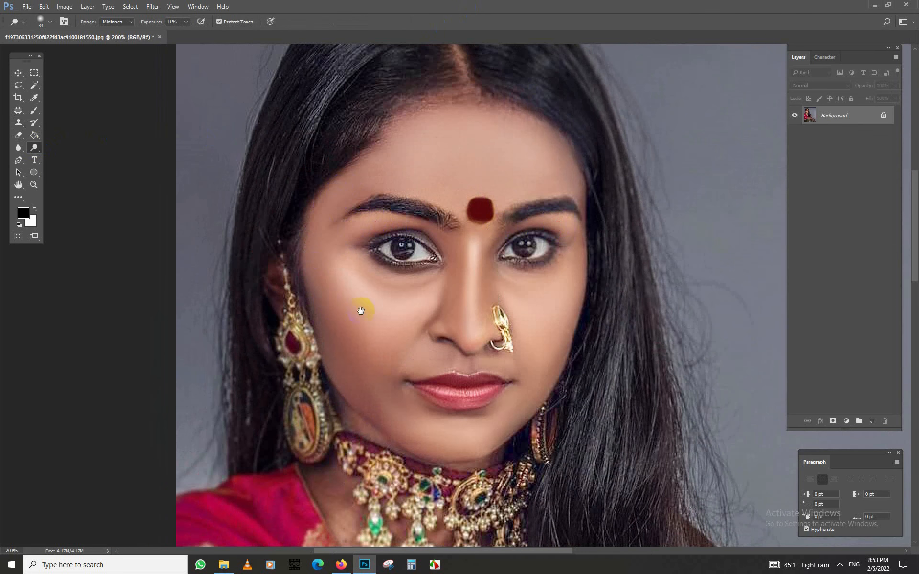
pyautogui.scroll(-2, 361, 312)
pyautogui.scroll(4, 388, 326)
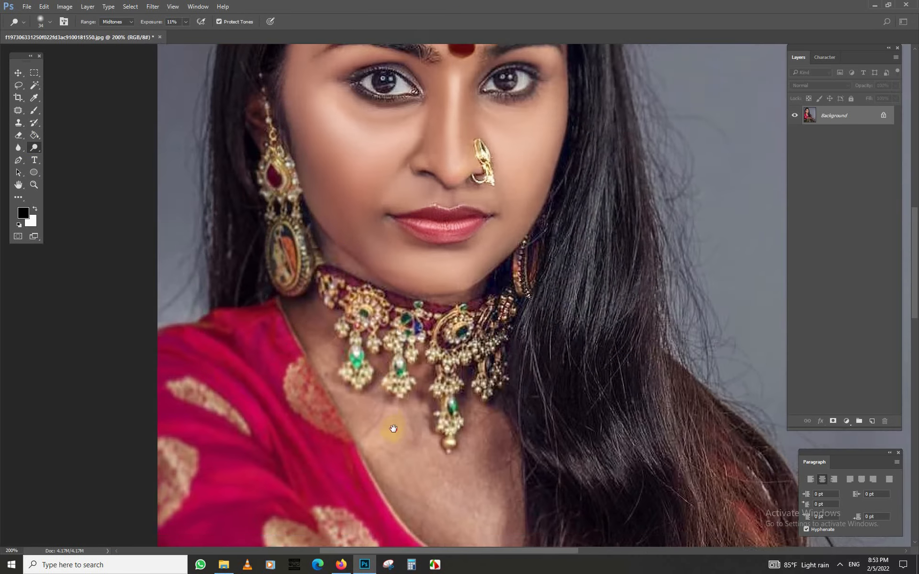
pyautogui.rightClick(372, 290)
pyautogui.click(429, 316)
# - Set the Clone Stamp brush to 14 px and smooth the skin along the nose-ring-side jawline, face edge and forehead
pyautogui.click(18, 123)
pyautogui.rightClick(389, 274)
pyautogui.click(445, 296)
pyautogui.moveTo(445, 296); pyautogui.dragTo(442, 297)
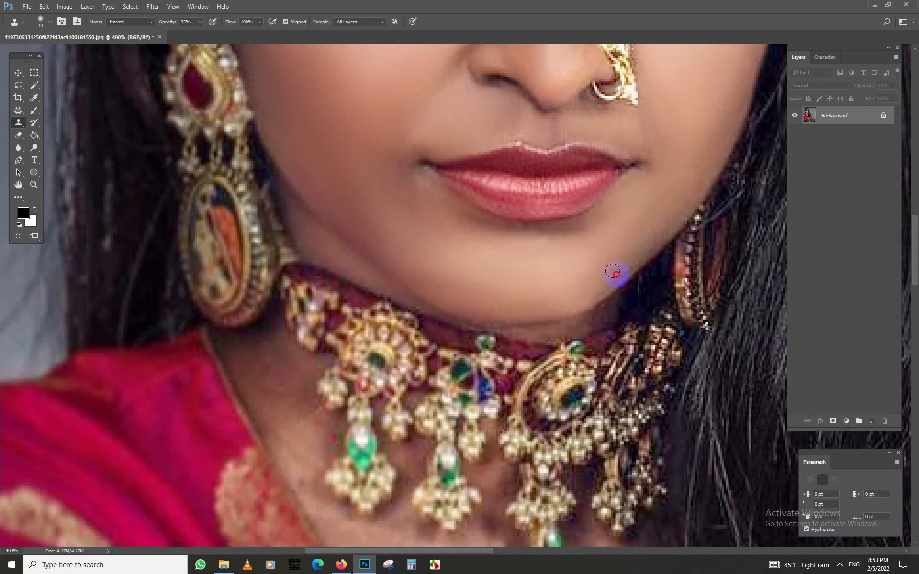
pyautogui.moveTo(663, 221); pyautogui.dragTo(543, 322)
pyautogui.moveTo(630, 111); pyautogui.dragTo(507, 337)
pyautogui.moveTo(532, 125); pyautogui.dragTo(502, 343)
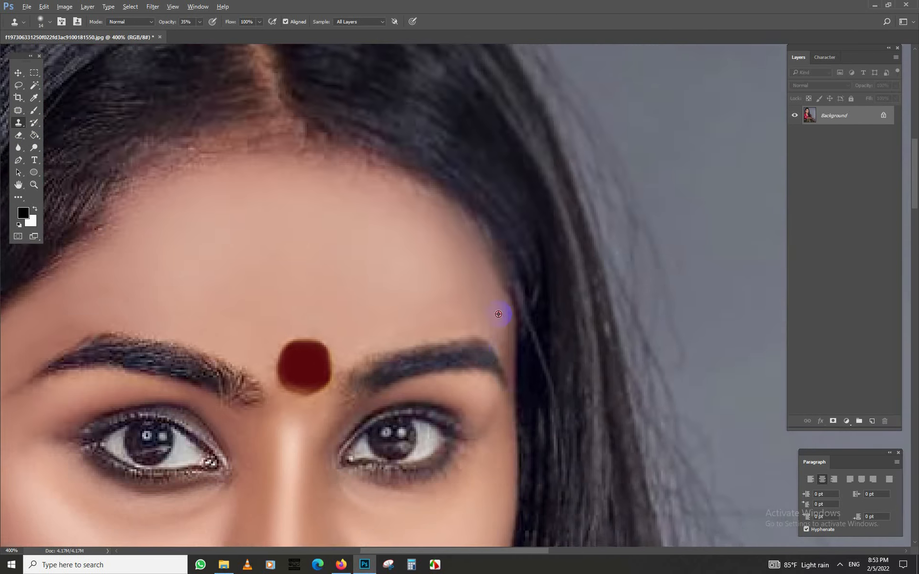
pyautogui.moveTo(232, 239); pyautogui.dragTo(454, 279)
# - Smooth the neck skin between the large earring, the necklace and the blouse with the 14 px Clone Stamp brush
pyautogui.scroll(-12, 293, 176)
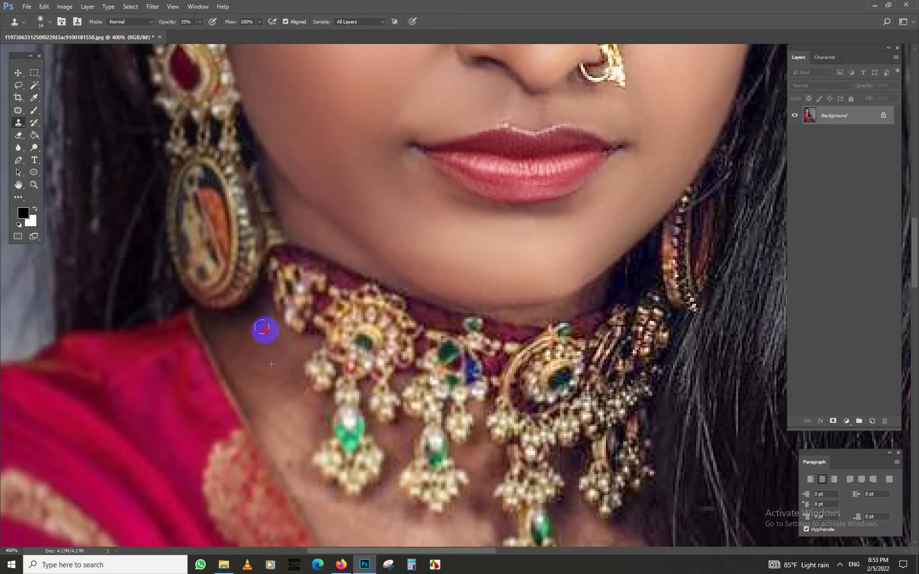
pyautogui.moveTo(265, 330); pyautogui.dragTo(252, 168)
pyautogui.moveTo(355, 419); pyautogui.dragTo(359, 279)
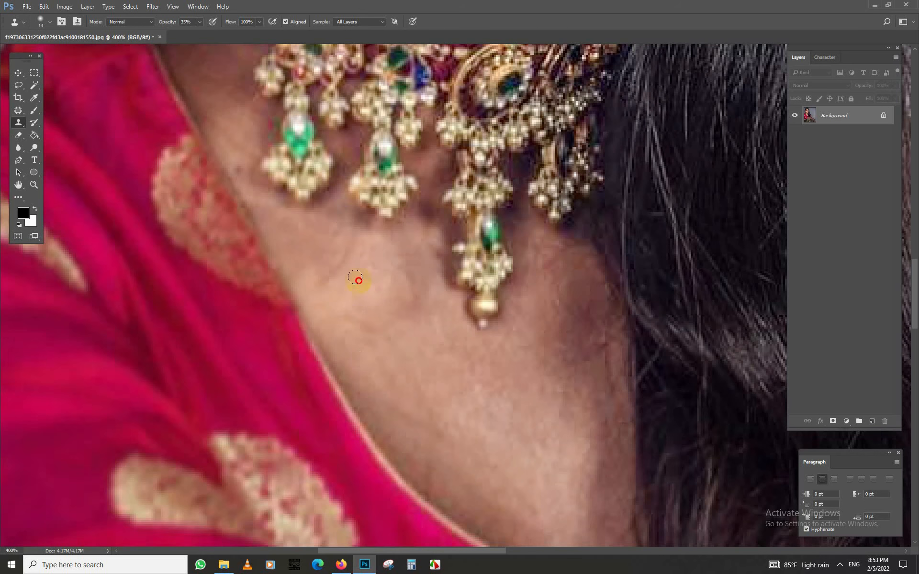
# - Set the Clone Stamp brush to 21 px and smooth the upper chest below the necklace and along the blouse neckline
pyautogui.rightClick(369, 306)
pyautogui.write('21')
pyautogui.press('Return')
pyautogui.click(431, 175)
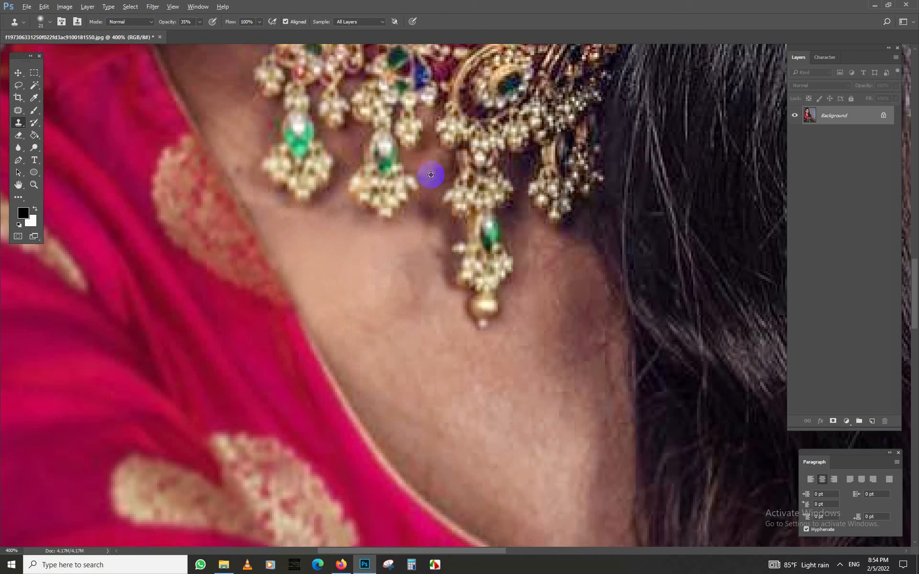
pyautogui.click(316, 209)
pyautogui.moveTo(358, 363); pyautogui.dragTo(383, 431)
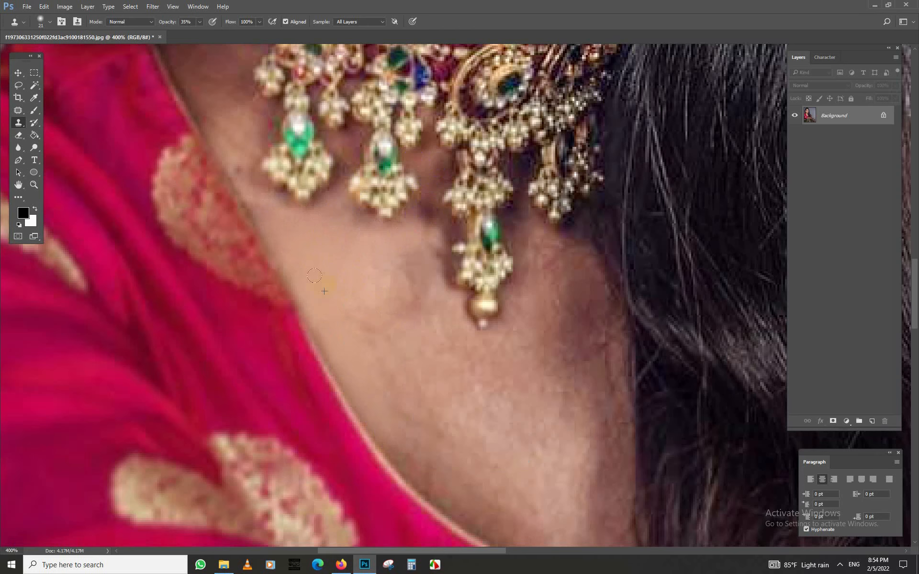
# - Set the Clone Stamp brush to 36 px and smooth the middle and lower chest skin down to the neckline
pyautogui.rightClick(406, 281)
pyautogui.write('36')
pyautogui.press('Return')
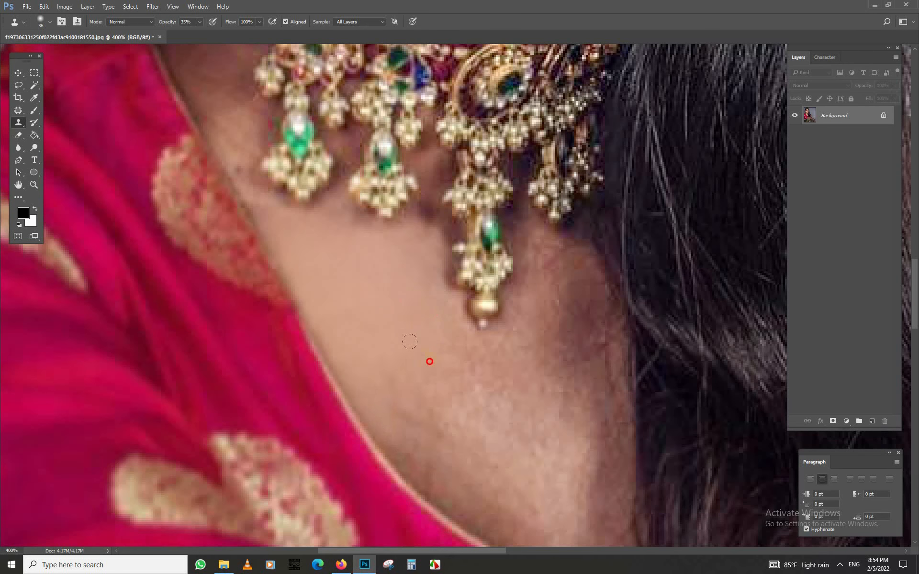
pyautogui.moveTo(440, 447); pyautogui.dragTo(453, 469)
pyautogui.scroll(-3, 364, 258)
pyautogui.hscroll(2, 363, 259)
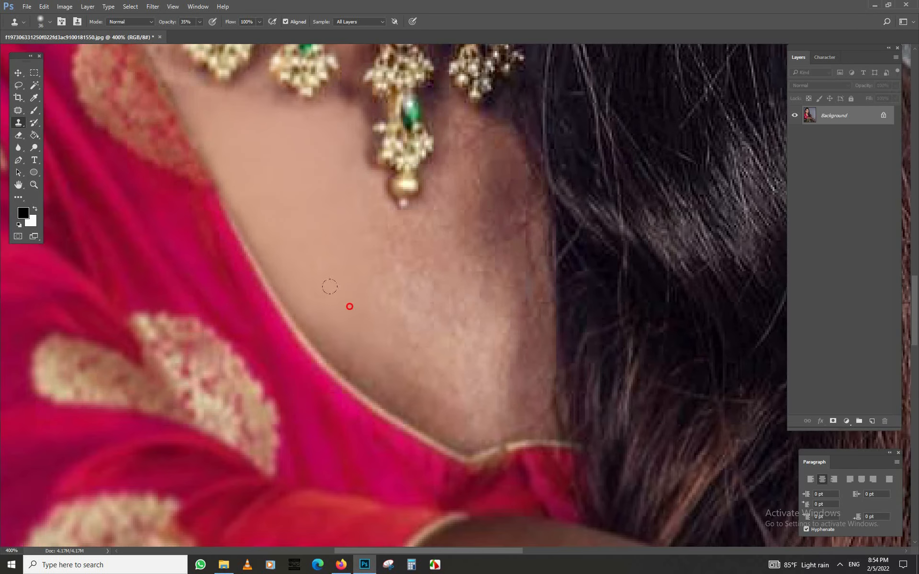
pyautogui.keyDown('alt'); pyautogui.click(369, 295); pyautogui.keyUp('alt')
pyautogui.moveTo(381, 288)
pyautogui.mouseDown()
pyautogui.moveTo(458, 233)
pyautogui.moveTo(383, 254)
pyautogui.mouseUp()
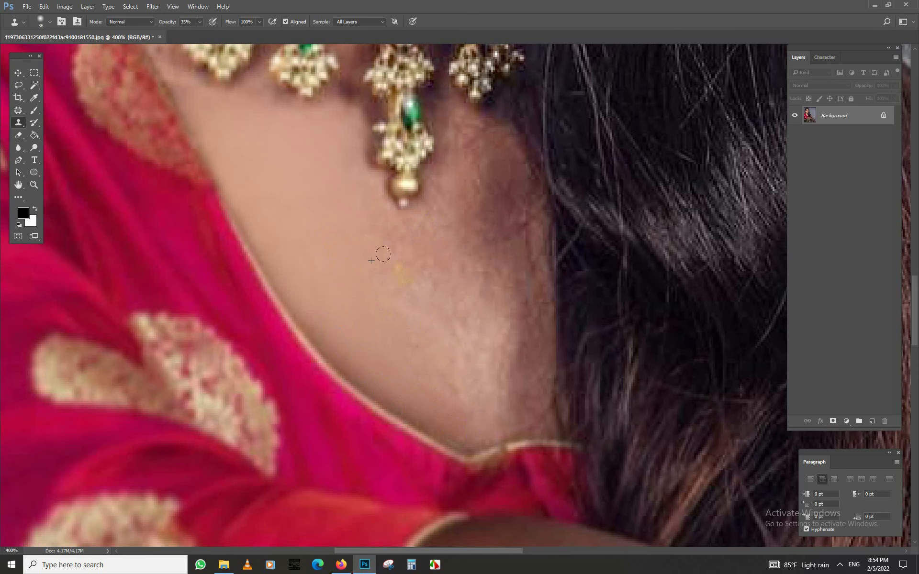
pyautogui.moveTo(442, 372)
pyautogui.mouseDown()
pyautogui.moveTo(497, 259)
pyautogui.moveTo(527, 429)
pyautogui.mouseUp()
# - Set the Clone Stamp brush to 15 px and clean up the chest skin along the blouse neckline edge
pyautogui.scroll(-2, 459, 406)
pyautogui.scroll(-2, 485, 385)
pyautogui.scroll(4, 375, 318)
pyautogui.rightClick(419, 404)
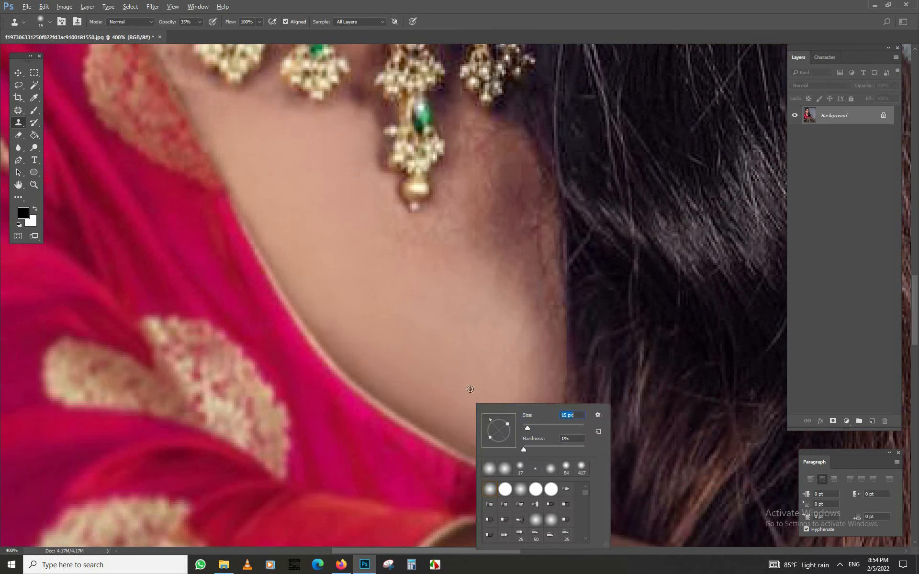
pyautogui.press('Return')
pyautogui.moveTo(341, 326); pyautogui.dragTo(381, 399)
# - Enlarge the Clone Stamp brush to 56 px and smooth the dark, uneven chest skin between the pendant and the hair
pyautogui.rightClick(467, 364)
pyautogui.click(528, 384)
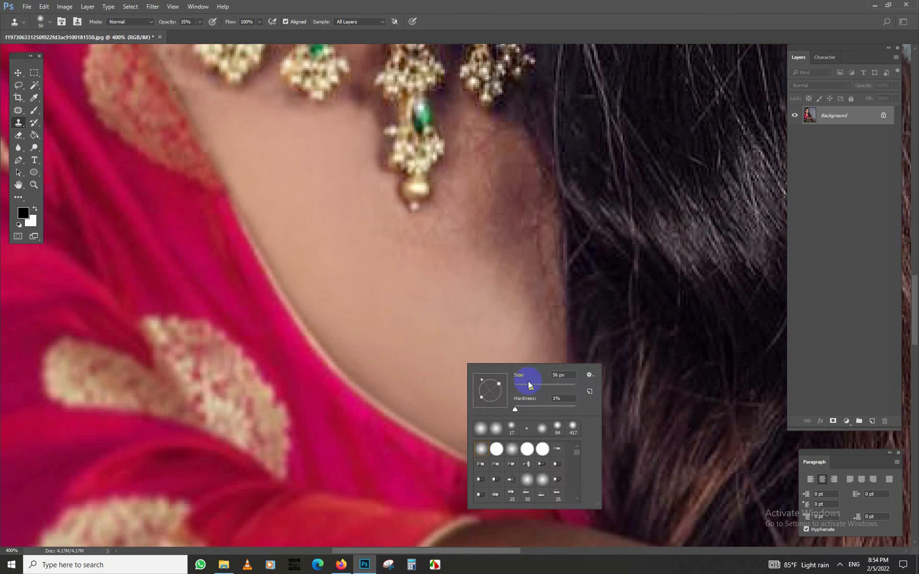
pyautogui.press('Return')
pyautogui.moveTo(522, 225)
pyautogui.mouseDown()
pyautogui.moveTo(511, 398)
pyautogui.moveTo(545, 394)
pyautogui.moveTo(557, 378)
pyautogui.moveTo(507, 201)
pyautogui.moveTo(507, 143)
pyautogui.moveTo(498, 258)
pyautogui.moveTo(467, 238)
pyautogui.moveTo(490, 208)
pyautogui.mouseUp()
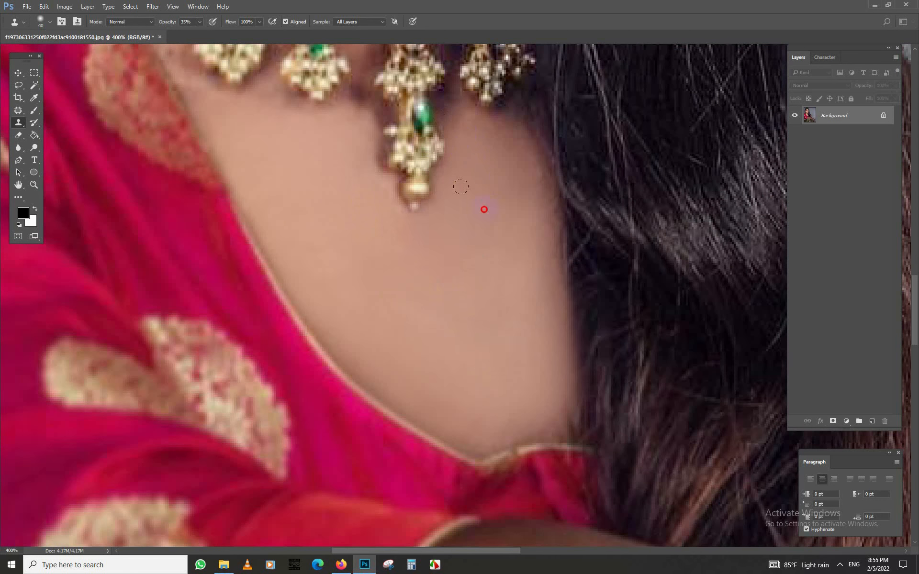
# - Paint a faint black shadow down the center of the chest with an enlarged soft Brush at 8% opacity
pyautogui.scroll(-3, 415, 306)
pyautogui.scroll(1, 424, 348)
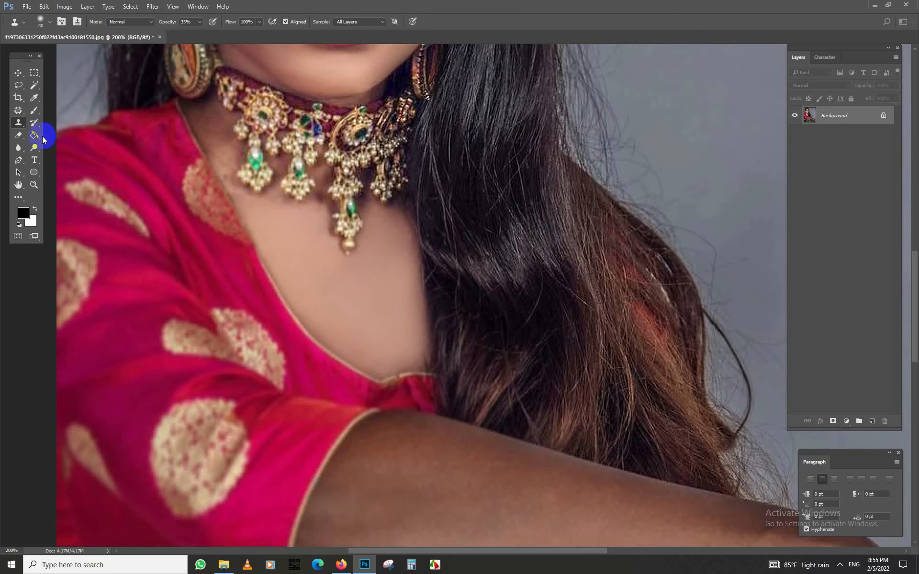
pyautogui.click(33, 110)
pyautogui.click(401, 360)
pyautogui.moveTo(383, 325); pyautogui.dragTo(361, 291)
pyautogui.hotkey('ctrl', 'z')
pyautogui.click(199, 22)
pyautogui.click(188, 33)
pyautogui.rightClick(402, 364)
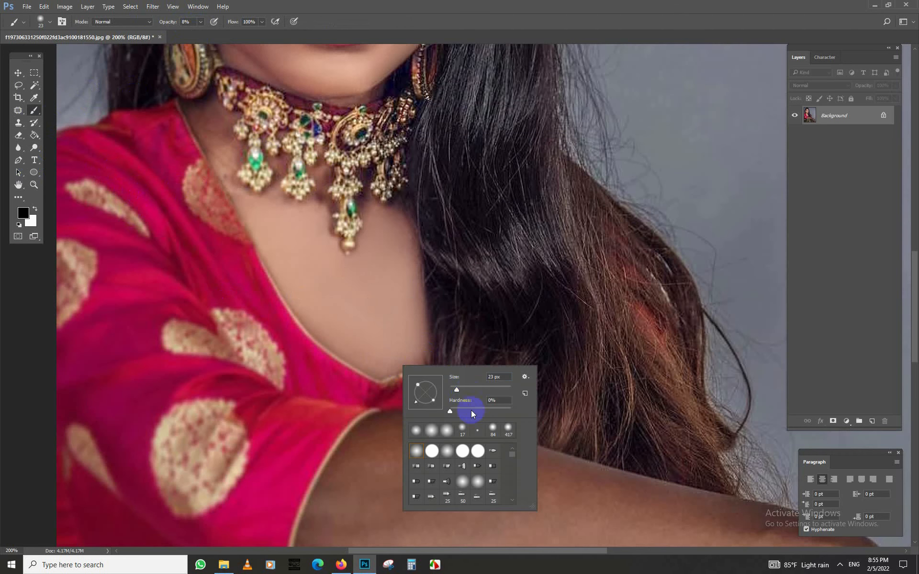
pyautogui.click(475, 390)
pyautogui.click(400, 352)
# - Blend the painted chest shadow into the surrounding skin with the Clone Stamp
pyautogui.press('s')
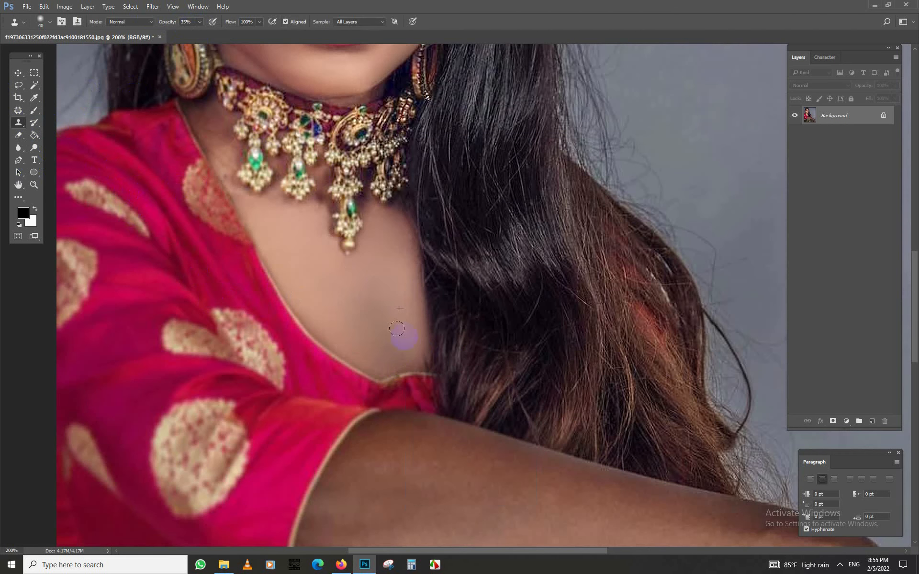
pyautogui.click(350, 343)
pyautogui.click(392, 310)
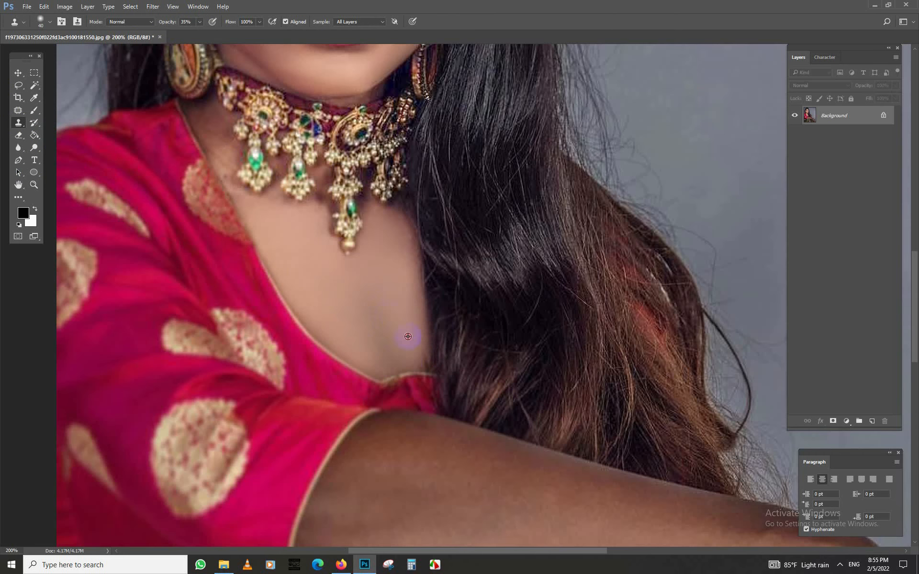
# - Select the neck and chest area with a rectangular marquee and copy it to a new layer
pyautogui.scroll(-3, 353, 313)
pyautogui.scroll(2, 415, 327)
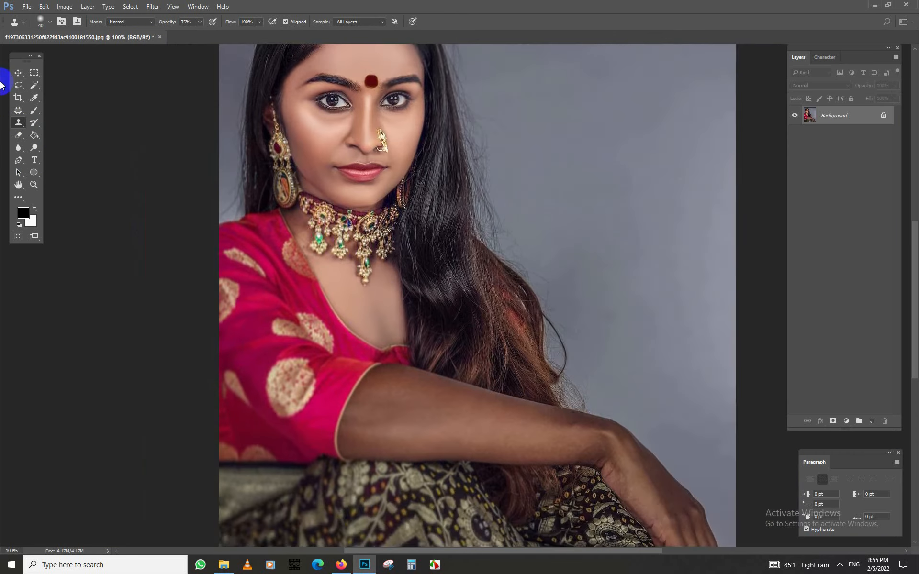
pyautogui.moveTo(339, 262); pyautogui.dragTo(337, 313)
pyautogui.click(33, 72)
pyautogui.moveTo(279, 248); pyautogui.dragTo(446, 422)
pyautogui.rightClick(376, 350)
pyautogui.click(407, 426)
# - Shift the chest layer's color balance slightly toward yellow and brighten its midtones slightly with Curves
pyautogui.hotkey('ctrl', 'b')
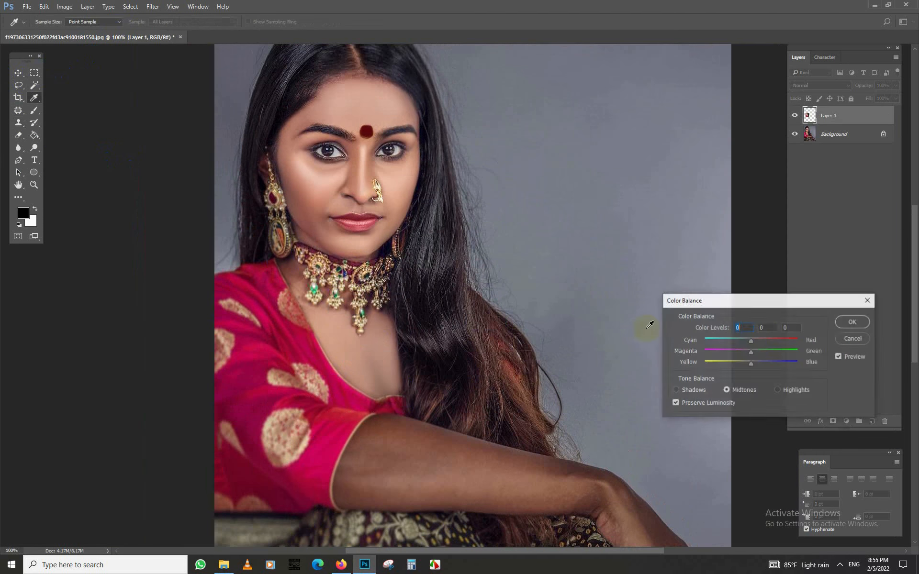
pyautogui.moveTo(751, 364); pyautogui.dragTo(744, 364)
pyautogui.click(853, 321)
pyautogui.hotkey('ctrl', 'm')
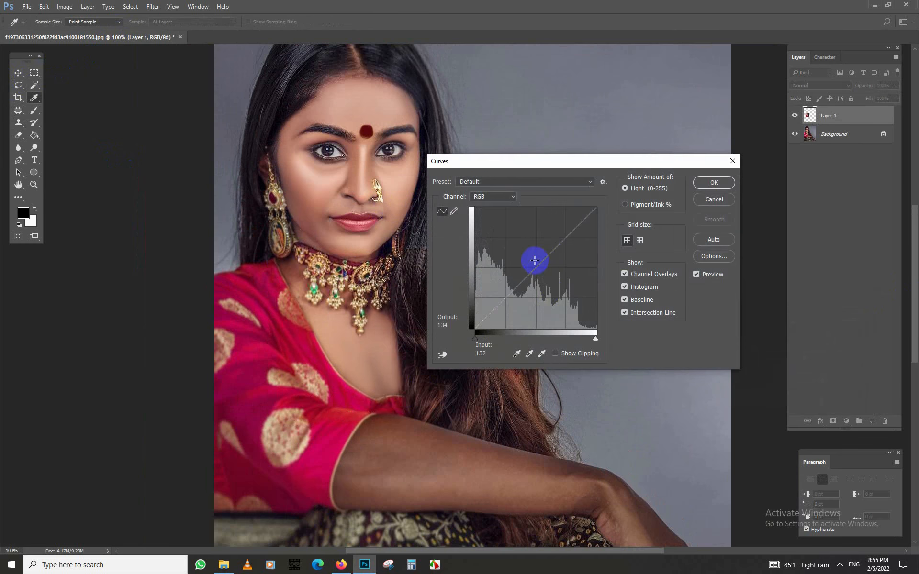
pyautogui.moveTo(534, 264); pyautogui.dragTo(530, 257)
pyautogui.press('Return')
# - Erase the excess areas around the skin on the chest layer and merge it down into the background
pyautogui.click(19, 135)
pyautogui.rightClick(321, 276)
pyautogui.click(418, 299)
pyautogui.moveTo(273, 258)
pyautogui.mouseDown()
pyautogui.moveTo(319, 202)
pyautogui.moveTo(229, 327)
pyautogui.moveTo(242, 119)
pyautogui.mouseUp()
pyautogui.hotkey('ctrl', 'e')
# - Brighten the chest skin below the necklace with a 99 px Dodge brush
pyautogui.hotkey('ctrl', '+')
pyautogui.click(18, 123)
pyautogui.hotkey('ctrl', '+')
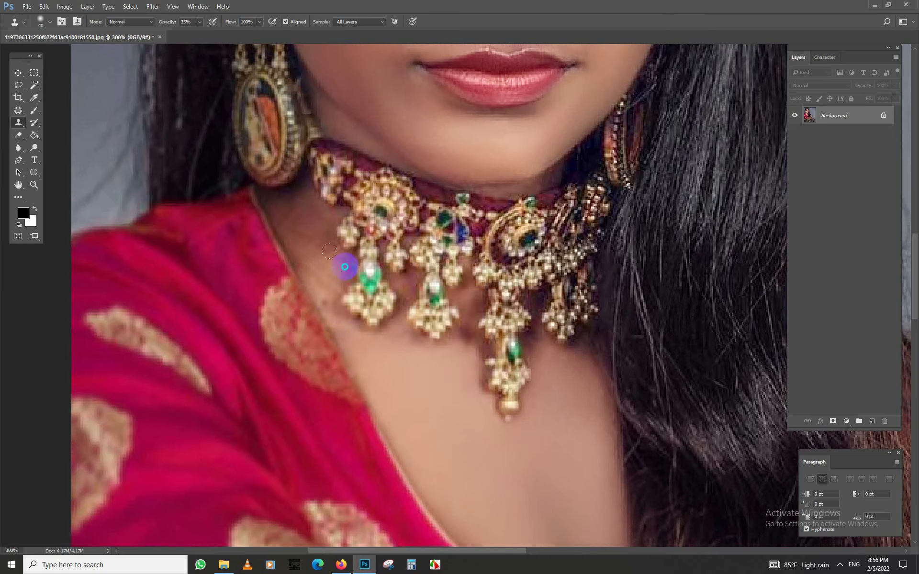
pyautogui.moveTo(326, 305); pyautogui.dragTo(235, 145)
pyautogui.press('o')
pyautogui.rightClick(511, 353)
pyautogui.click(591, 380)
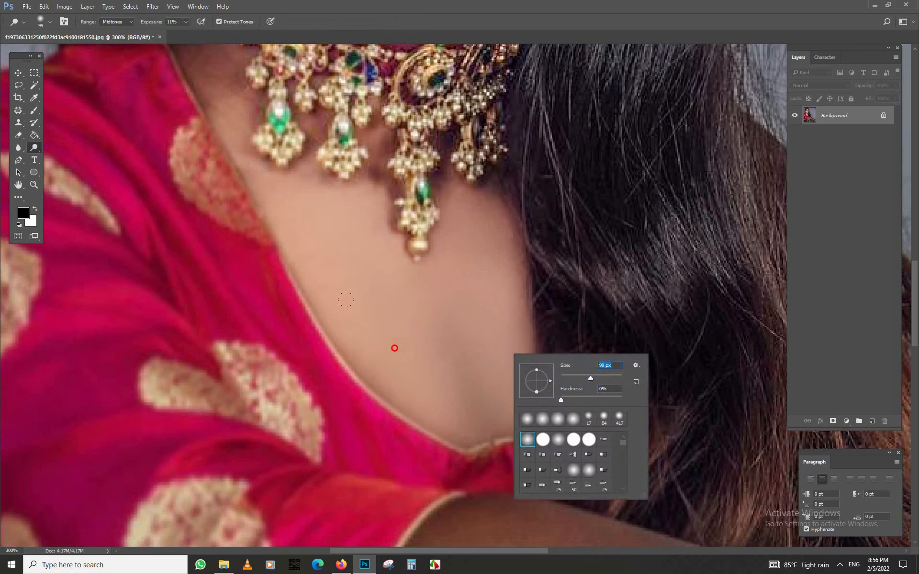
pyautogui.click(394, 349)
pyautogui.moveTo(554, 340)
pyautogui.mouseDown()
pyautogui.moveTo(403, 338)
pyautogui.moveTo(450, 409)
pyautogui.mouseUp()
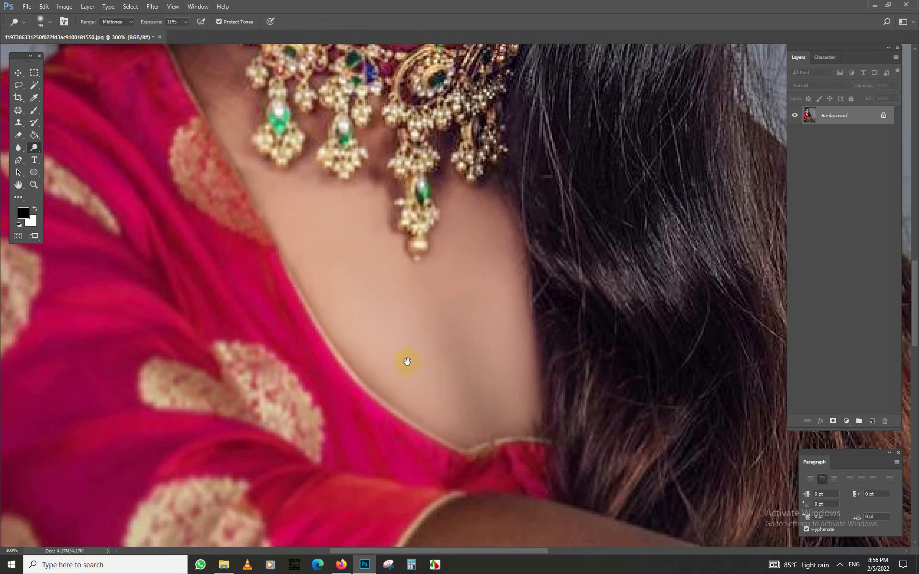
# - Smooth the neck skin beside the earring, between the necklace pendants and under the chin with a 28 px Clone Stamp
pyautogui.scroll(-3, 450, 414)
pyautogui.scroll(3, 360, 274)
pyautogui.press('s')
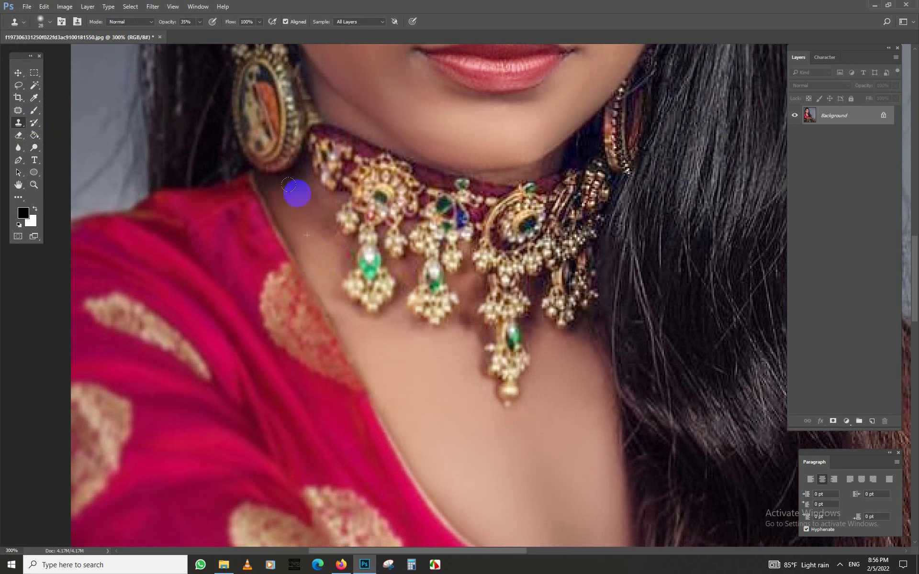
pyautogui.click(300, 191)
pyautogui.click(347, 118)
pyautogui.click(324, 90)
pyautogui.click(471, 290)
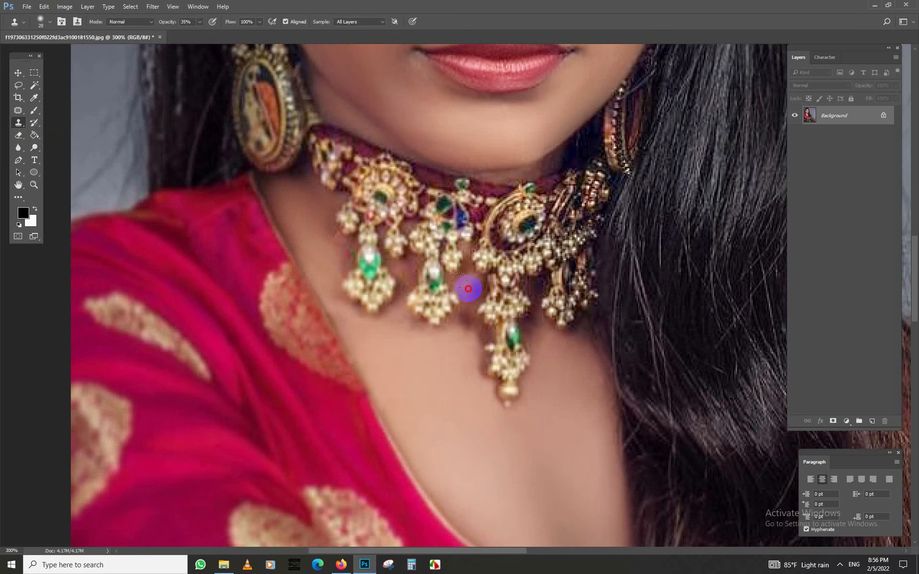
pyautogui.click(552, 160)
pyautogui.click(502, 175)
pyautogui.click(554, 184)
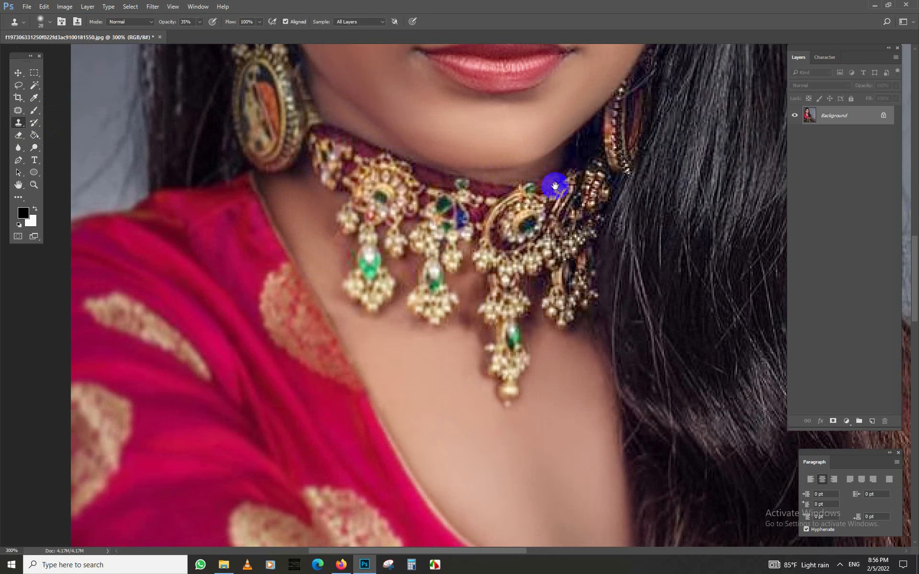
# - Select the forearm and hand area with a rectangular marquee and copy it to a new layer
pyautogui.scroll(-5, 527, 268)
pyautogui.scroll(2, 438, 332)
pyautogui.moveTo(421, 359); pyautogui.dragTo(391, 255)
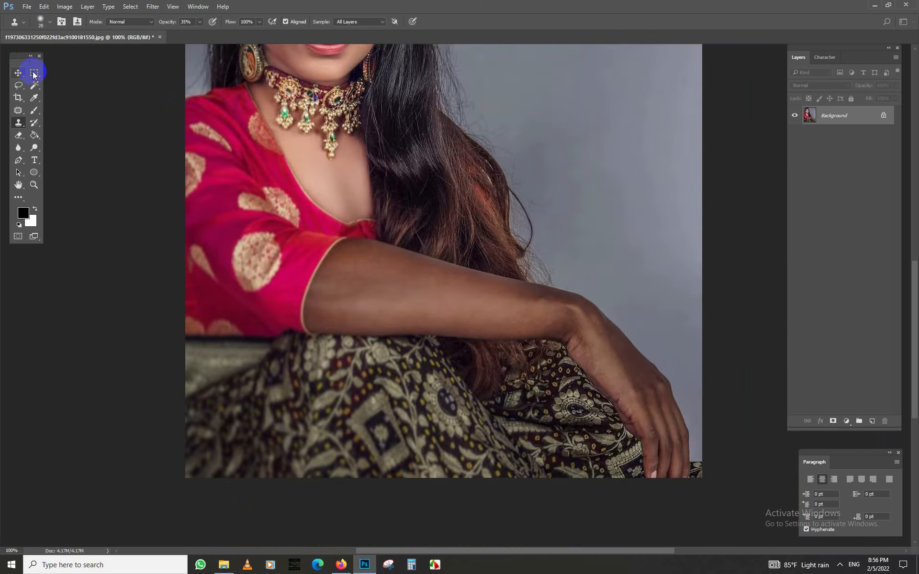
pyautogui.click(34, 73)
pyautogui.scroll(-2, 415, 251)
pyautogui.scroll(1, 417, 335)
pyautogui.moveTo(349, 329); pyautogui.dragTo(647, 510)
pyautogui.rightClick(611, 401)
pyautogui.click(565, 298)
# - Brighten the arm layer with Levels and set its yellow-blue color balance to -9
pyautogui.hotkey('ctrl', 'l')
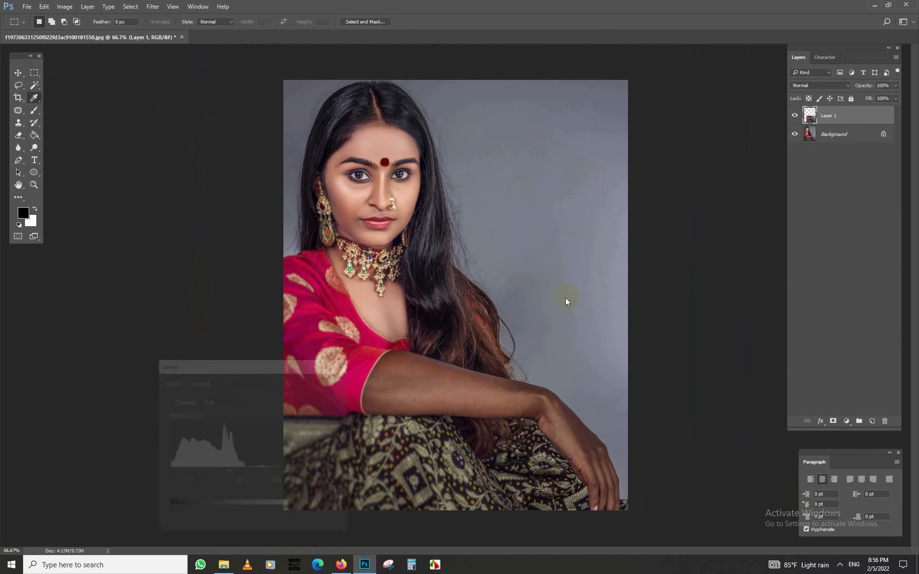
pyautogui.moveTo(289, 472); pyautogui.dragTo(209, 471)
pyautogui.press('Return')
pyautogui.hotkey('ctrl', 'b')
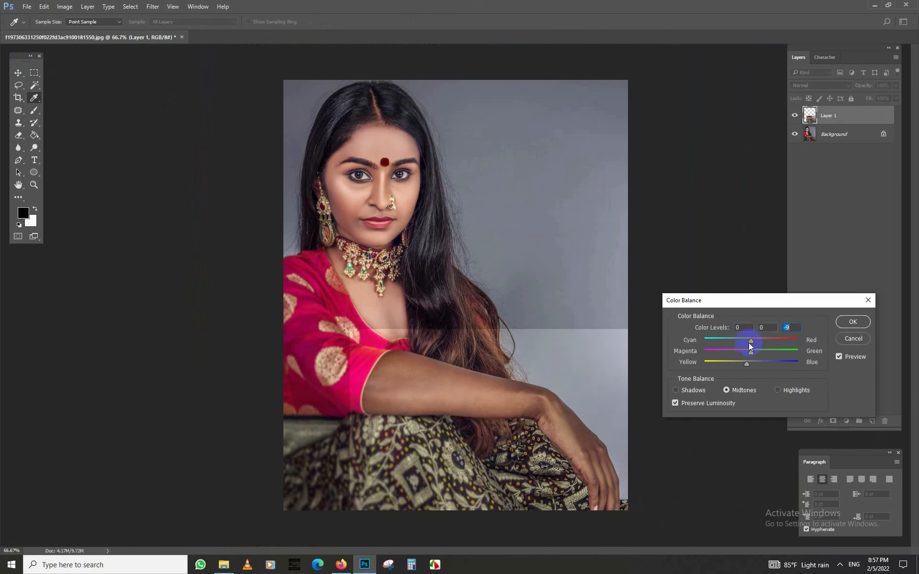
pyautogui.click(837, 321)
# - Brighten the arm layer further with a second Levels adjustment and a slight upward Curves adjustment
pyautogui.hotkey('ctrl', 'l')
pyautogui.moveTo(290, 472); pyautogui.dragTo(275, 450)
pyautogui.press('Return')
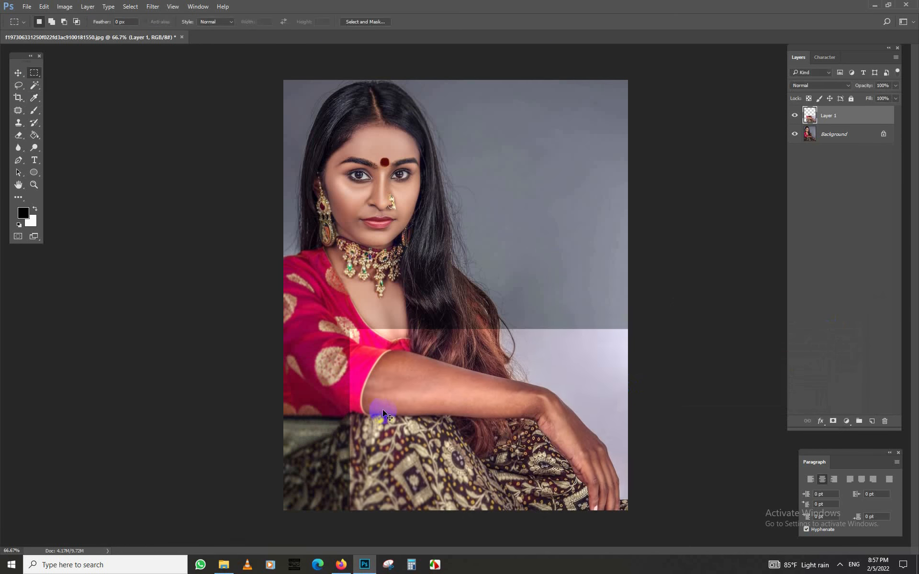
pyautogui.hotkey('ctrl', 'm')
pyautogui.moveTo(543, 261); pyautogui.dragTo(542, 254)
pyautogui.press('Return')
# - Erase the brightened hair and gray backdrop above the forearm and hand on the arm layer
pyautogui.click(18, 135)
pyautogui.rightClick(353, 314)
pyautogui.press('Return')
pyautogui.moveTo(359, 335)
pyautogui.mouseDown()
pyautogui.moveTo(359, 371)
pyautogui.moveTo(360, 362)
pyautogui.moveTo(426, 343)
pyautogui.moveTo(554, 335)
pyautogui.moveTo(585, 359)
pyautogui.mouseUp()
pyautogui.rightClick(554, 339)
pyautogui.moveTo(517, 338)
pyautogui.mouseDown()
pyautogui.moveTo(589, 349)
pyautogui.moveTo(617, 421)
pyautogui.mouseUp()
# - Erase the brightened patterned skirt below the forearm and beside the hand on the arm layer
pyautogui.moveTo(379, 462)
pyautogui.mouseDown()
pyautogui.moveTo(465, 497)
pyautogui.moveTo(445, 467)
pyautogui.mouseUp()
pyautogui.rightClick(446, 466)
pyautogui.click(512, 433)
pyautogui.moveTo(373, 433)
pyautogui.mouseDown()
pyautogui.moveTo(517, 430)
pyautogui.moveTo(574, 494)
pyautogui.mouseUp()
pyautogui.rightClick(481, 467)
pyautogui.click(546, 436)
pyautogui.moveTo(429, 455)
pyautogui.mouseDown()
pyautogui.moveTo(540, 482)
pyautogui.moveTo(545, 470)
pyautogui.moveTo(626, 456)
pyautogui.moveTo(574, 392)
pyautogui.mouseUp()
# - Clean the outline of the forearm, wrist and hand on the arm layer with smaller Eraser brushes
pyautogui.scroll(2, 507, 380)
pyautogui.rightClick(503, 378)
pyautogui.click(531, 397)
pyautogui.moveTo(312, 304)
pyautogui.mouseDown()
pyautogui.moveTo(179, 276)
pyautogui.moveTo(316, 302)
pyautogui.mouseUp()
pyautogui.moveTo(543, 371)
pyautogui.mouseDown()
pyautogui.moveTo(322, 242)
pyautogui.moveTo(441, 183)
pyautogui.moveTo(622, 147)
pyautogui.moveTo(516, 368)
pyautogui.moveTo(583, 451)
pyautogui.moveTo(598, 412)
pyautogui.moveTo(523, 222)
pyautogui.moveTo(542, 359)
pyautogui.mouseUp()
pyautogui.rightClick(535, 352)
pyautogui.moveTo(495, 242)
pyautogui.mouseDown()
pyautogui.moveTo(538, 369)
pyautogui.moveTo(535, 399)
pyautogui.mouseUp()
pyautogui.moveTo(504, 265); pyautogui.dragTo(509, 269)
pyautogui.moveTo(504, 229); pyautogui.dragTo(582, 340)
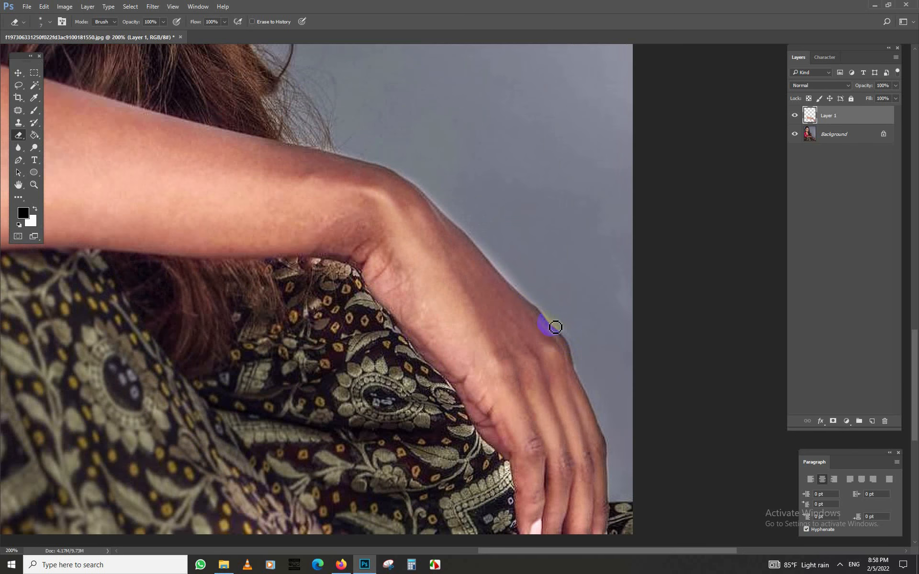
pyautogui.moveTo(541, 311)
pyautogui.mouseDown()
pyautogui.moveTo(410, 186)
pyautogui.moveTo(470, 227)
pyautogui.mouseUp()
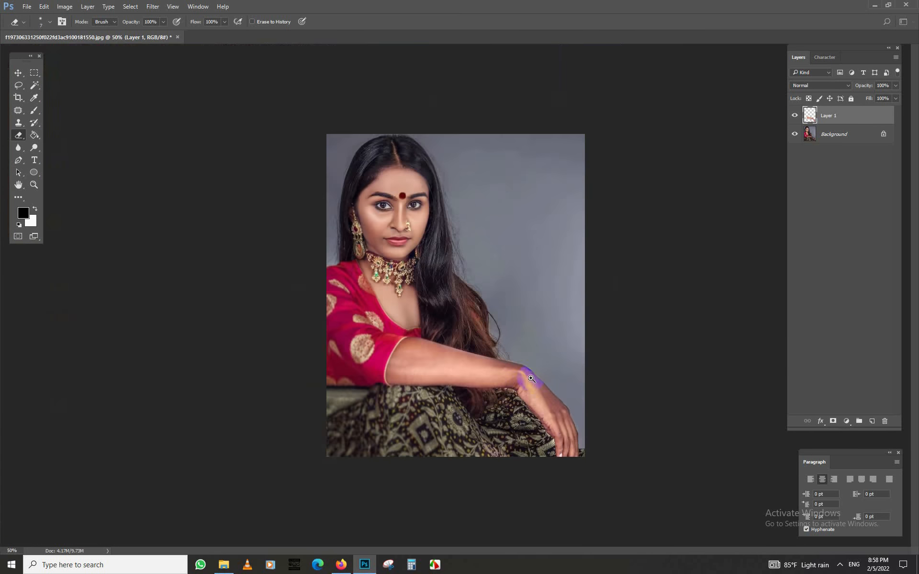
# - Smooth the blotchy skin on the forearm below the sleeve with the Clone Stamp at 35% opacity
pyautogui.scroll(5, 565, 386)
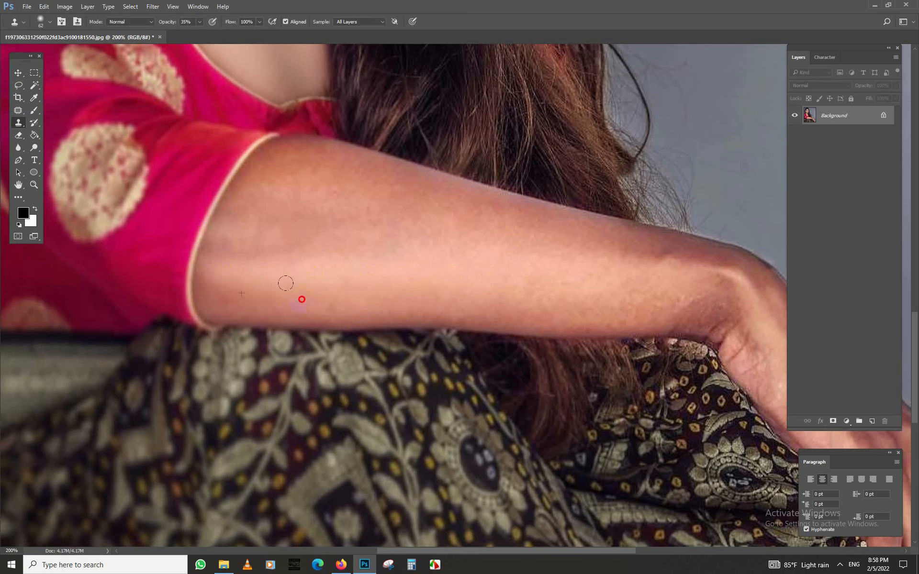
pyautogui.moveTo(264, 306); pyautogui.dragTo(231, 301)
pyautogui.keyDown('alt'); pyautogui.click(578, 248); pyautogui.keyUp('alt')
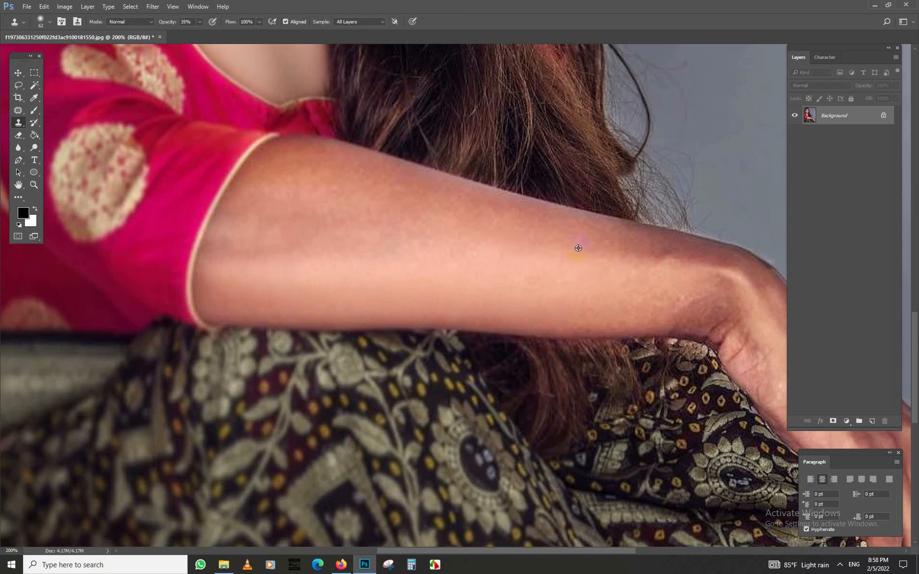
pyautogui.moveTo(338, 245); pyautogui.dragTo(216, 228)
pyautogui.moveTo(302, 149)
pyautogui.mouseDown()
pyautogui.moveTo(267, 190)
pyautogui.moveTo(238, 183)
pyautogui.mouseUp()
pyautogui.click(408, 179)
pyautogui.keyDown('alt'); pyautogui.click(296, 147); pyautogui.keyUp('alt')
# - Smooth the forearm skin near the wrist and along the arm's upper edge with a smaller Clone Stamp brush
pyautogui.moveTo(614, 230)
pyautogui.mouseDown()
pyautogui.moveTo(541, 210)
pyautogui.moveTo(589, 225)
pyautogui.moveTo(549, 215)
pyautogui.mouseUp()
pyautogui.keyDown('alt'); pyautogui.click(407, 185); pyautogui.keyUp('alt')
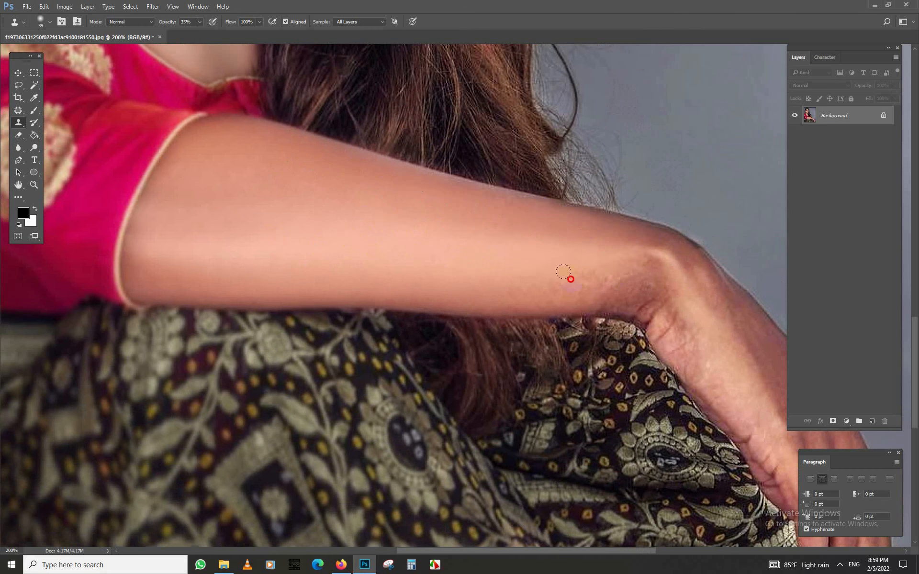
pyautogui.moveTo(550, 282); pyautogui.dragTo(639, 278)
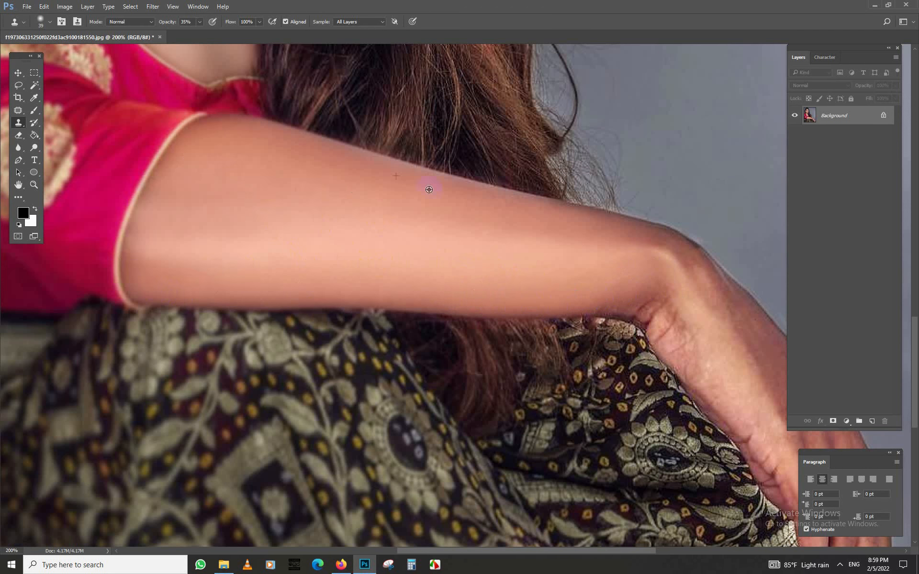
pyautogui.moveTo(429, 189); pyautogui.dragTo(333, 153)
pyautogui.moveTo(202, 123); pyautogui.dragTo(530, 213)
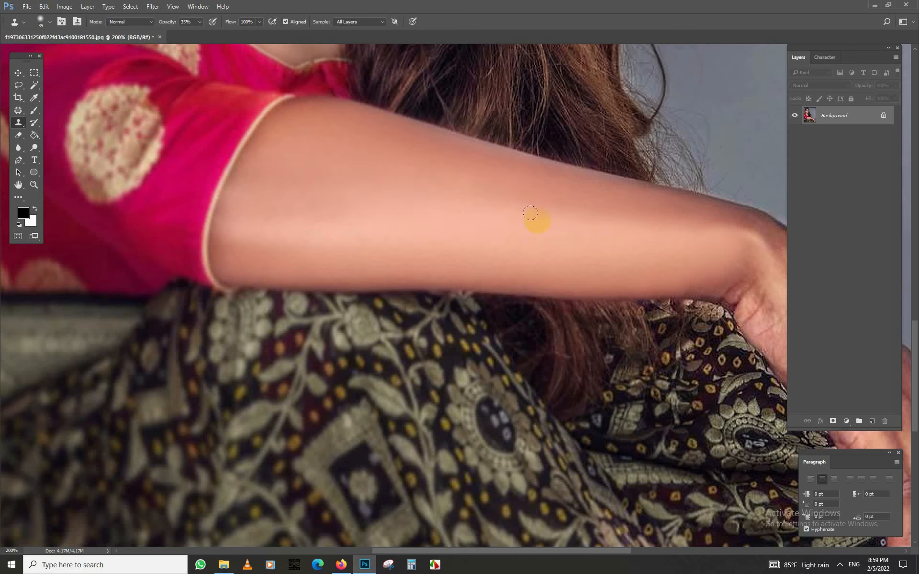
# - Blend the skin from the wrist across the back of the hand with a 23 px Clone Stamp brush
pyautogui.scroll(-3, 296, 149)
pyautogui.scroll(3, 522, 406)
pyautogui.moveTo(523, 406)
pyautogui.mouseDown()
pyautogui.moveTo(400, 257)
pyautogui.moveTo(400, 243)
pyautogui.mouseUp()
pyautogui.scroll(1, 401, 243)
pyautogui.rightClick(443, 308)
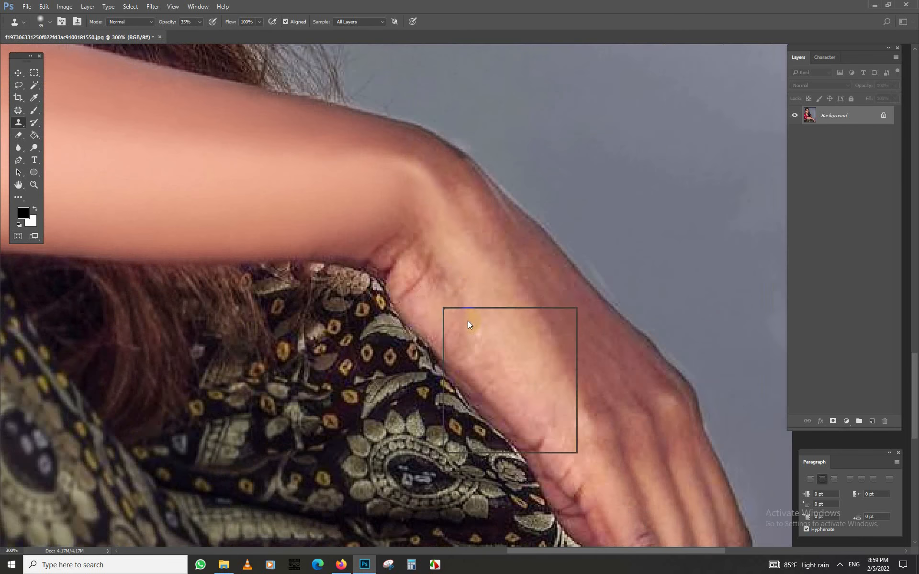
pyautogui.click(467, 322)
pyautogui.click(423, 179)
pyautogui.moveTo(420, 178)
pyautogui.mouseDown()
pyautogui.moveTo(477, 221)
pyautogui.moveTo(326, 129)
pyautogui.moveTo(421, 145)
pyautogui.moveTo(478, 189)
pyautogui.mouseUp()
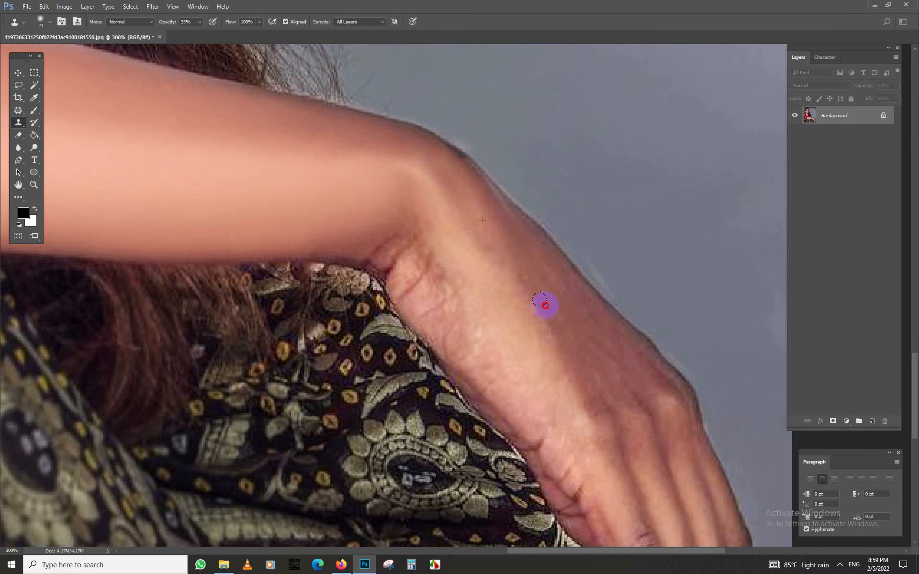
# - Paint a Quick Mask at 8% brush opacity over the shadows on the upper forearm edge, wrist and back of the hand
pyautogui.press('q')
pyautogui.press('b')
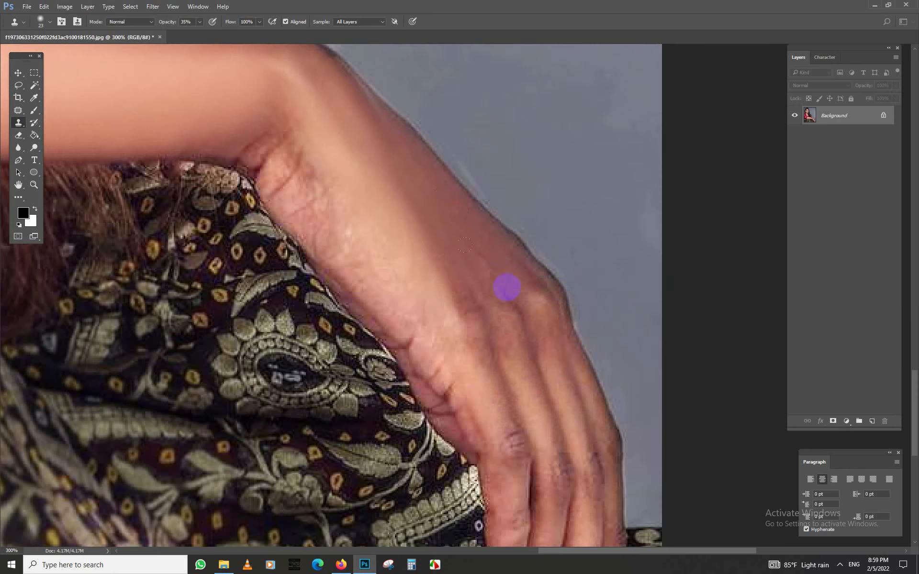
pyautogui.rightClick(505, 283)
pyautogui.press('Escape')
pyautogui.rightClick(538, 248)
pyautogui.moveTo(538, 247); pyautogui.dragTo(536, 248)
pyautogui.press('Return')
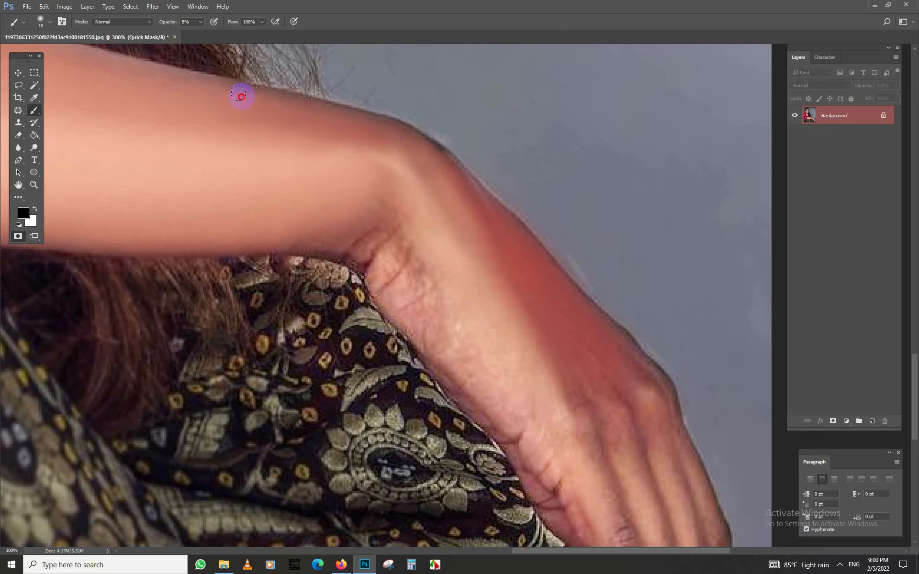
pyautogui.scroll(-2, 550, 168)
pyautogui.scroll(2, 355, 200)
pyautogui.click(452, 326)
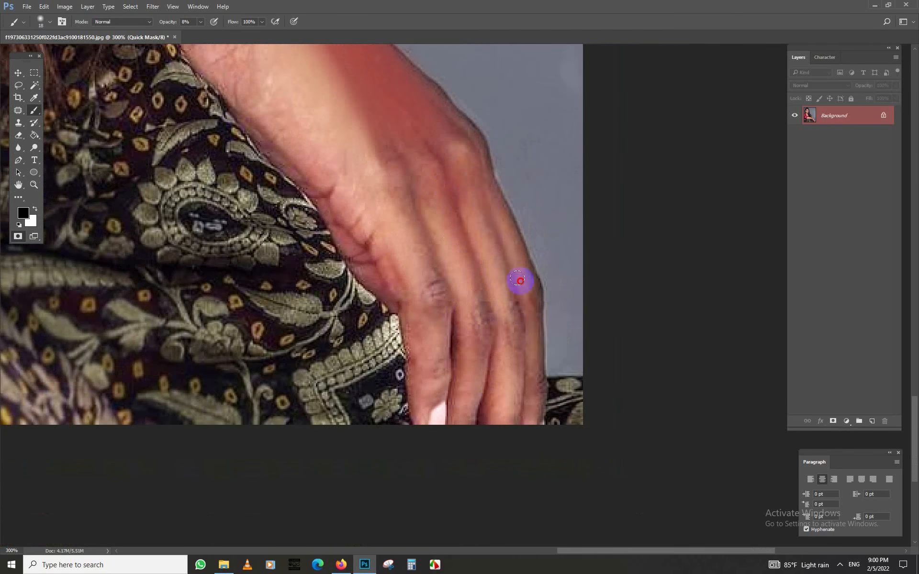
# - Brighten the inverted mask selection with an upward Curves adjustment and set its midtone yellow-blue balance to -7
pyautogui.keyDown('alt'); pyautogui.doubleClick(460, 214); pyautogui.keyUp('alt')
pyautogui.press('q')
pyautogui.click(34, 73)
pyautogui.hotkey('ctrl', 'shift', 'i')
pyautogui.press('Return')
pyautogui.hotkey('ctrl', 'm')
pyautogui.moveTo(544, 259); pyautogui.dragTo(530, 221)
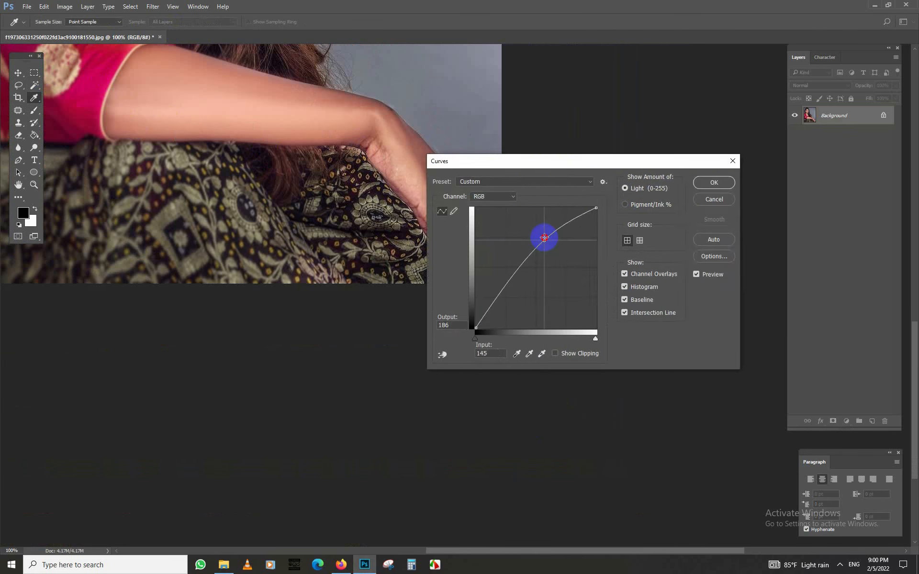
pyautogui.moveTo(530, 160); pyautogui.dragTo(604, 155)
pyautogui.click(788, 177)
pyautogui.hotkey('ctrl', 'b')
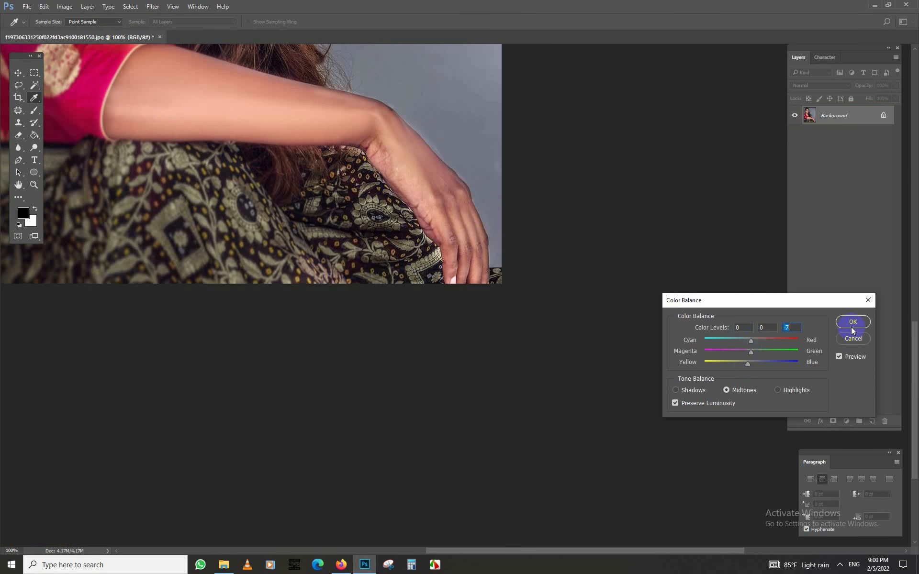
pyautogui.click(851, 326)
# - Smooth the creases on the inner side of the wrist with the Clone Stamp
pyautogui.keyDown('ctrl'); pyautogui.doubleClick(461, 231); pyautogui.keyUp('ctrl')
pyautogui.moveTo(382, 233); pyautogui.dragTo(480, 234)
pyautogui.press('s')
pyautogui.keyDown('alt'); pyautogui.click(352, 189); pyautogui.keyUp('alt')
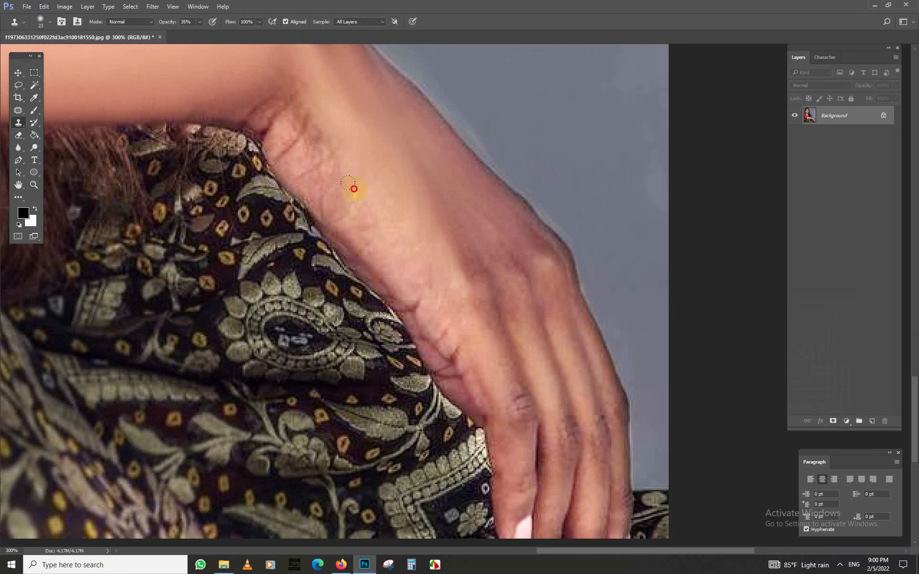
pyautogui.moveTo(323, 143)
pyautogui.mouseDown()
pyautogui.moveTo(294, 85)
pyautogui.moveTo(260, 108)
pyautogui.moveTo(233, 97)
pyautogui.moveTo(287, 77)
pyautogui.moveTo(293, 102)
pyautogui.moveTo(279, 147)
pyautogui.moveTo(252, 109)
pyautogui.mouseUp()
pyautogui.rightClick(369, 166)
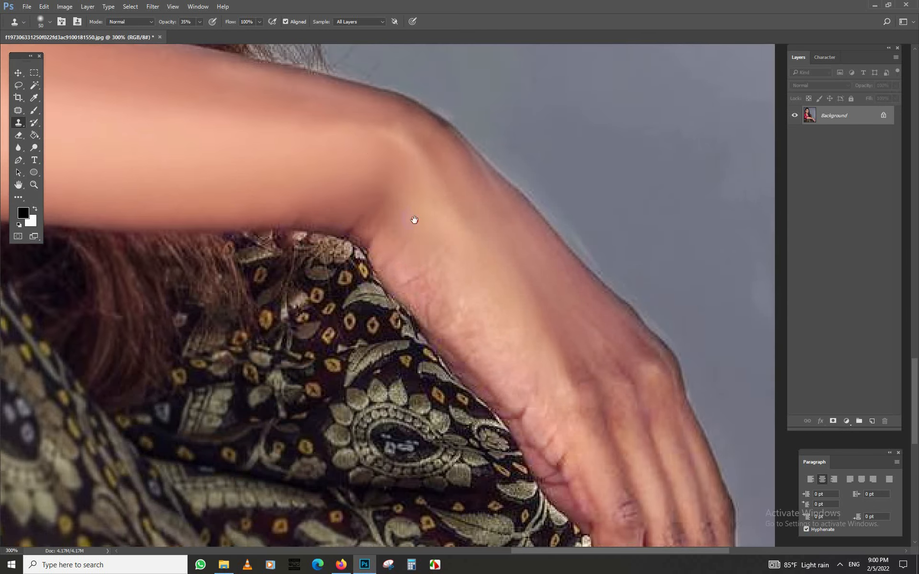
# - Smooth the remaining creases and the skirt-side edge of the hand below the wrist with a 21 px Clone Stamp brush
pyautogui.moveTo(415, 219); pyautogui.dragTo(332, 137)
pyautogui.rightClick(380, 235)
pyautogui.click(426, 261)
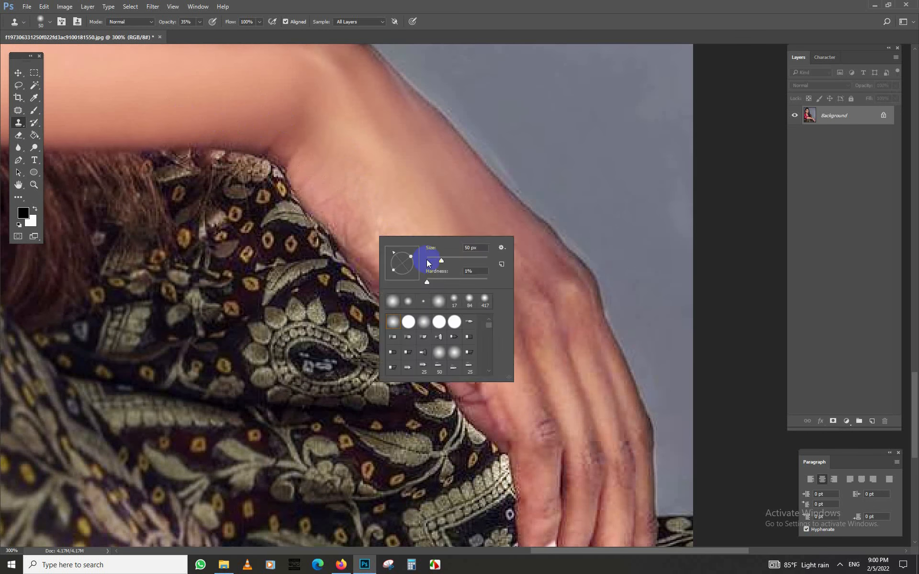
pyautogui.moveTo(321, 210); pyautogui.dragTo(335, 232)
pyautogui.click(371, 268)
pyautogui.keyDown('alt'); pyautogui.click(384, 214); pyautogui.keyUp('alt')
pyautogui.keyDown('alt'); pyautogui.click(414, 254); pyautogui.keyUp('alt')
pyautogui.moveTo(337, 197)
pyautogui.mouseDown()
pyautogui.moveTo(355, 223)
pyautogui.moveTo(339, 243)
pyautogui.mouseUp()
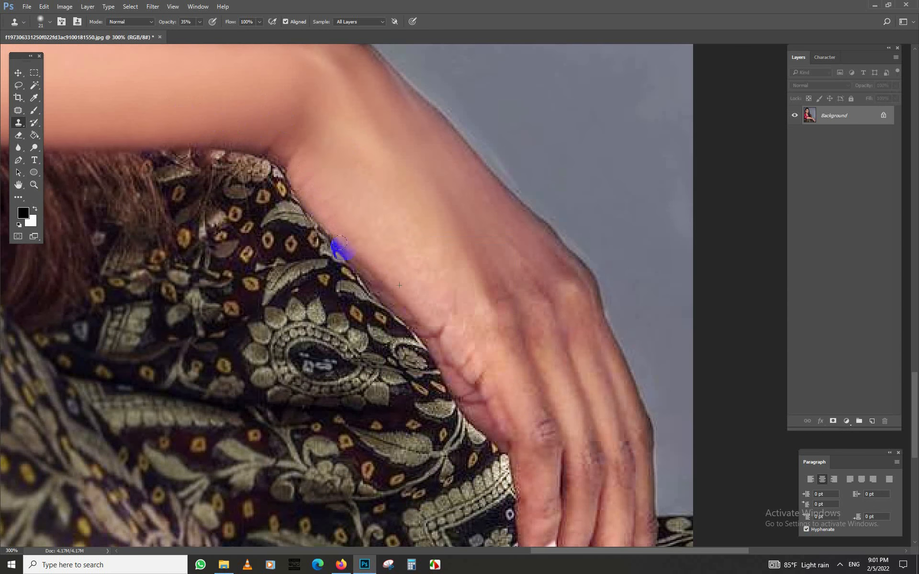
# - Even out the back of the hand and the skin leading to the knuckles with the Clone Stamp
pyautogui.moveTo(466, 220)
pyautogui.mouseDown()
pyautogui.moveTo(430, 150)
pyautogui.moveTo(465, 172)
pyautogui.mouseUp()
pyautogui.keyDown('alt'); pyautogui.click(455, 217); pyautogui.keyUp('alt')
pyautogui.moveTo(565, 272); pyautogui.dragTo(490, 300)
pyautogui.keyDown('alt'); pyautogui.click(372, 286); pyautogui.keyUp('alt')
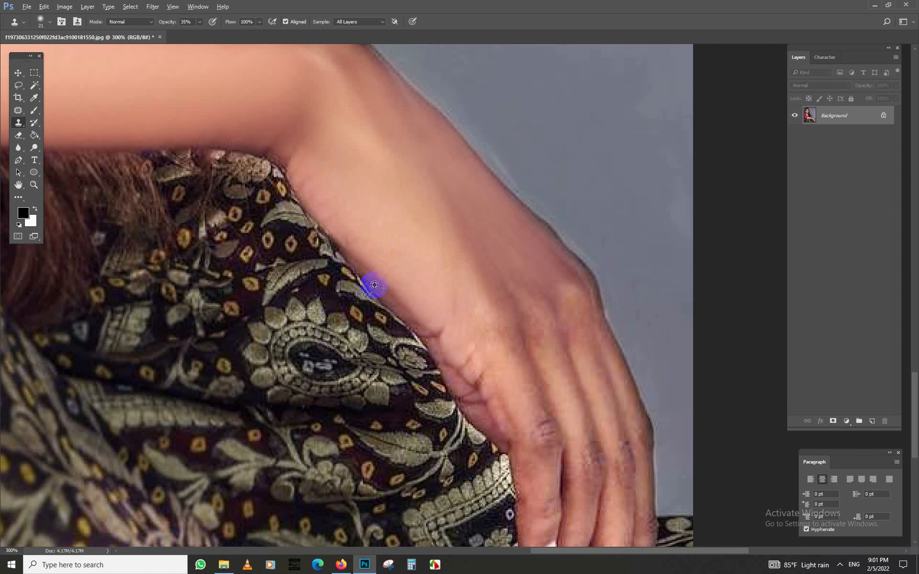
pyautogui.moveTo(443, 381); pyautogui.dragTo(339, 295)
pyautogui.keyDown('alt'); pyautogui.click(428, 231); pyautogui.keyUp('alt')
pyautogui.moveTo(455, 253); pyautogui.dragTo(461, 283)
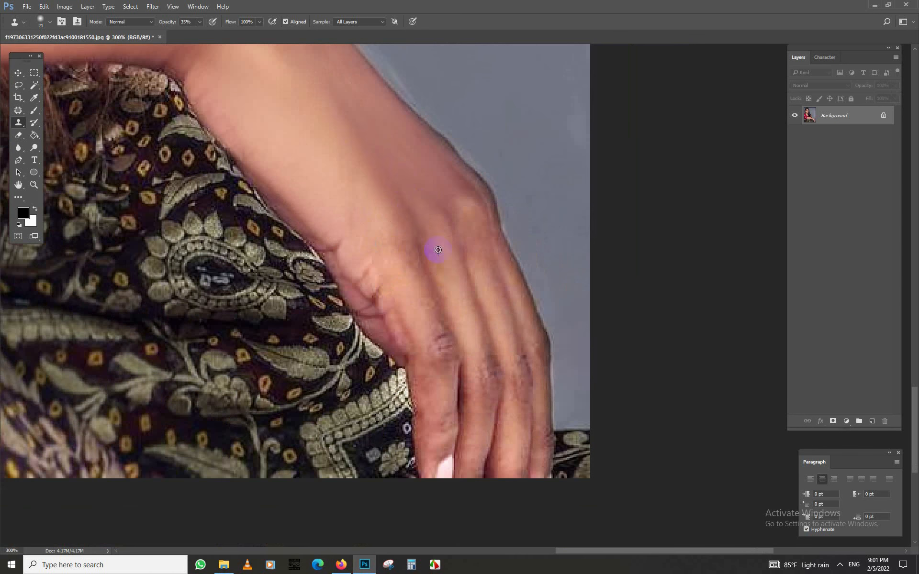
# - Smooth the gaps between the knuckles and the dark joint of the index finger with the Clone Stamp
pyautogui.moveTo(408, 251); pyautogui.dragTo(409, 264)
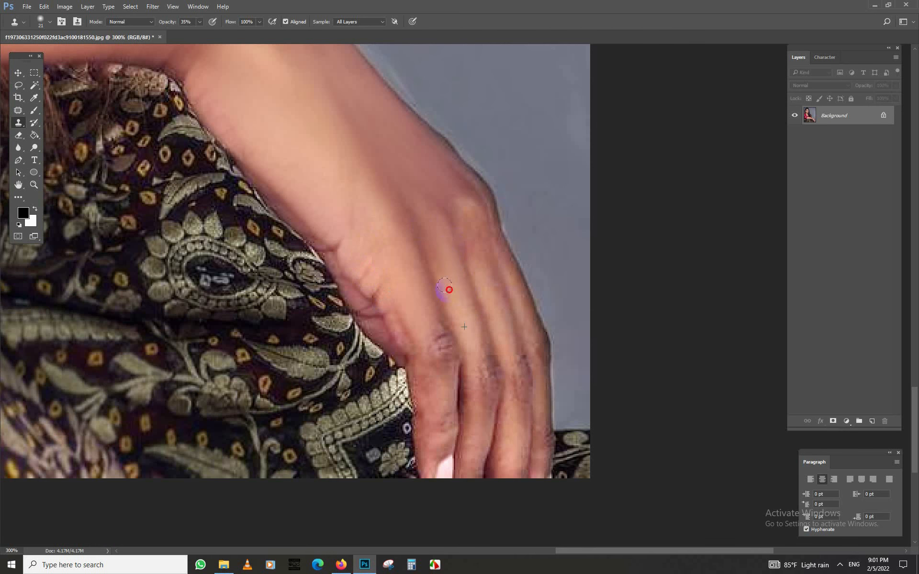
pyautogui.moveTo(445, 364)
pyautogui.mouseDown()
pyautogui.moveTo(438, 277)
pyautogui.moveTo(388, 262)
pyautogui.mouseUp()
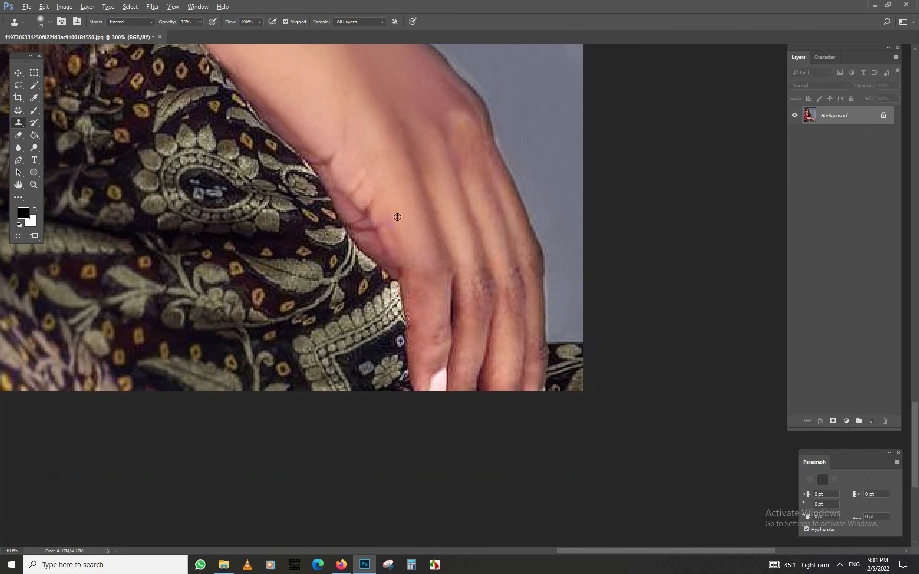
pyautogui.click(387, 152)
pyautogui.click(411, 278)
# - Smooth the dark joints on the middle, ring and little fingers with the Clone Stamp
pyautogui.moveTo(467, 252); pyautogui.dragTo(470, 357)
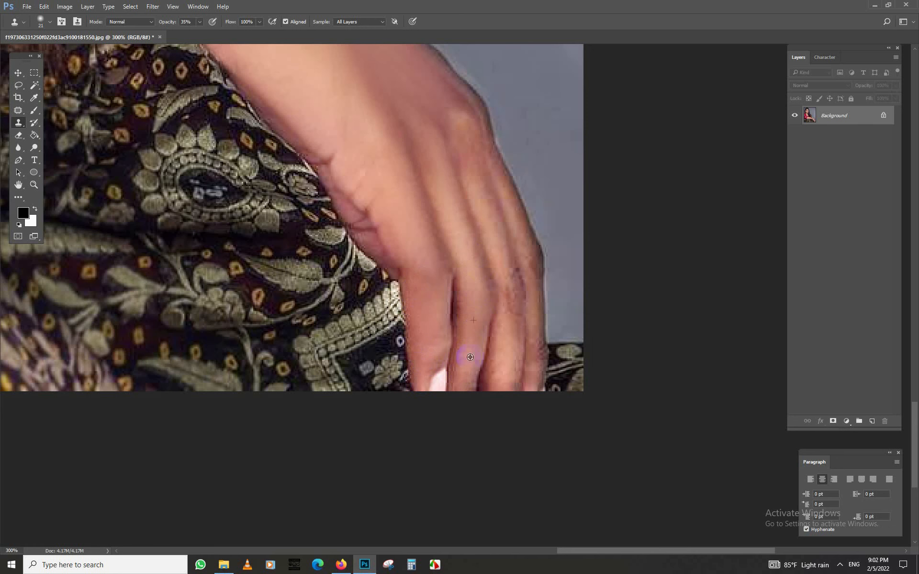
pyautogui.keyDown('alt'); pyautogui.click(437, 103); pyautogui.keyUp('alt')
pyautogui.moveTo(467, 125); pyautogui.dragTo(452, 99)
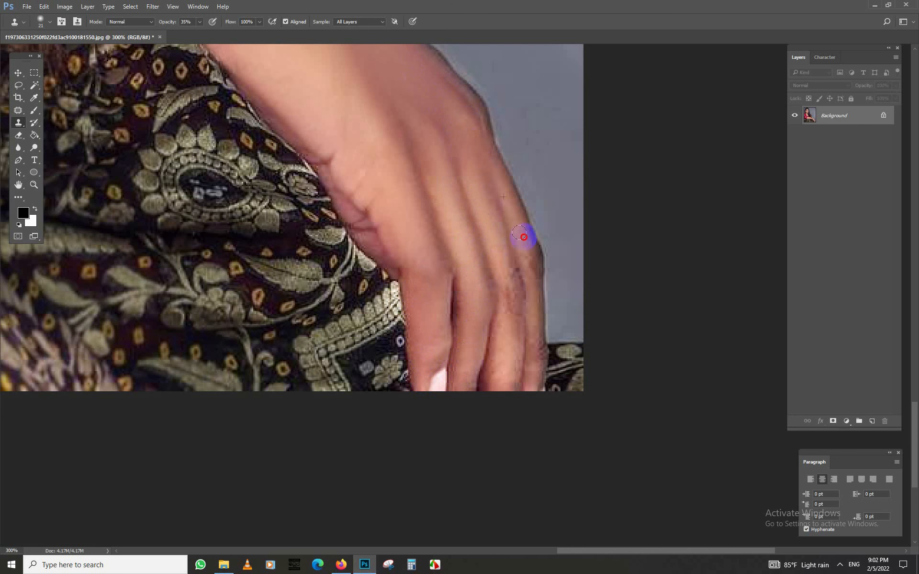
pyautogui.moveTo(503, 332); pyautogui.dragTo(510, 363)
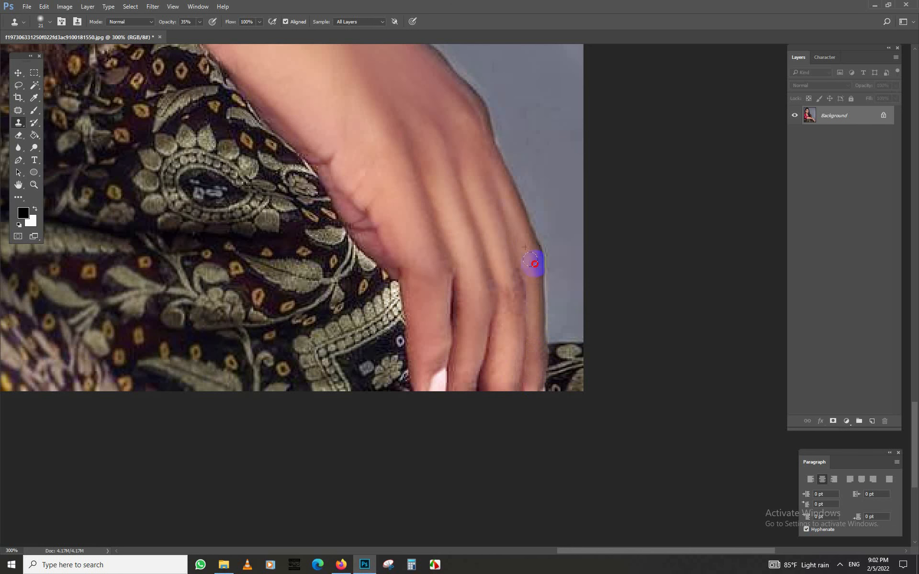
# - Copy a rectangular area around the arm and skirt to a new layer and set its Levels white input to 240
pyautogui.hotkey('ctrl', '0')
pyautogui.press('m')
pyautogui.moveTo(366, 322); pyautogui.dragTo(587, 470)
pyautogui.rightClick(577, 382)
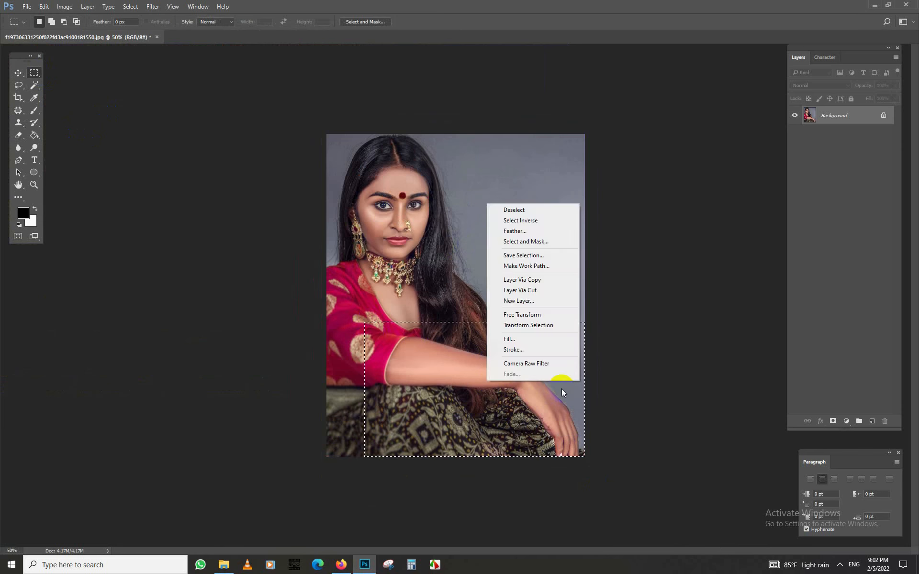
pyautogui.click(535, 280)
pyautogui.hotkey('ctrl', 'l')
pyautogui.moveTo(289, 472); pyautogui.dragTo(282, 472)
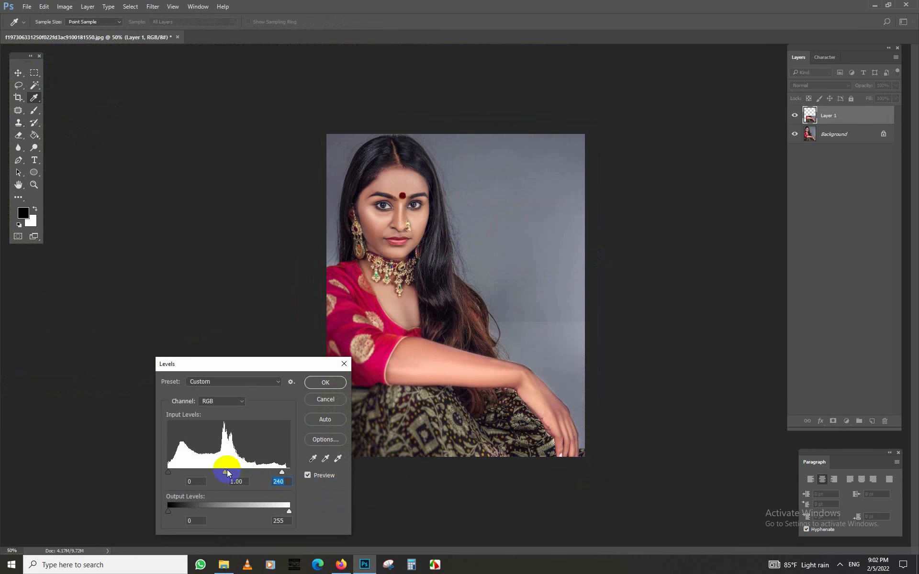
pyautogui.click(325, 383)
# - Apply a midtone Color Balance of -18, +4, -7 to the copied arm layer
pyautogui.hotkey('ctrl', 'b')
pyautogui.moveTo(743, 341); pyautogui.dragTo(748, 364)
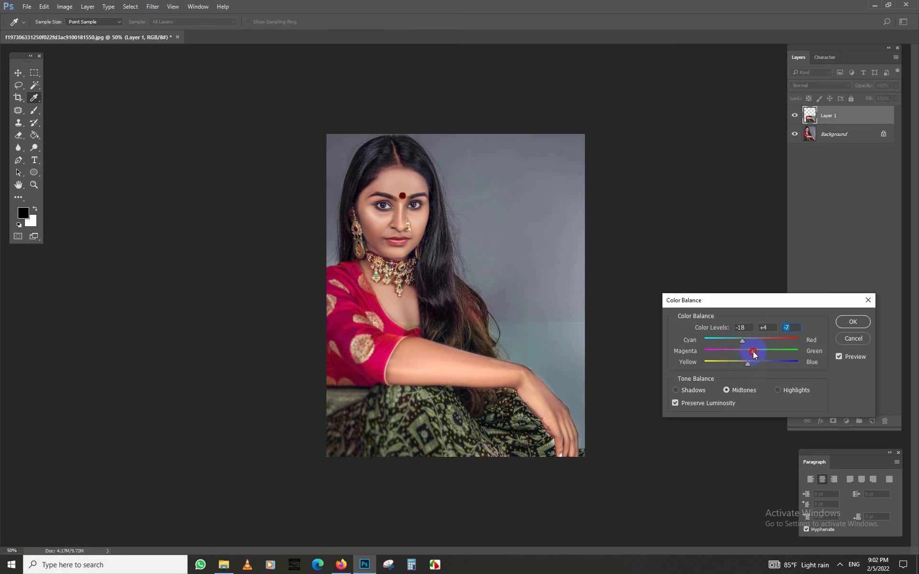
pyautogui.click(853, 322)
# - Erase the backdrop, hair and skirt around the arm on the copied layer with soft brushes, checking the layer without the background
pyautogui.click(18, 136)
pyautogui.rightClick(531, 349)
pyautogui.moveTo(484, 314); pyautogui.dragTo(581, 318)
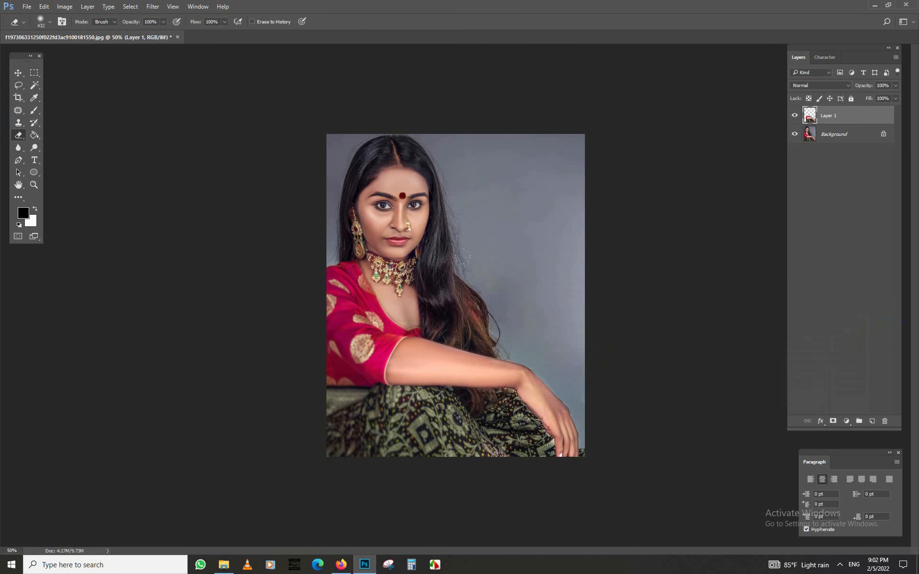
pyautogui.rightClick(386, 329)
pyautogui.press('Return')
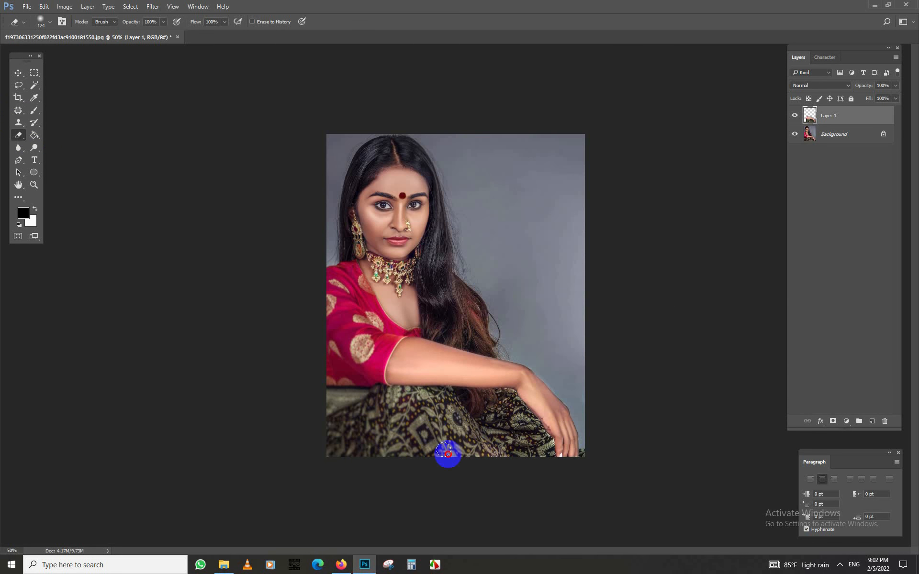
pyautogui.click(795, 134)
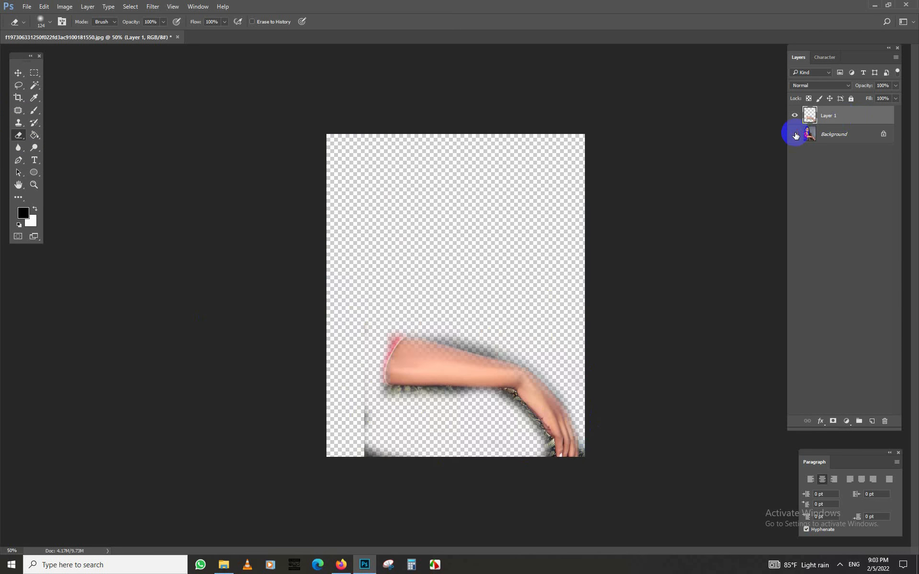
pyautogui.click(794, 134)
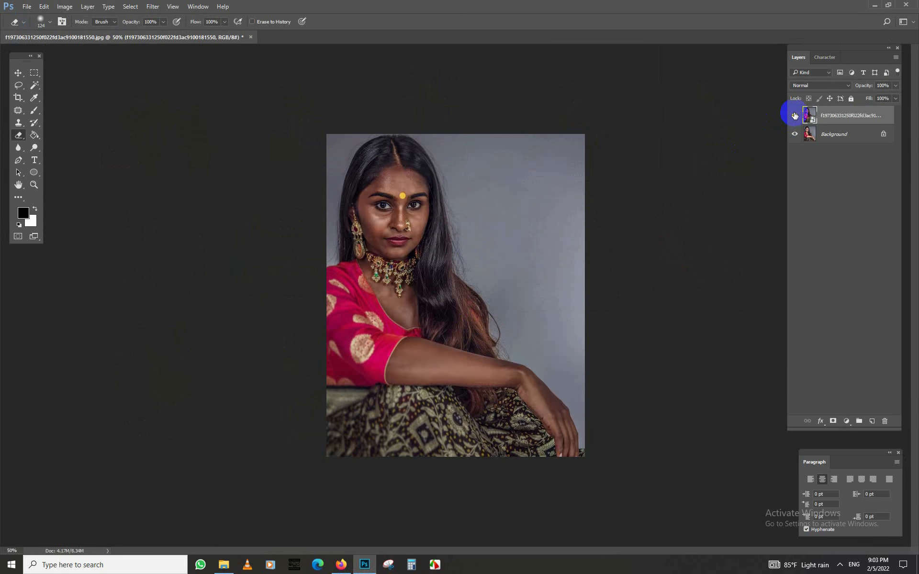
# - Compare the retouched portrait with the original photo layer and leave the original hidden
pyautogui.click(795, 116)
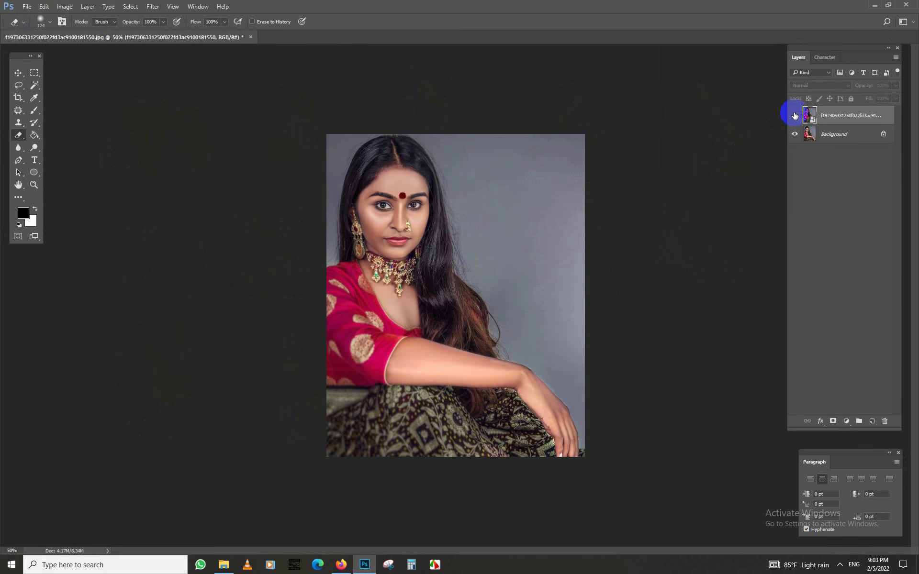
pyautogui.click(795, 115)
pyautogui.click(795, 115)
pyautogui.click(795, 115)
pyautogui.click(795, 116)
# - Clean the skin along the image-left eyebrow's upper edge and inner end on the Background layer with a 7 px Clone Stamp
pyautogui.click(814, 134)
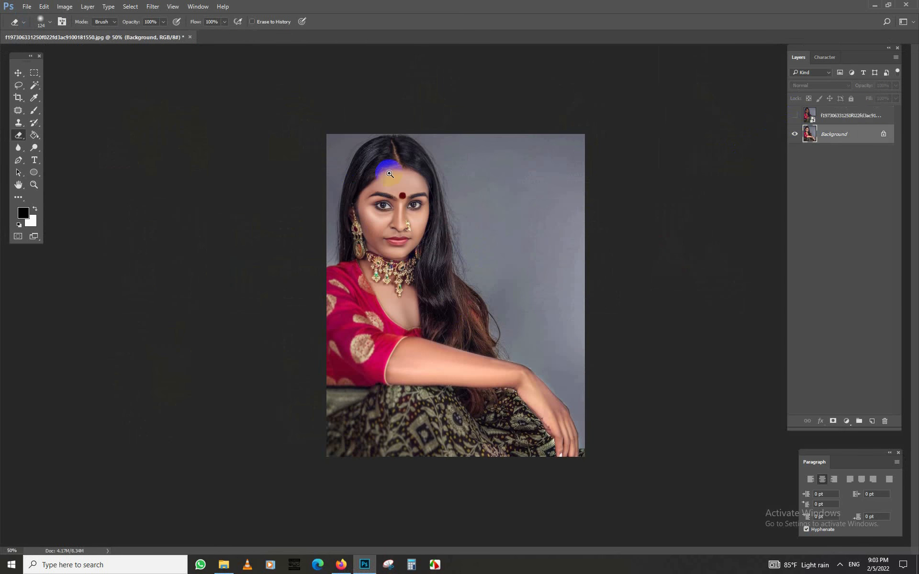
pyautogui.moveTo(389, 170)
pyautogui.mouseDown()
pyautogui.moveTo(430, 170)
pyautogui.moveTo(484, 322)
pyautogui.mouseUp()
pyautogui.keyDown('ctrl'); pyautogui.click(429, 171); pyautogui.keyUp('ctrl')
pyautogui.click(18, 123)
pyautogui.rightClick(283, 231)
pyautogui.click(352, 261)
pyautogui.click(271, 233)
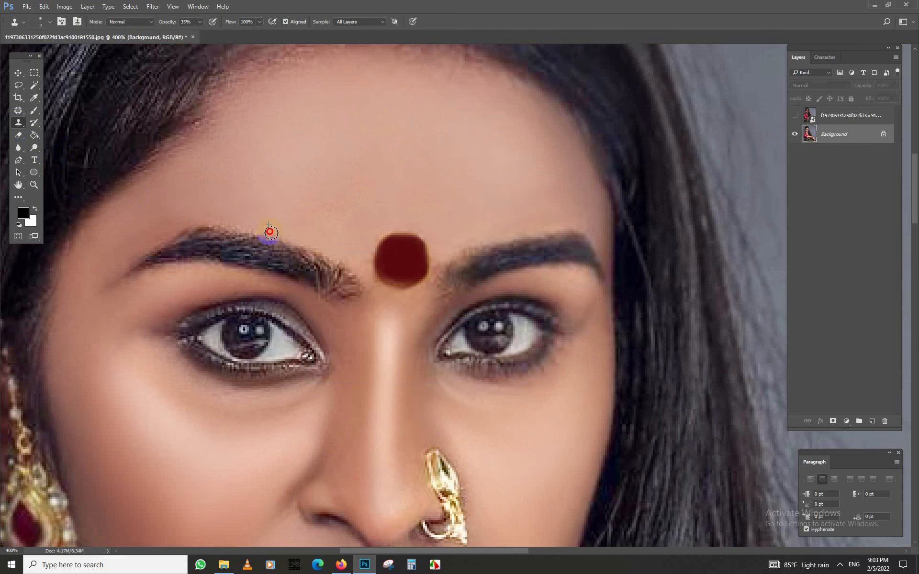
pyautogui.moveTo(324, 255); pyautogui.dragTo(344, 300)
# - Clean the skin between the forehead dot and the image-right eyebrow with the Clone Stamp
pyautogui.keyDown('alt'); pyautogui.click(442, 247); pyautogui.keyUp('alt')
pyautogui.moveTo(441, 261); pyautogui.dragTo(435, 283)
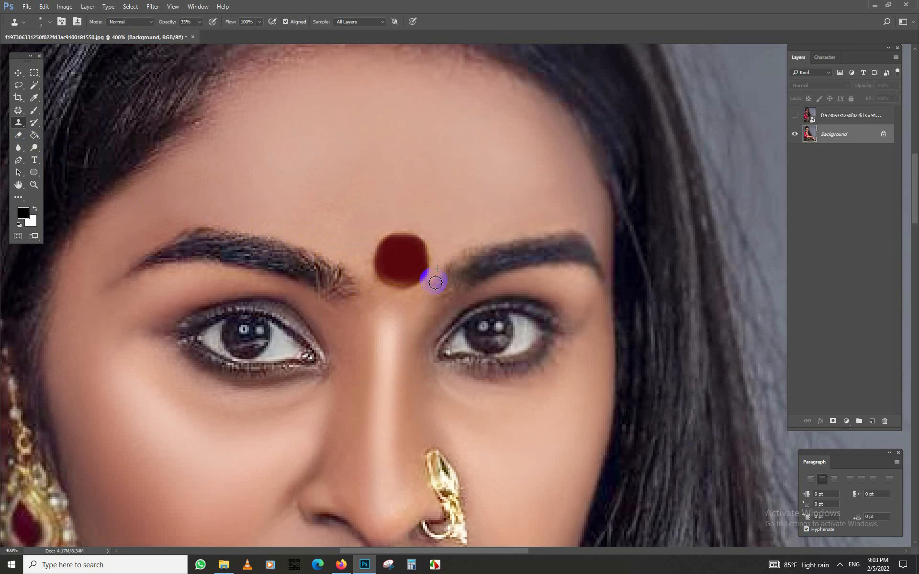
pyautogui.hotkey('ctrl', '0')
pyautogui.hotkey('ctrl', '1')
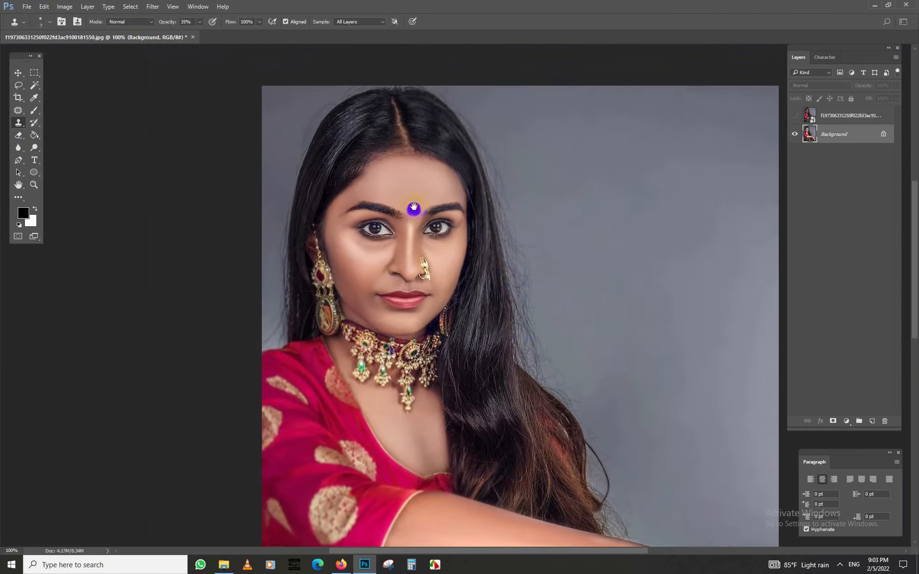
# - Compare the retouched face up close with the original photo layer, select that layer and leave it hidden
pyautogui.click(795, 117)
pyautogui.click(795, 118)
pyautogui.hotkey('ctrl', '+')
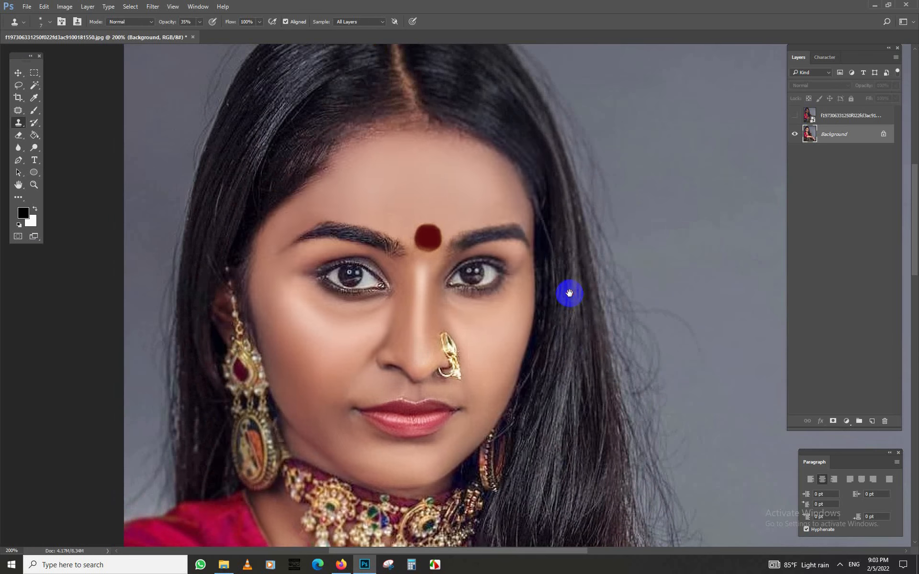
pyautogui.click(794, 116)
pyautogui.click(794, 117)
pyautogui.click(794, 116)
pyautogui.click(795, 116)
pyautogui.click(794, 117)
pyautogui.click(794, 117)
pyautogui.click(794, 116)
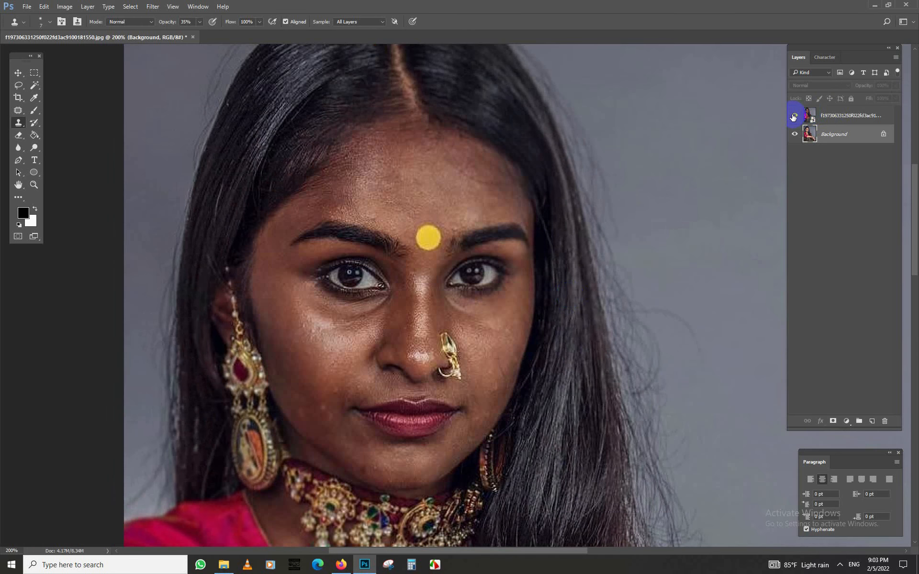
pyautogui.click(794, 116)
pyautogui.click(794, 116)
pyautogui.click(794, 116)
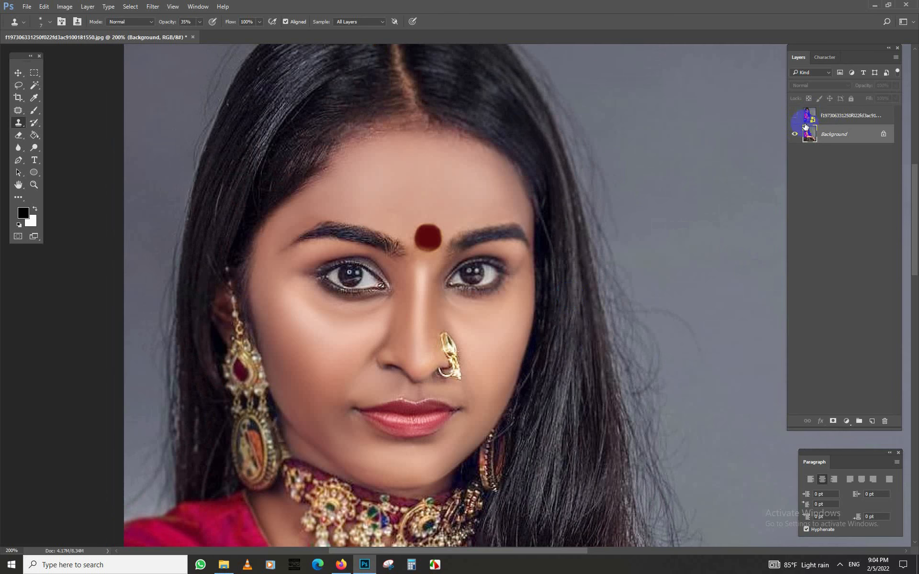
pyautogui.click(806, 119)
pyautogui.click(794, 116)
pyautogui.click(794, 117)
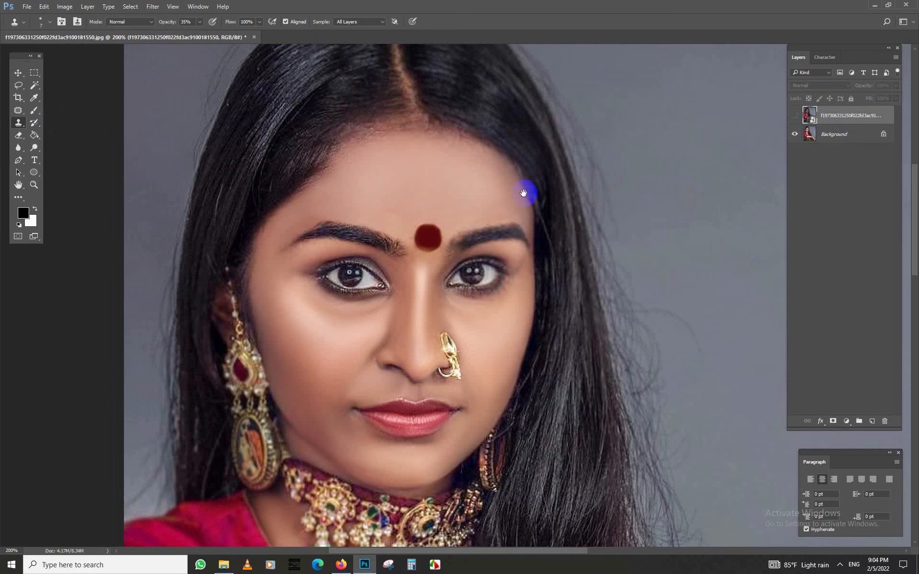
# - Examine the whole portrait before and after retouching by toggling the original photo layer's visibility, leaving it hidden
pyautogui.hotkey('ctrl', '-')
pyautogui.hotkey('ctrl', '-')
pyautogui.hotkey('ctrl', '-')
pyautogui.click(793, 116)
pyautogui.click(793, 115)
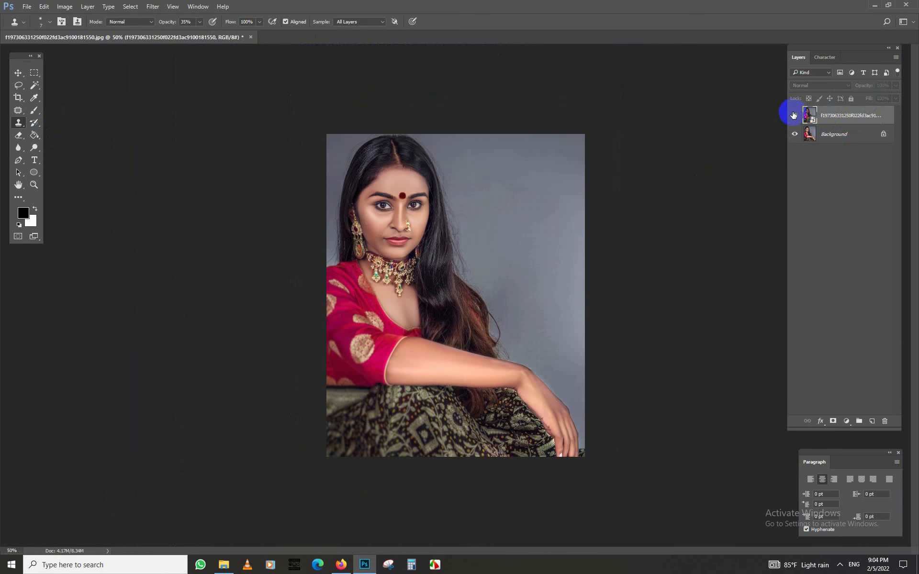
pyautogui.click(793, 115)
pyautogui.click(793, 115)
pyautogui.click(793, 115)
pyautogui.click(793, 115)
pyautogui.click(793, 115)
pyautogui.click(794, 115)
pyautogui.click(794, 115)
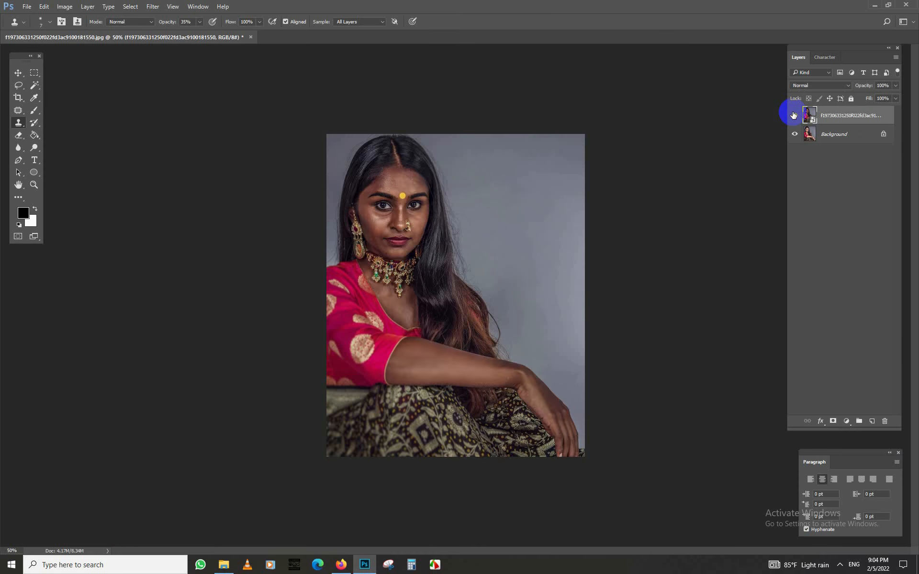
pyautogui.click(793, 115)
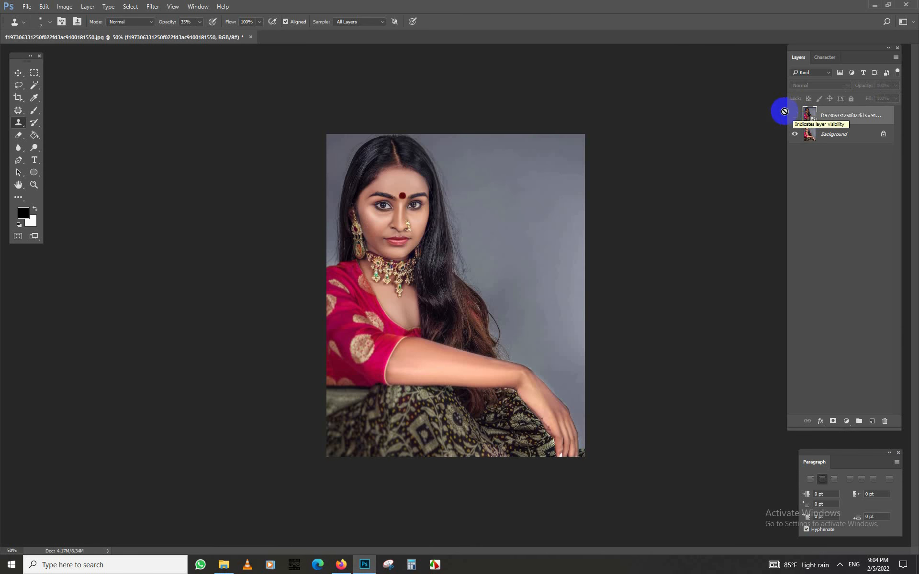